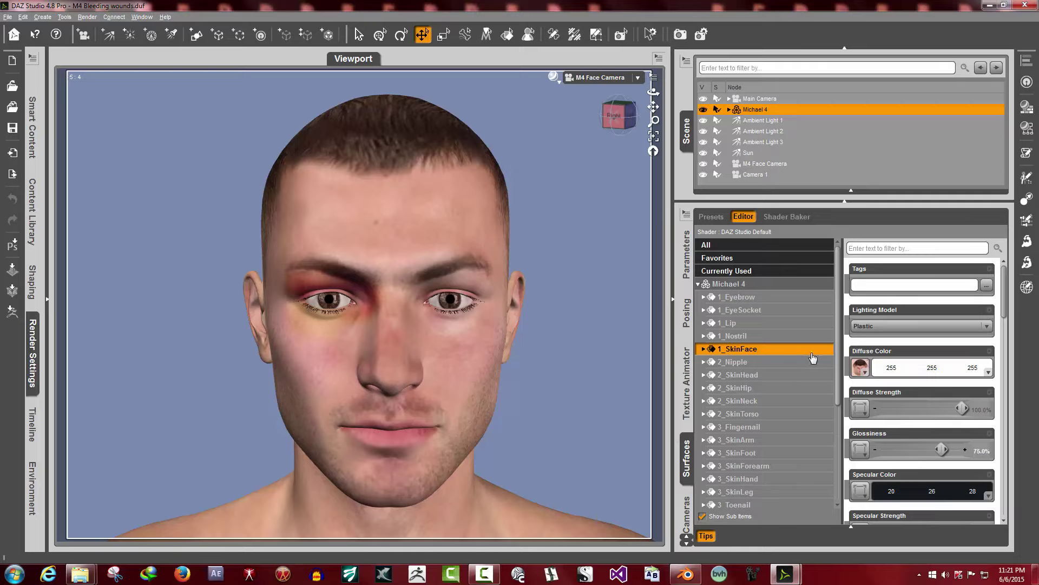
Browse image files for the 2_SkinHead surface's diffuse map, copy M4Smpl_face.jpg, and leave the file browser without loading an image
left_click(858, 374)
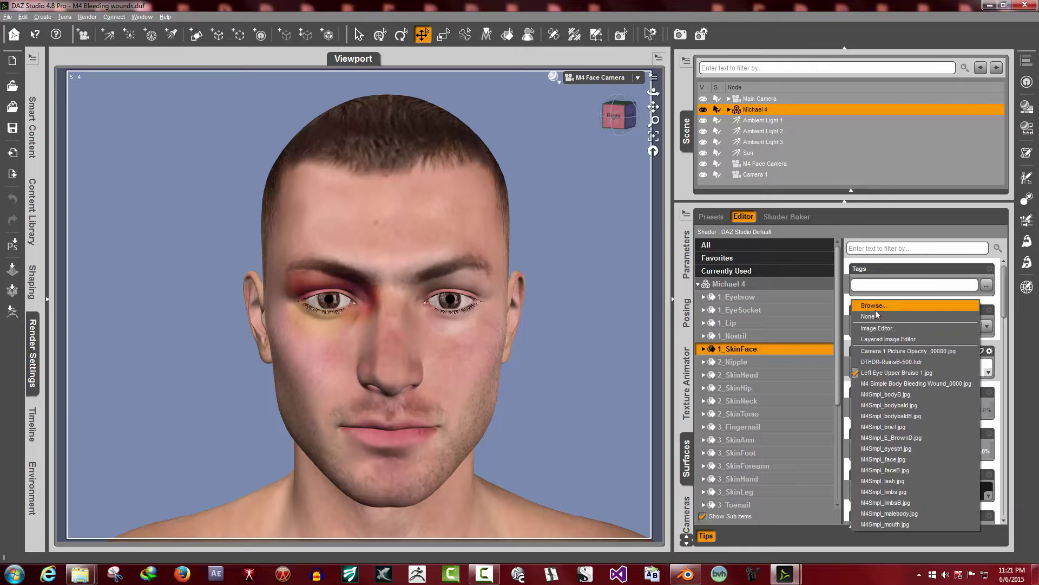
left_click(753, 375)
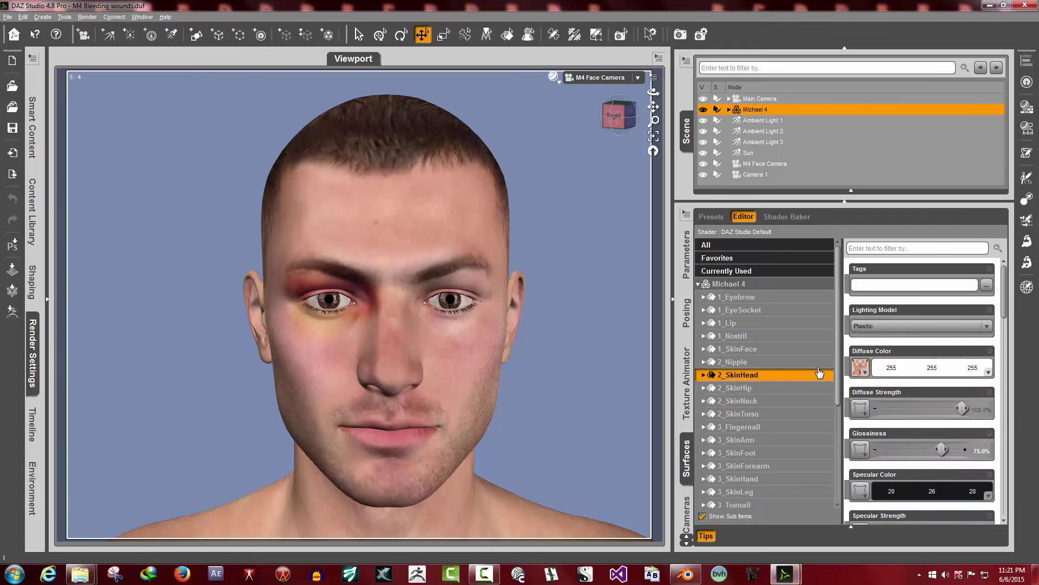
left_click(864, 373)
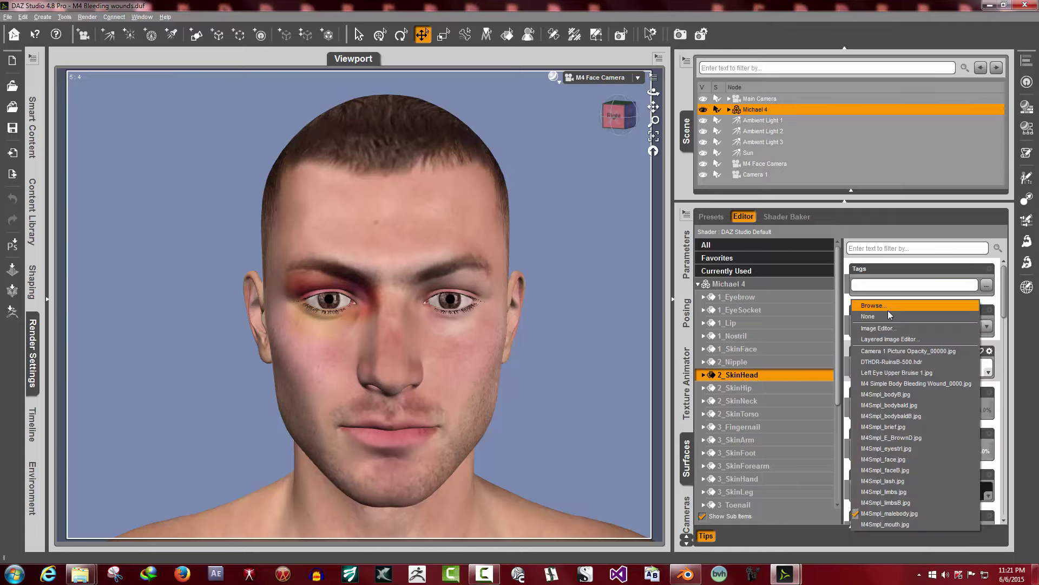
left_click(868, 305)
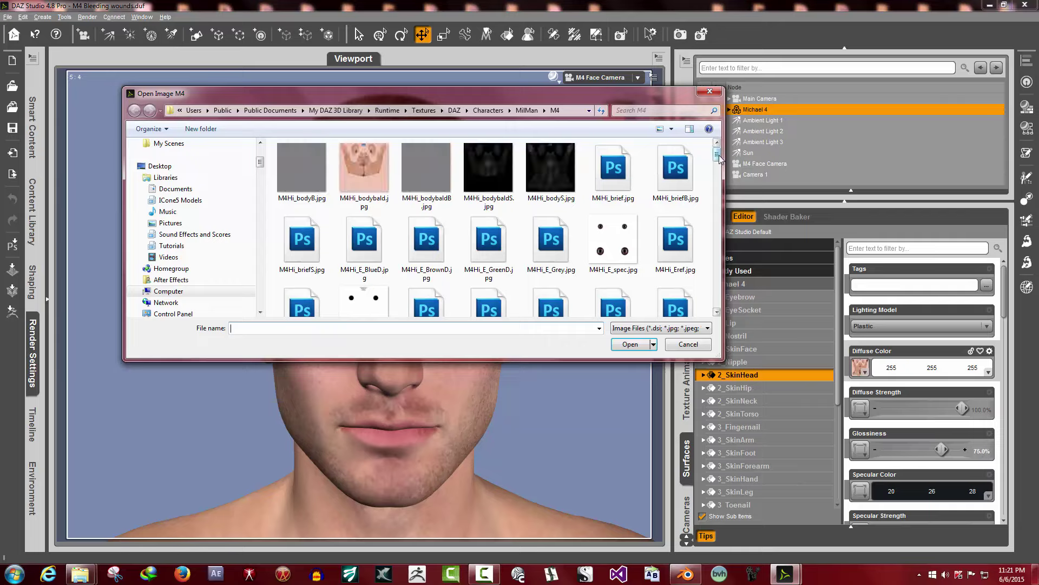
left_click_drag(718, 157, 707, 257)
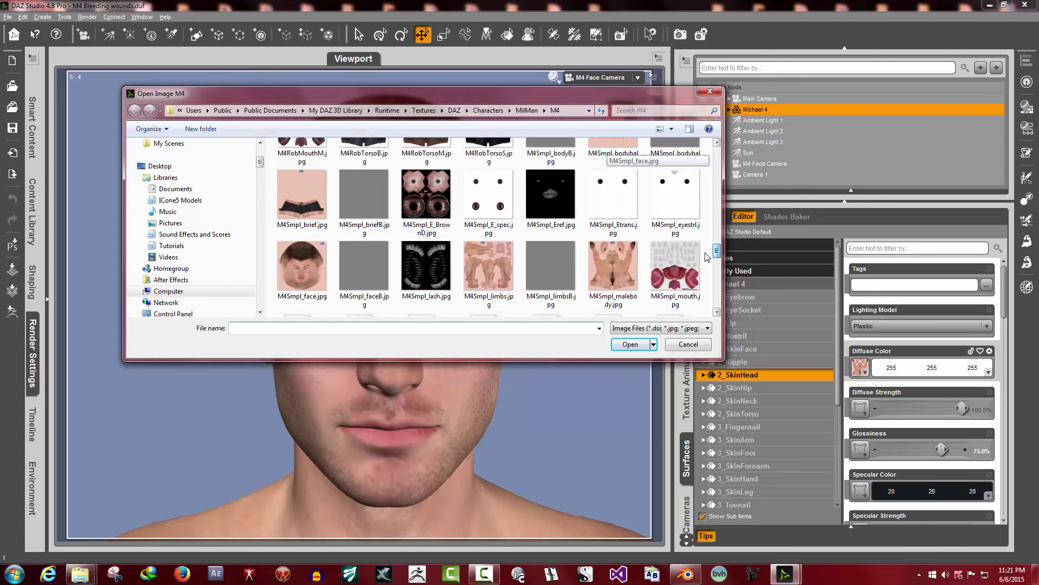
left_click(304, 249)
right_click(306, 252)
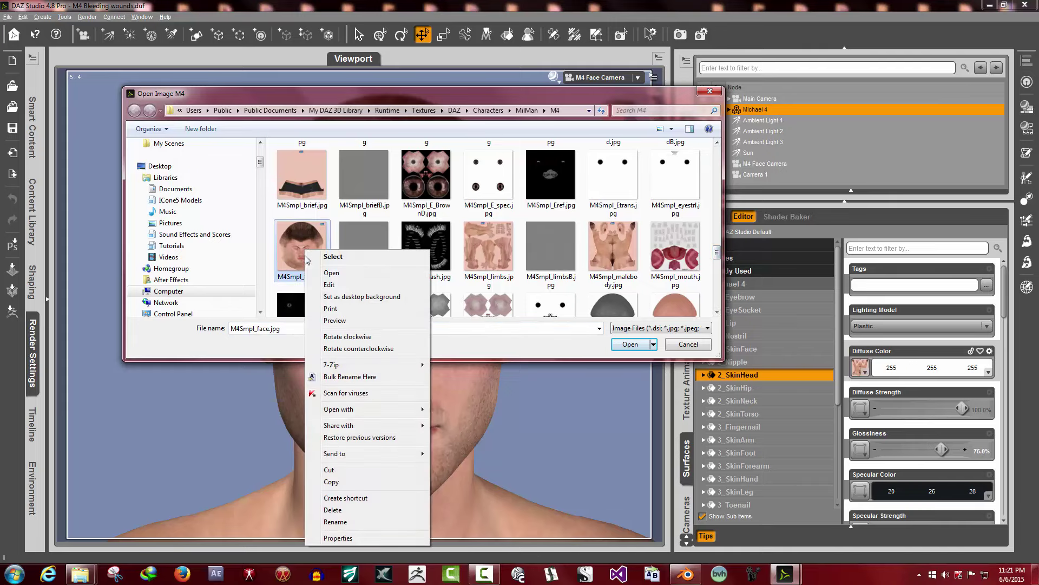
left_click(332, 482)
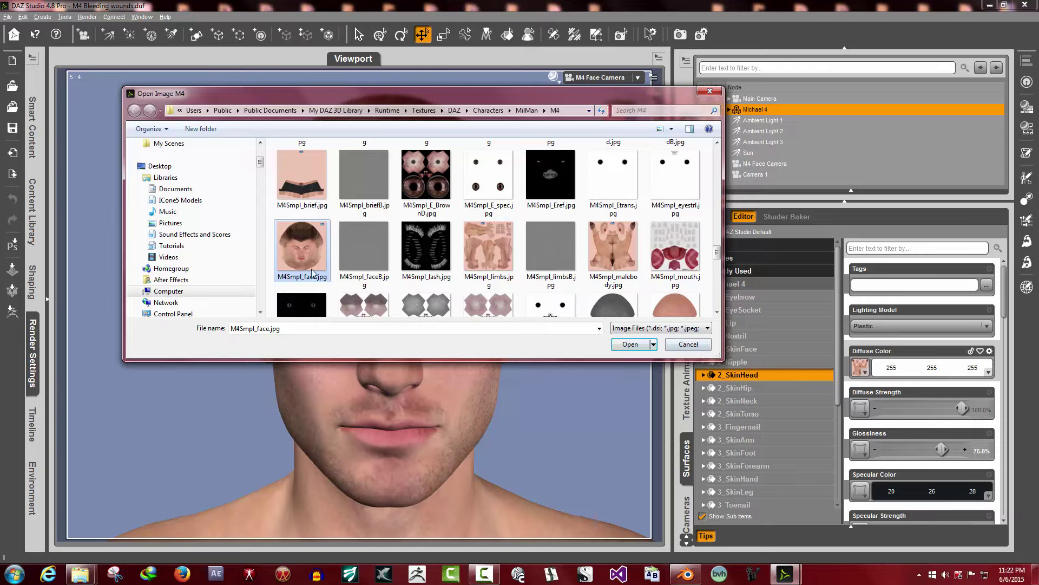
left_click(688, 346)
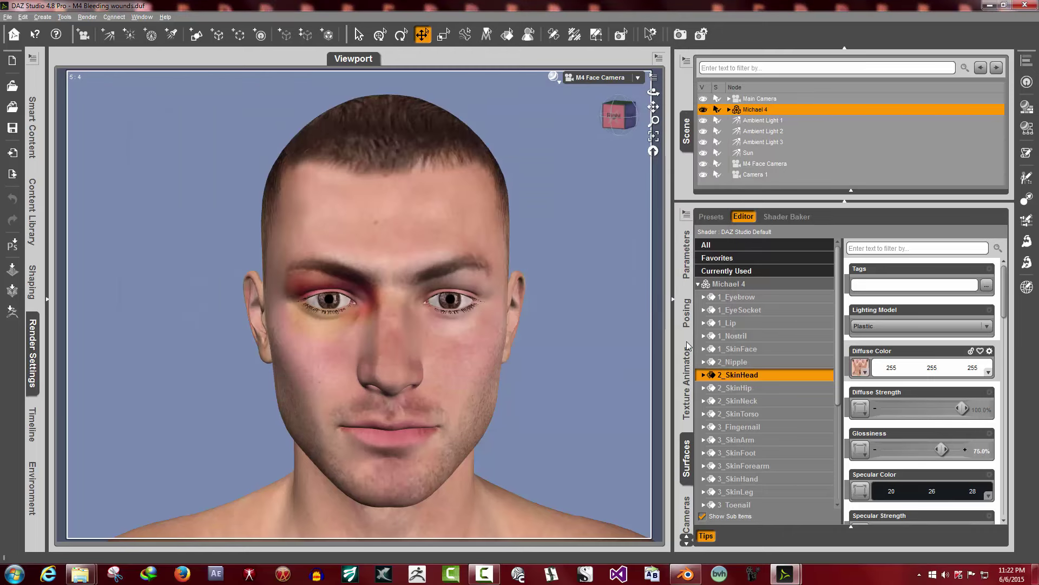
Minimize the open windows and create a folder named M4 Bruise on the desktop
left_click(990, 7)
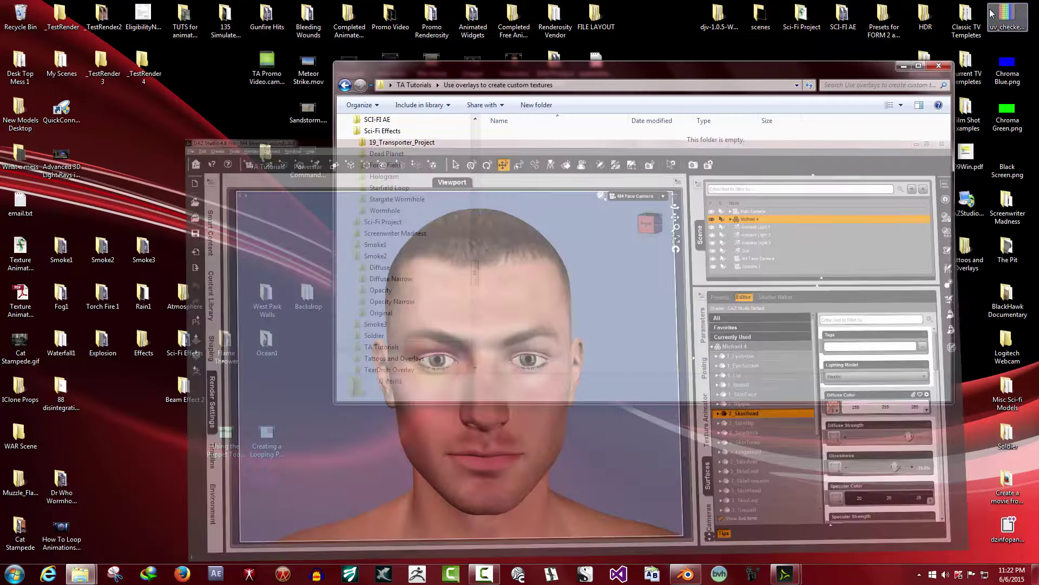
left_click(903, 66)
left_click(161, 139)
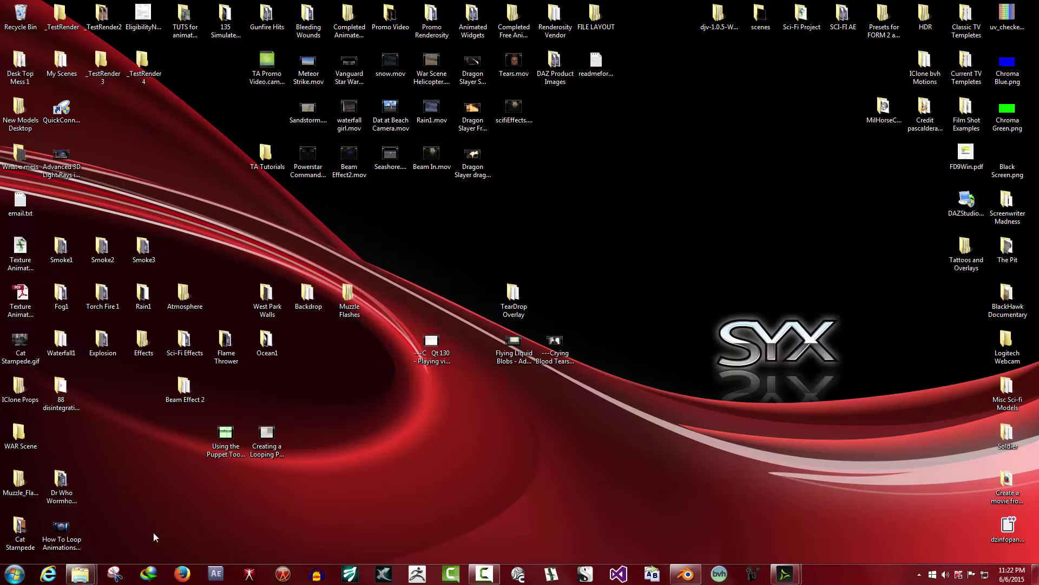
right_click(177, 142)
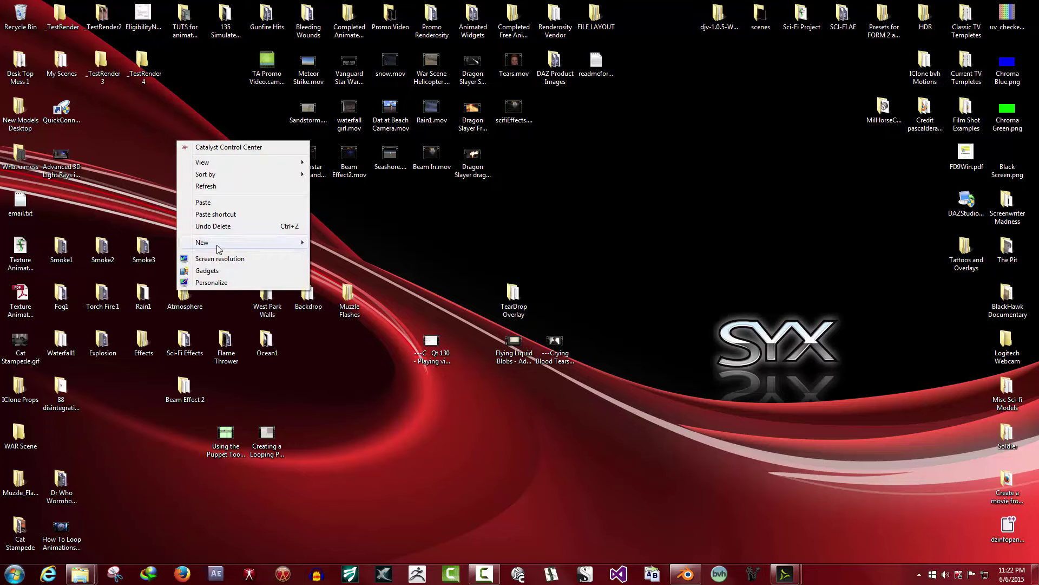
mouse_move(219, 248)
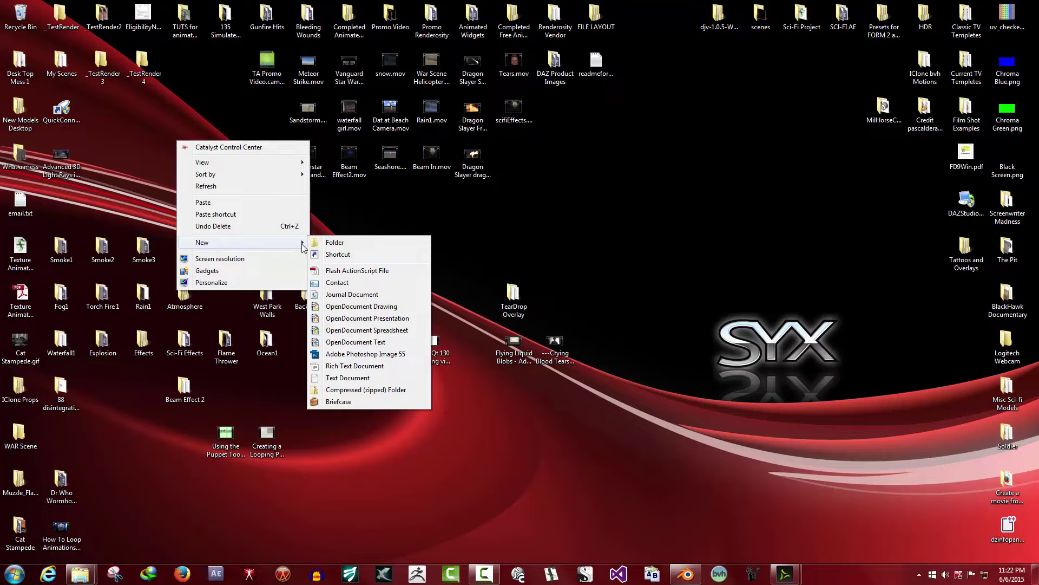
left_click(366, 245)
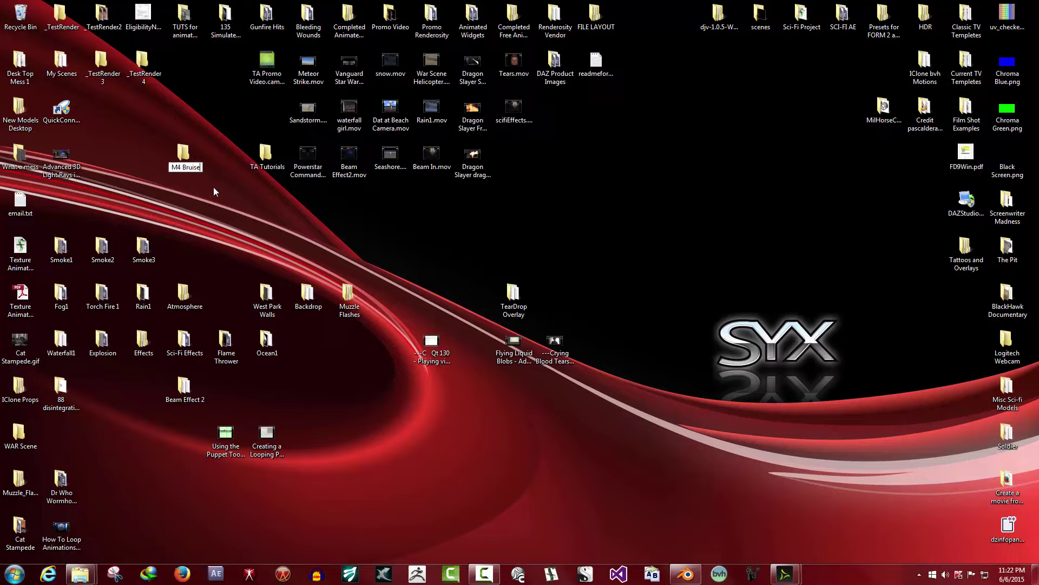
Paste the copied face texture into the M4 Bruise folder and display its contents as large icons
double_click(198, 158)
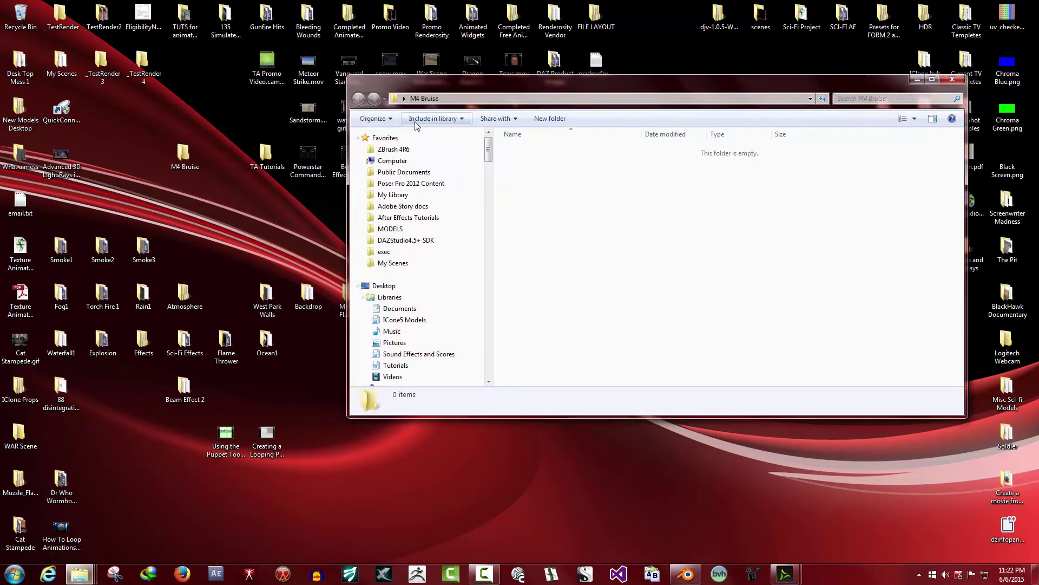
left_click(375, 118)
left_click(397, 158)
left_click(563, 218)
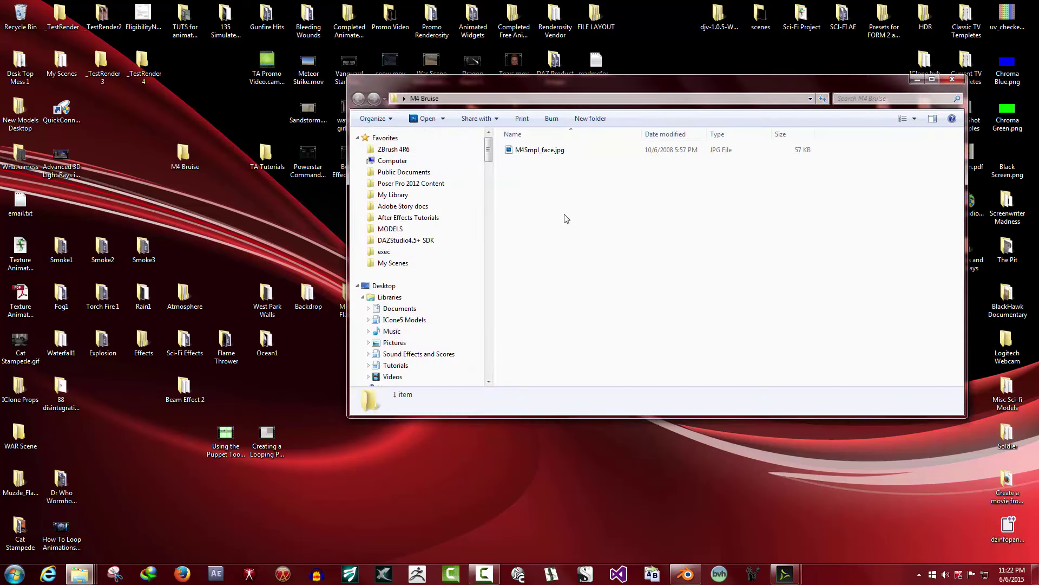
left_click(915, 118)
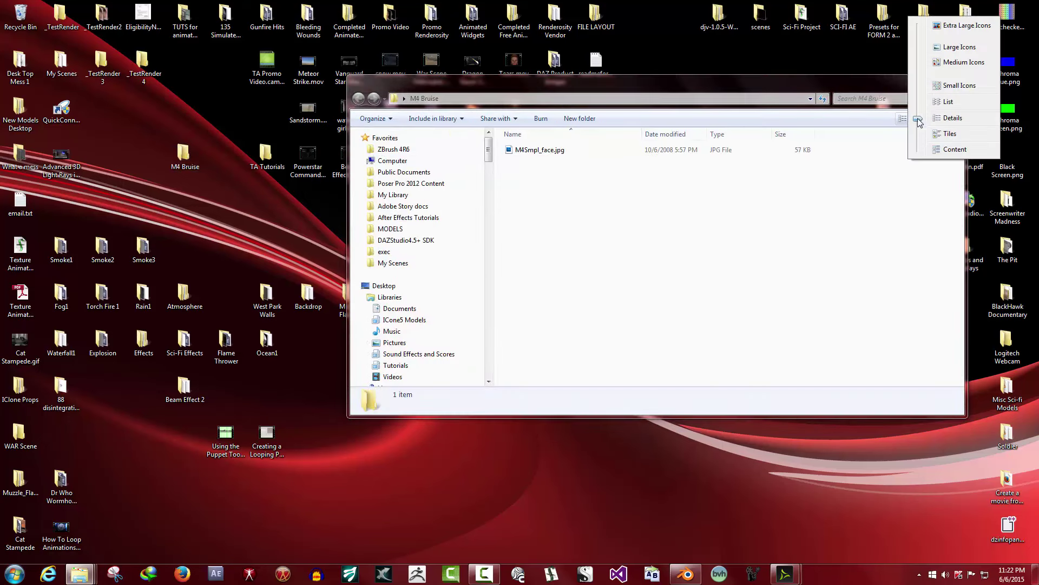
left_click(956, 48)
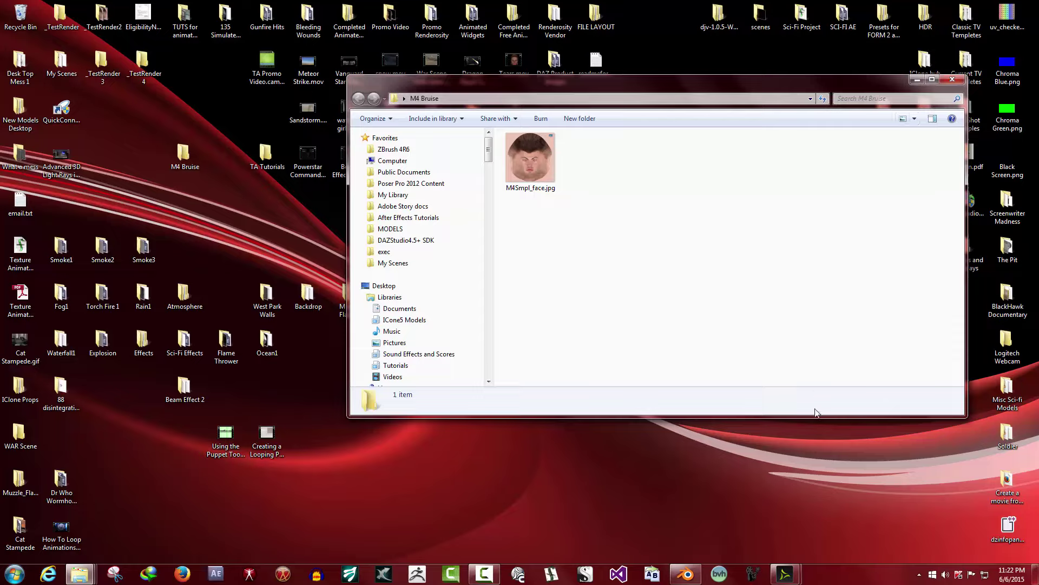
left_click_drag(665, 88, 659, 129)
Preview the bruise overlay images in the Bruising Overlays 512x512 folder, starting with Corner Mouth Bruise 1.png
mouse_move(81, 580)
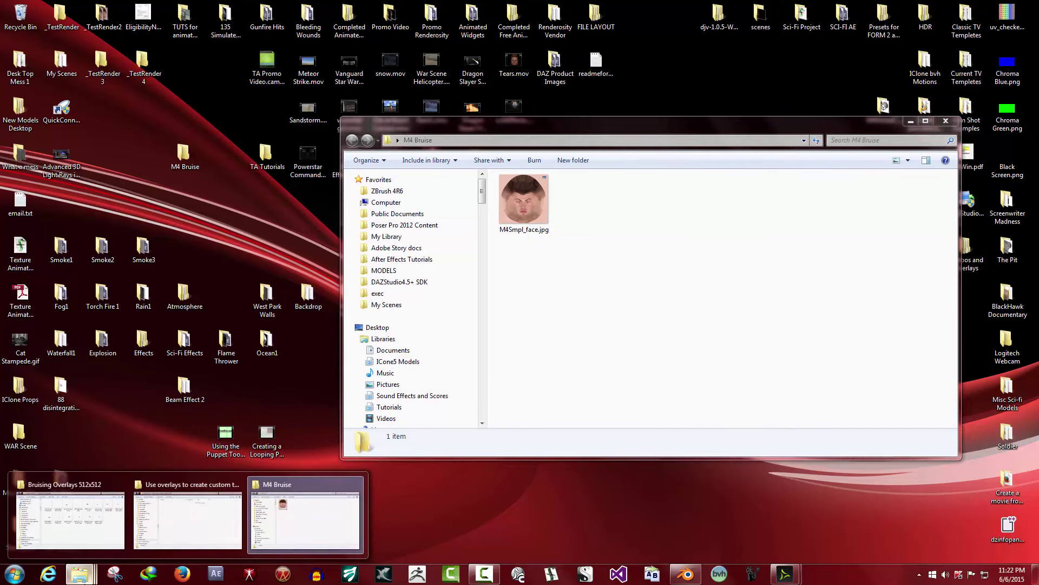
left_click(81, 527)
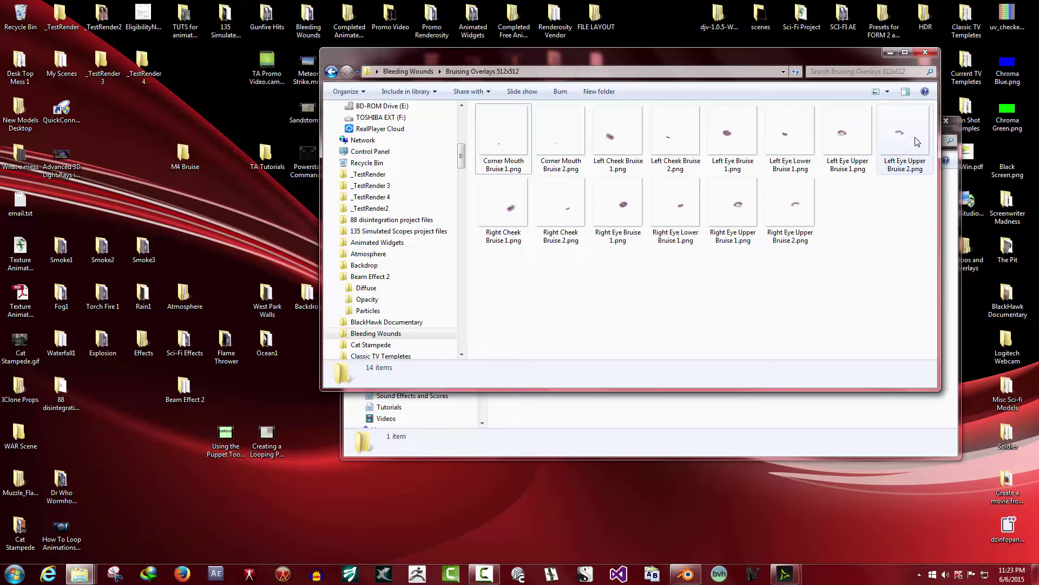
right_click(517, 141)
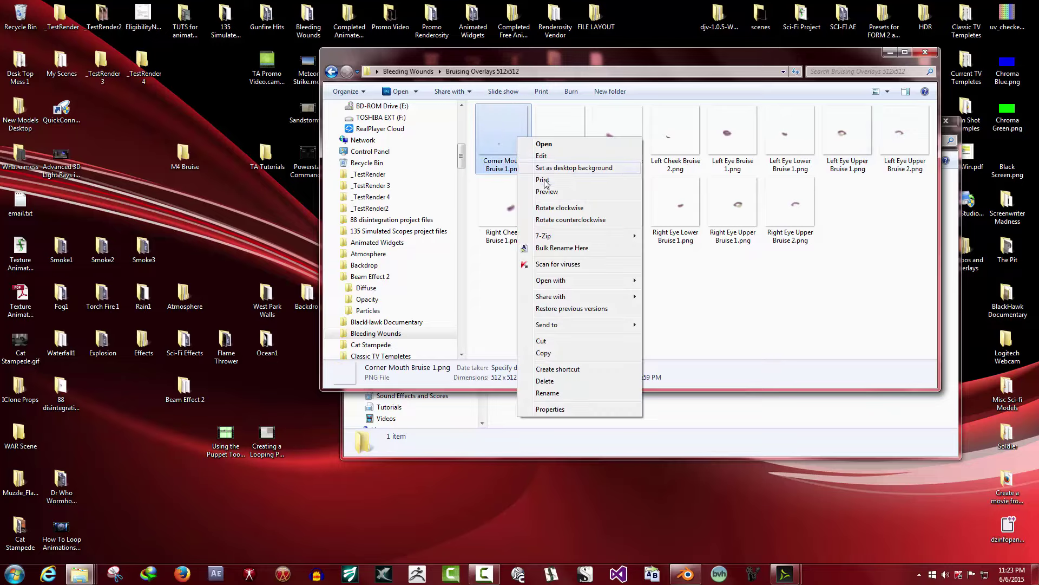
left_click(548, 194)
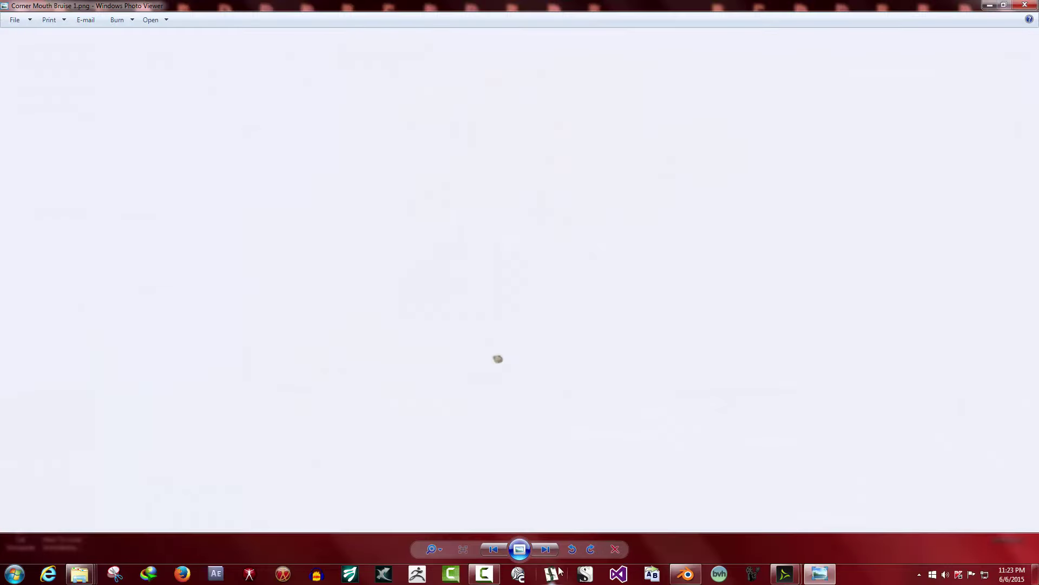
left_click(552, 550)
left_click(551, 548)
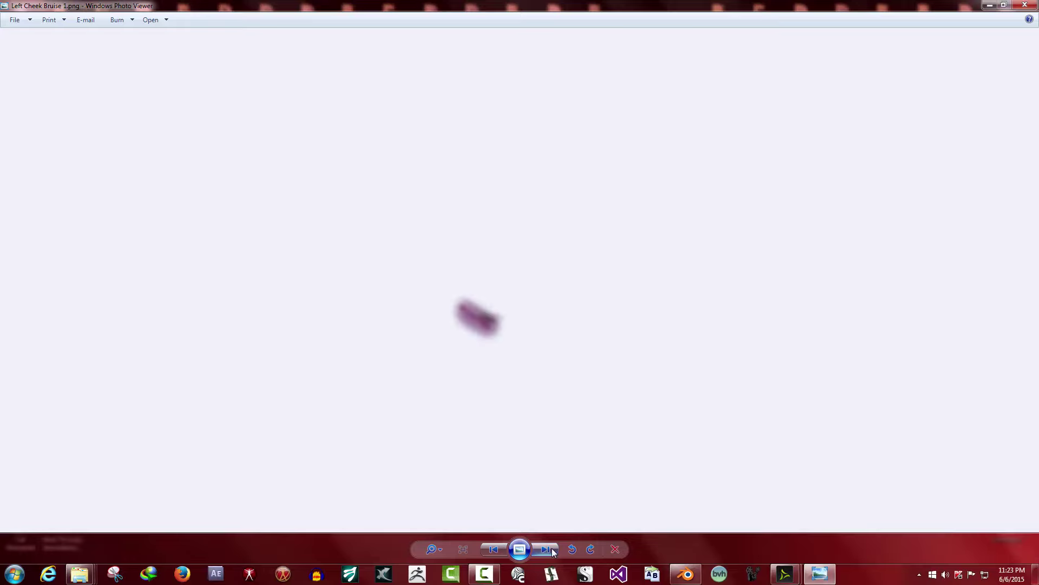
left_click(551, 548)
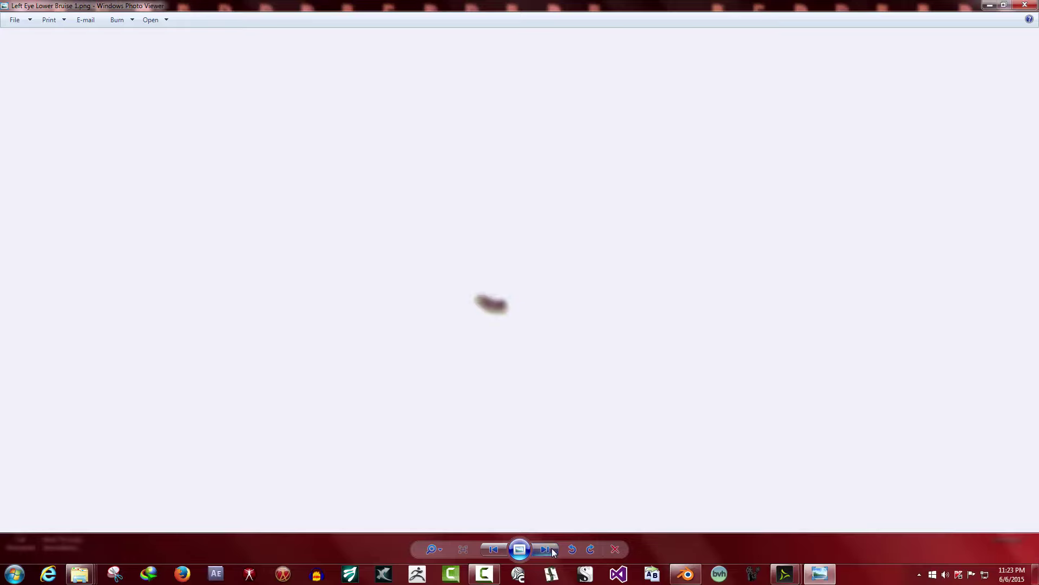
left_click(551, 548)
left_click(551, 548)
left_click(551, 547)
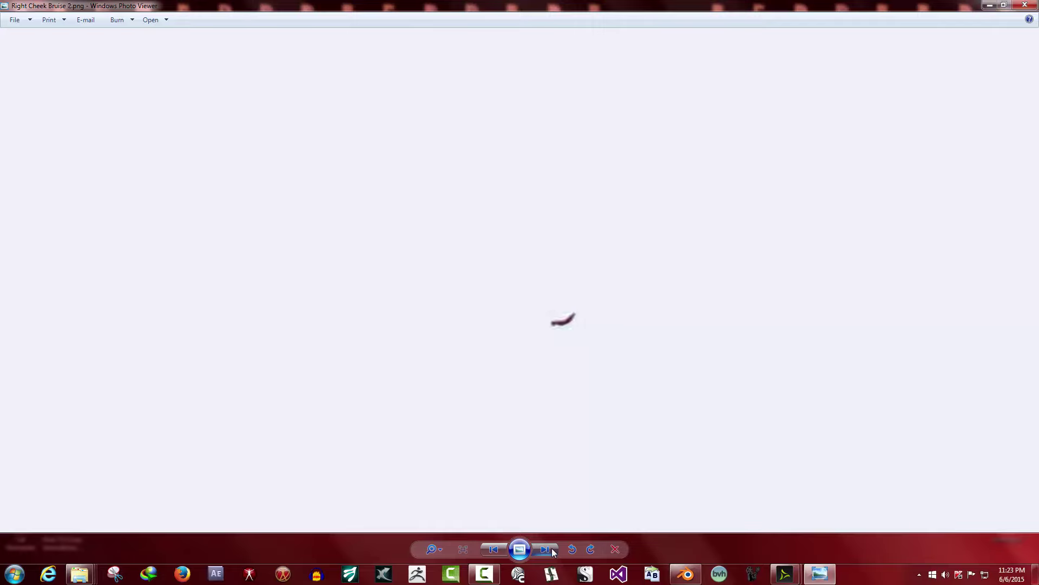
left_click(551, 548)
left_click(551, 548)
left_click(551, 548)
left_click(551, 547)
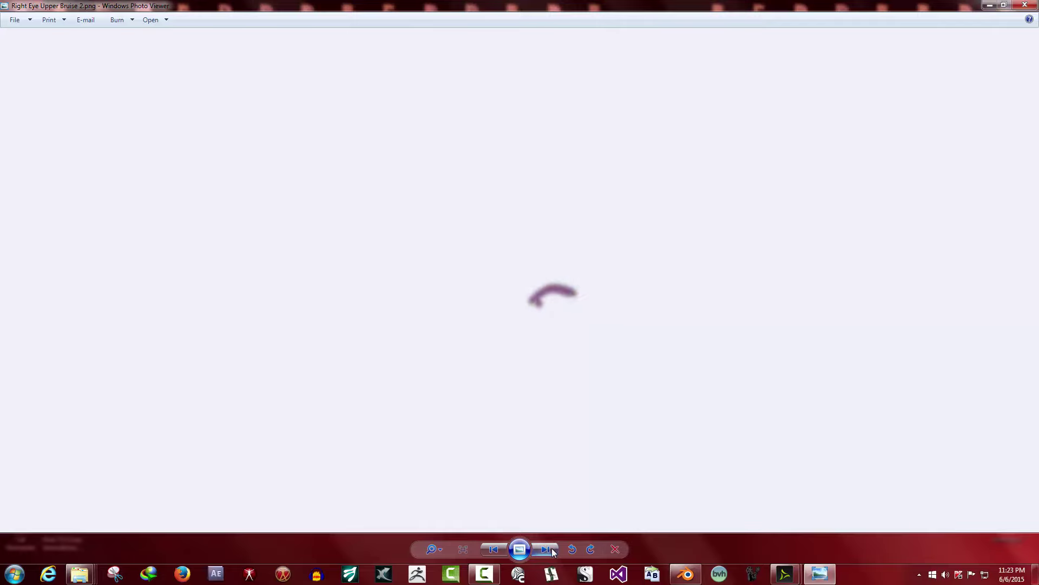
left_click(551, 548)
left_click(551, 548)
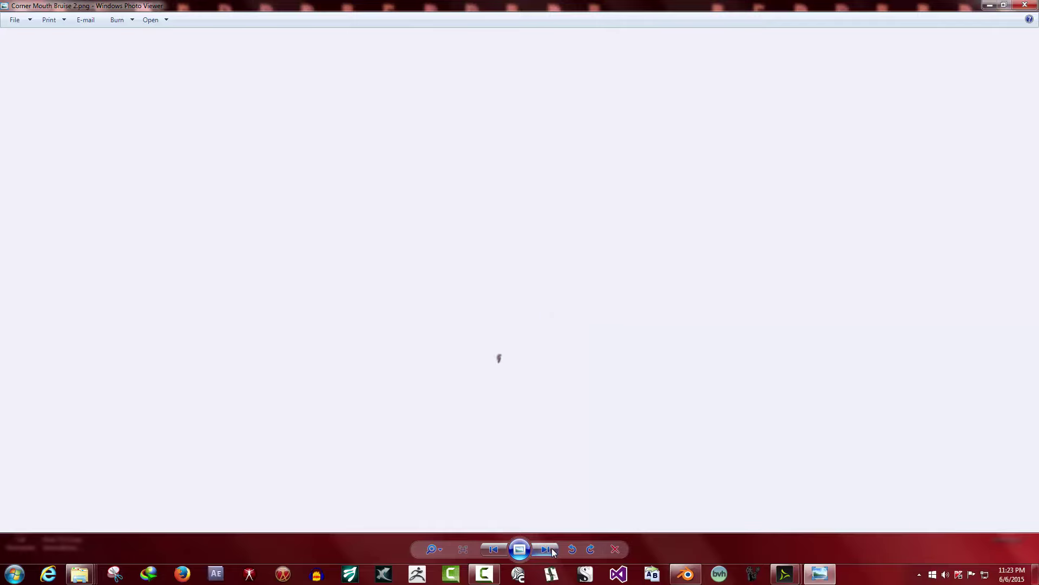
left_click(552, 548)
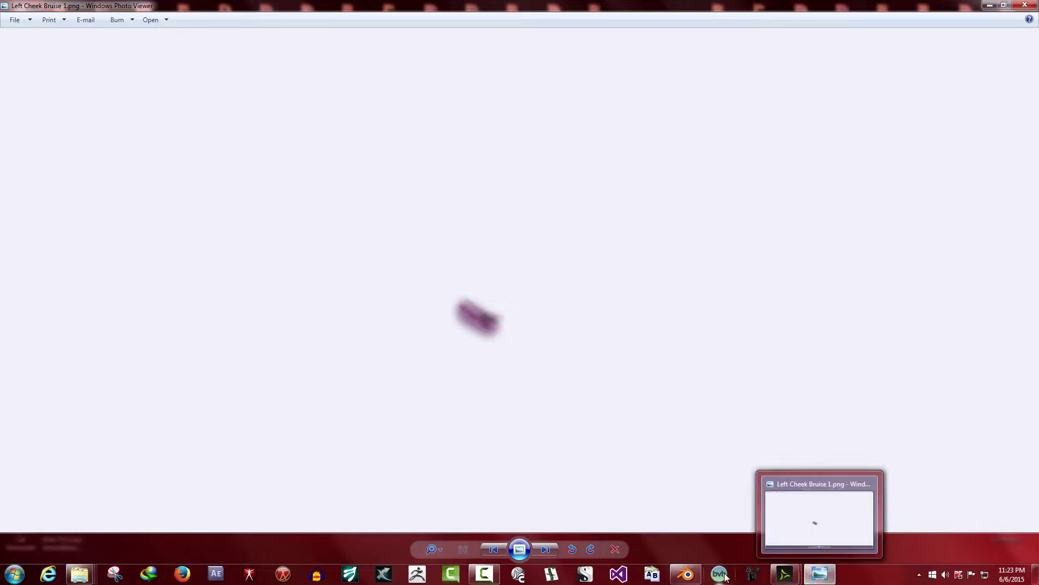
left_click(684, 578)
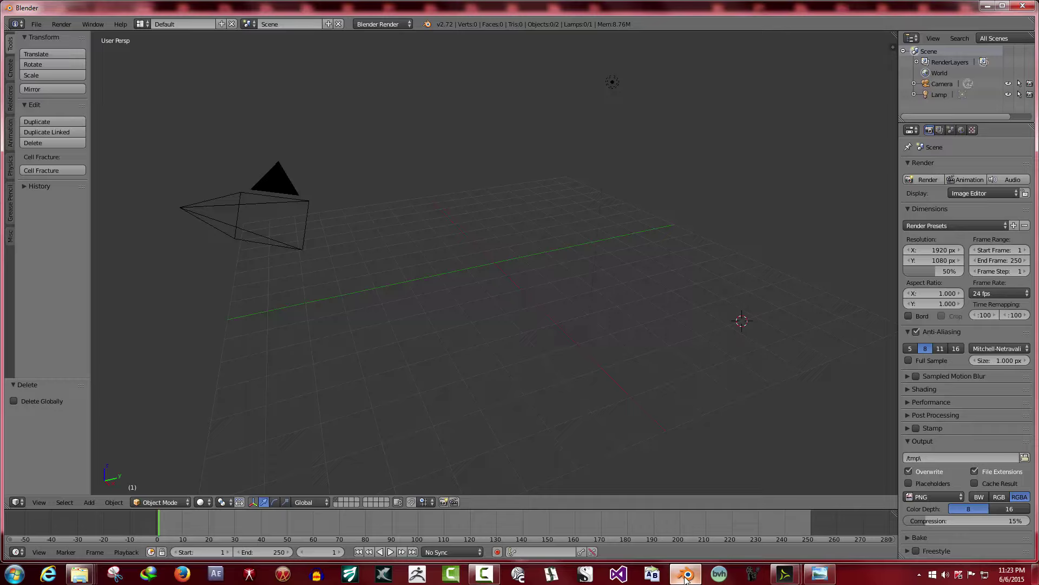
left_click(686, 579)
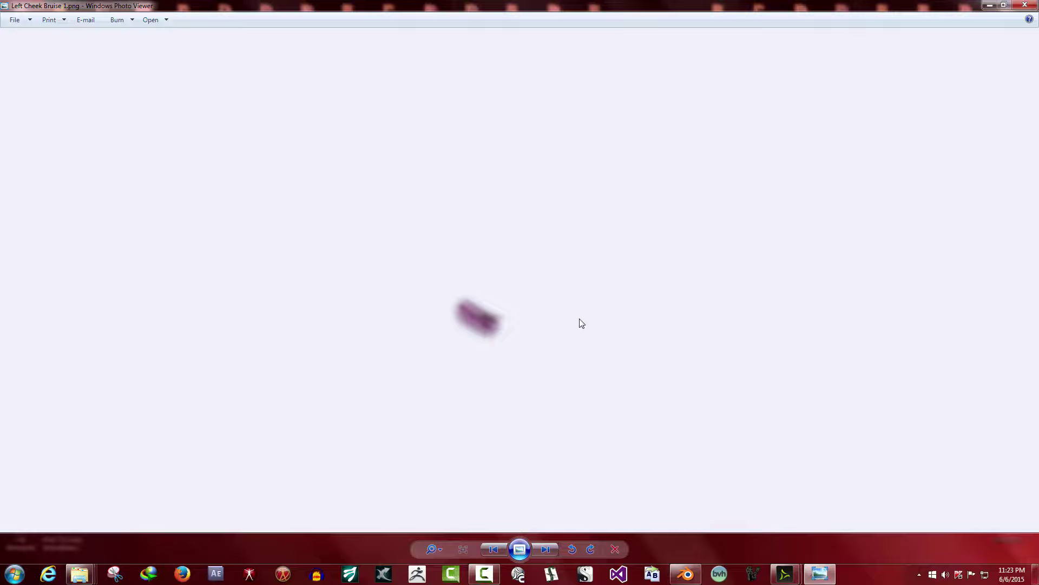
Close the image preview, minimize the overlays folder, and check the pixel dimensions of M4Smpl_face.jpg in the M4 Bruise folder
left_click(1035, 5)
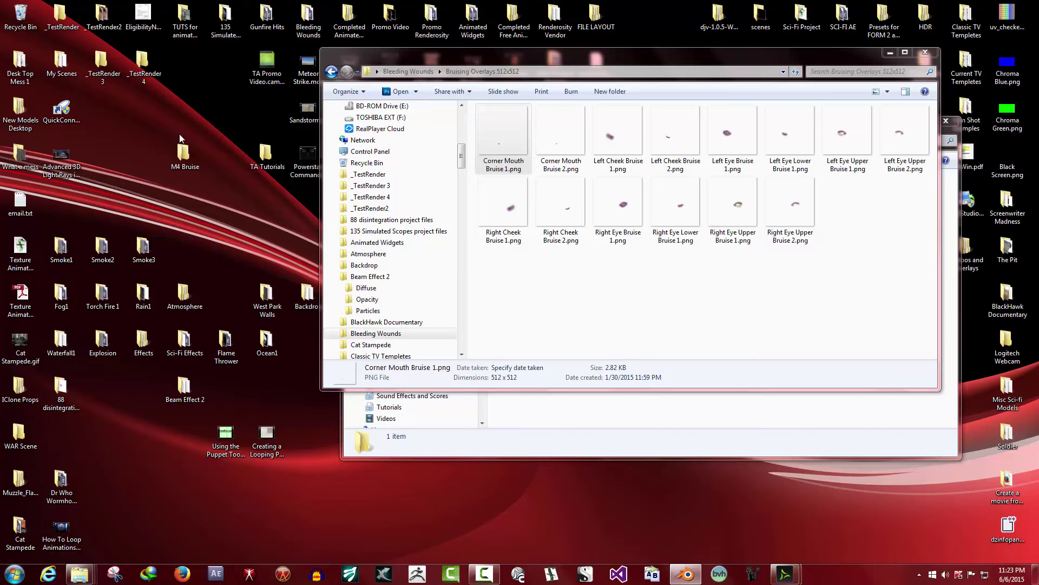
left_click(890, 53)
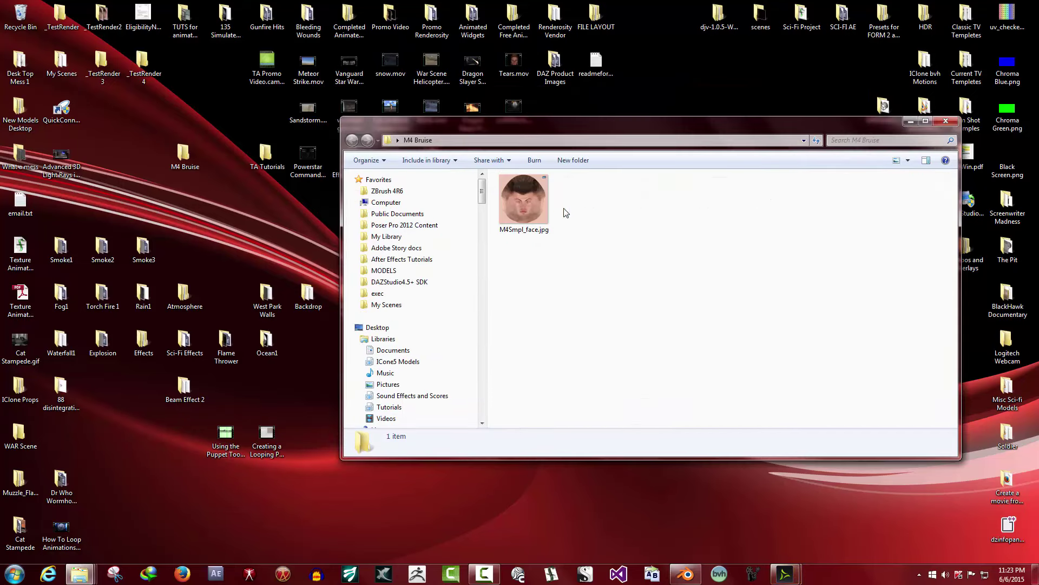
left_click(544, 206)
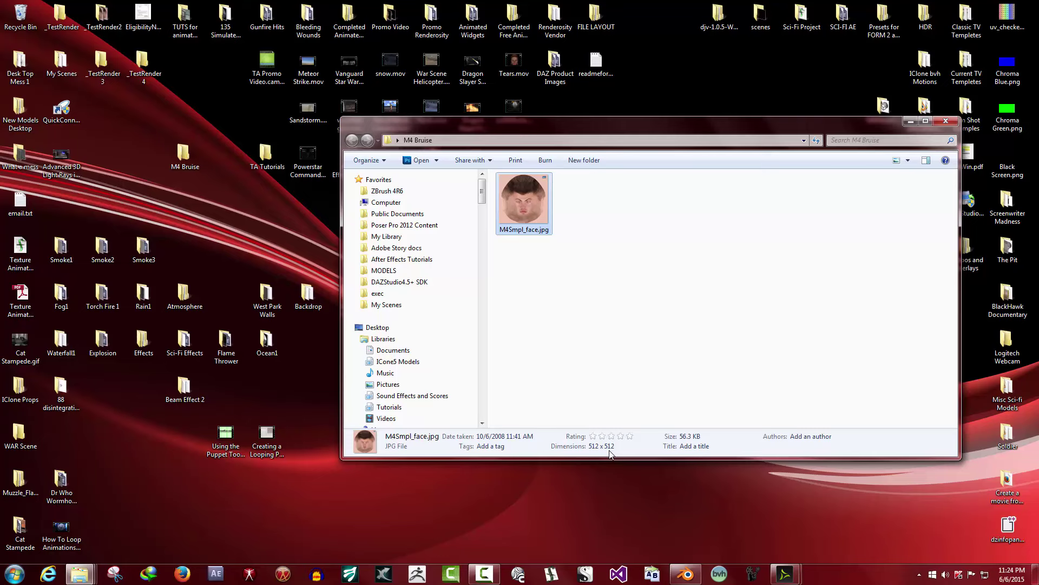
Switch to Blender and set the render resolution to 512 x 512 px at 100%
left_click(686, 575)
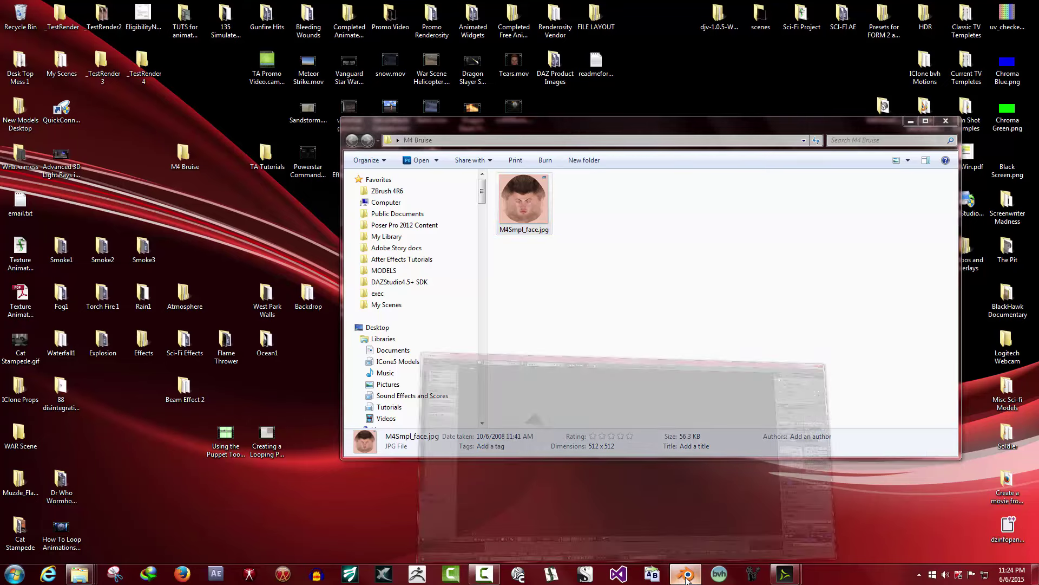
left_click(933, 250)
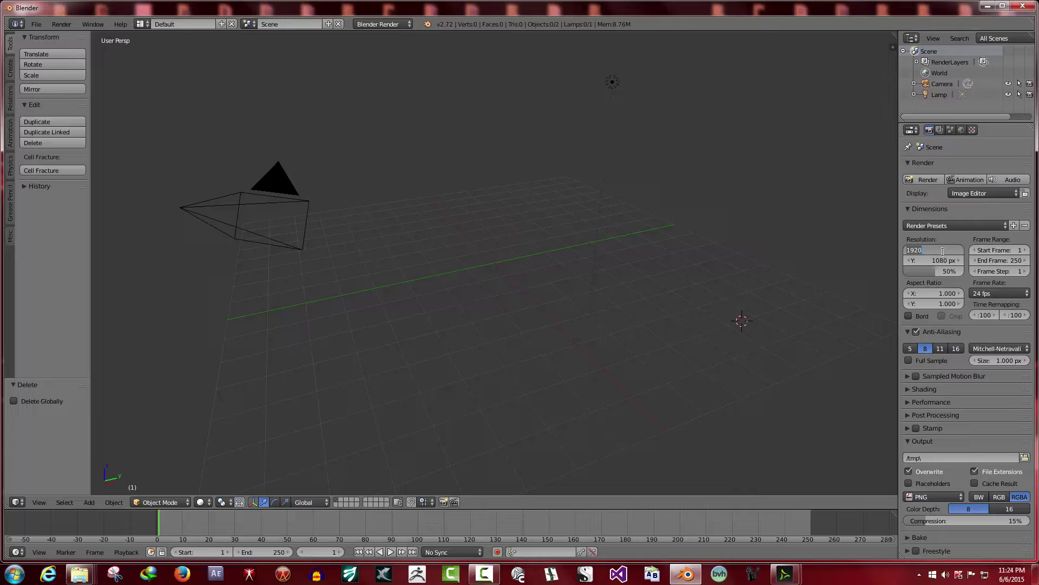
type("51")
key("Return")
left_click(944, 260)
type("5")
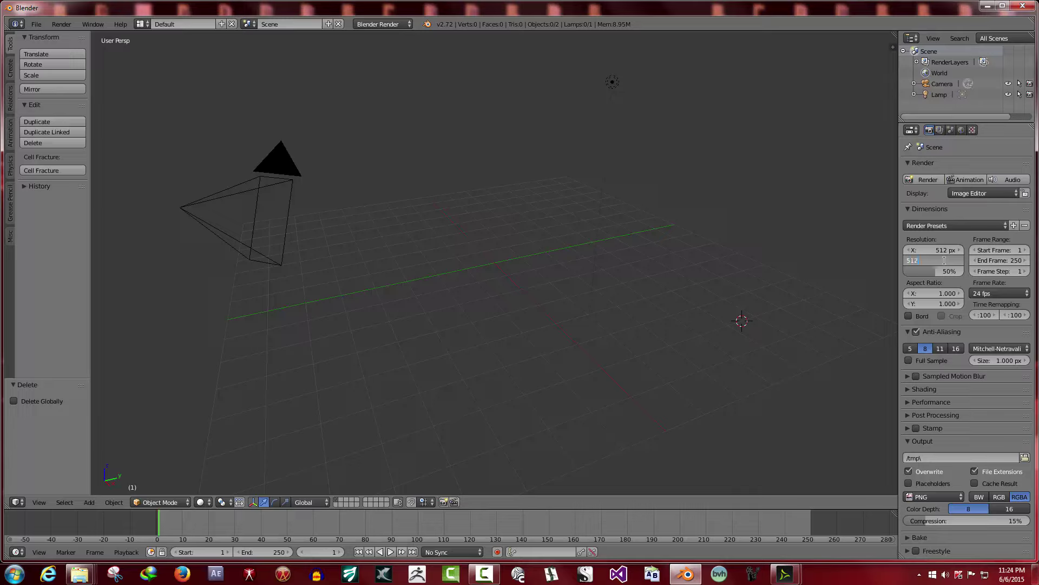
key("Return")
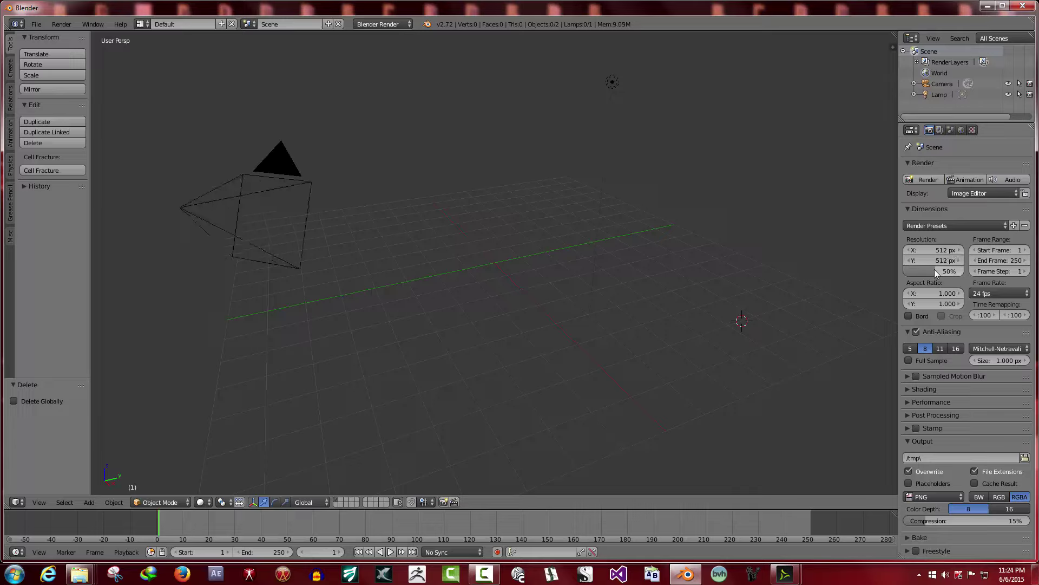
left_click_drag(935, 273, 958, 272)
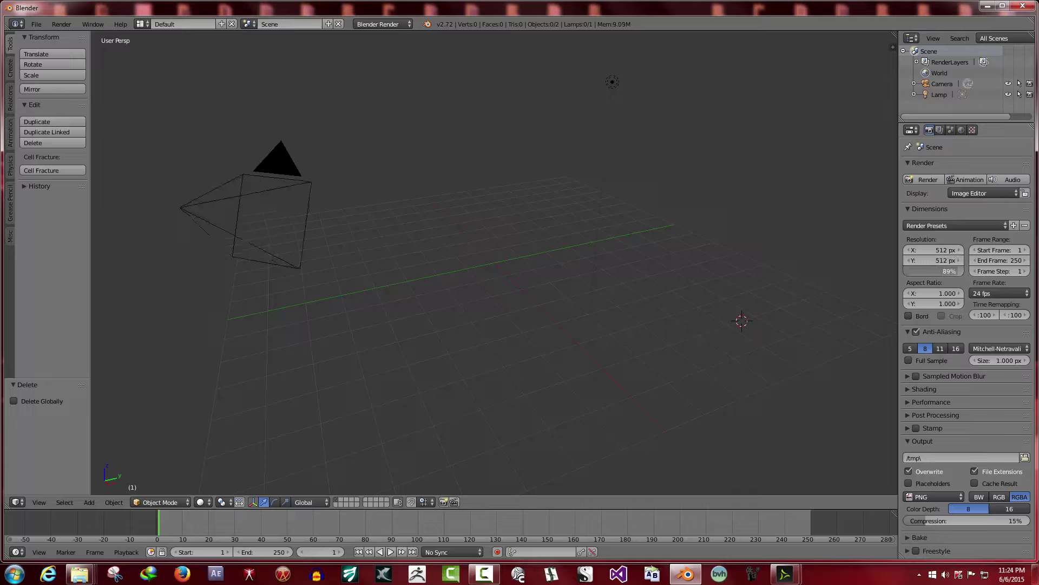
Set the render's start frame to 0 and its frame rate to 30 fps
left_click(973, 250)
left_click(998, 295)
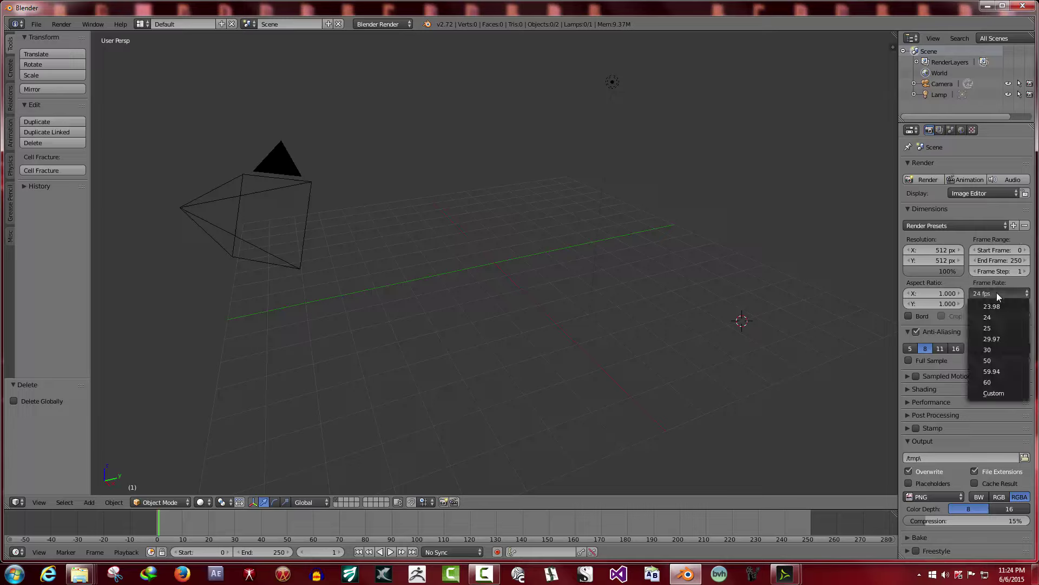
left_click(999, 350)
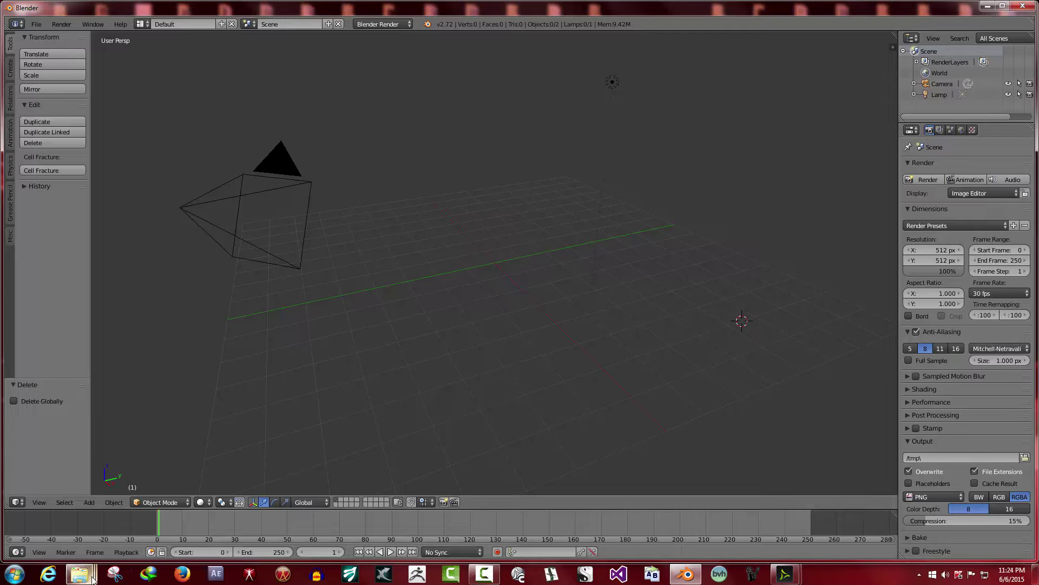
Create a subfolder named Completed in the M4 Bruise folder and minimize the folder window
mouse_move(86, 573)
left_click(343, 515)
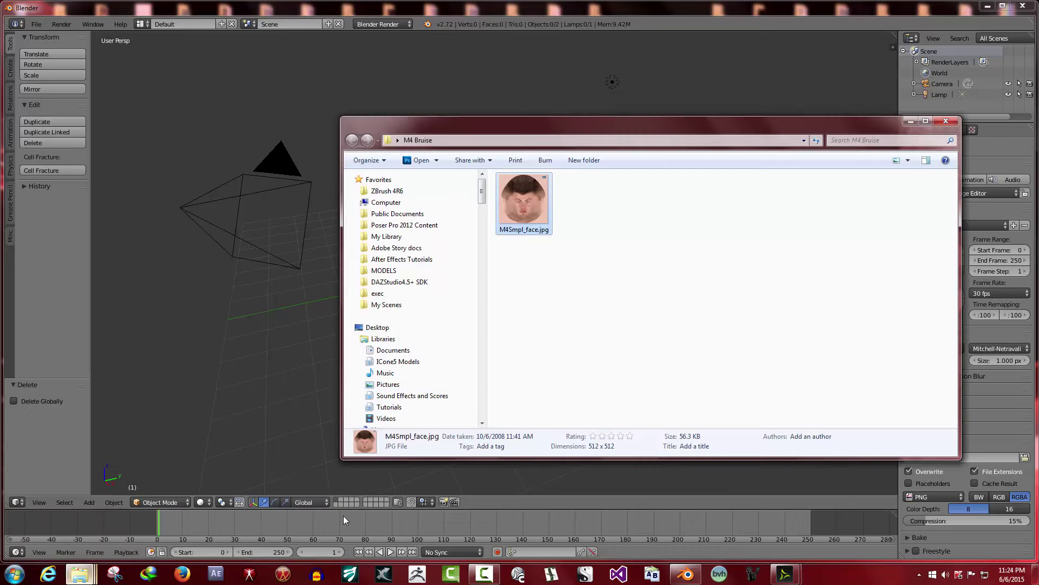
left_click(584, 160)
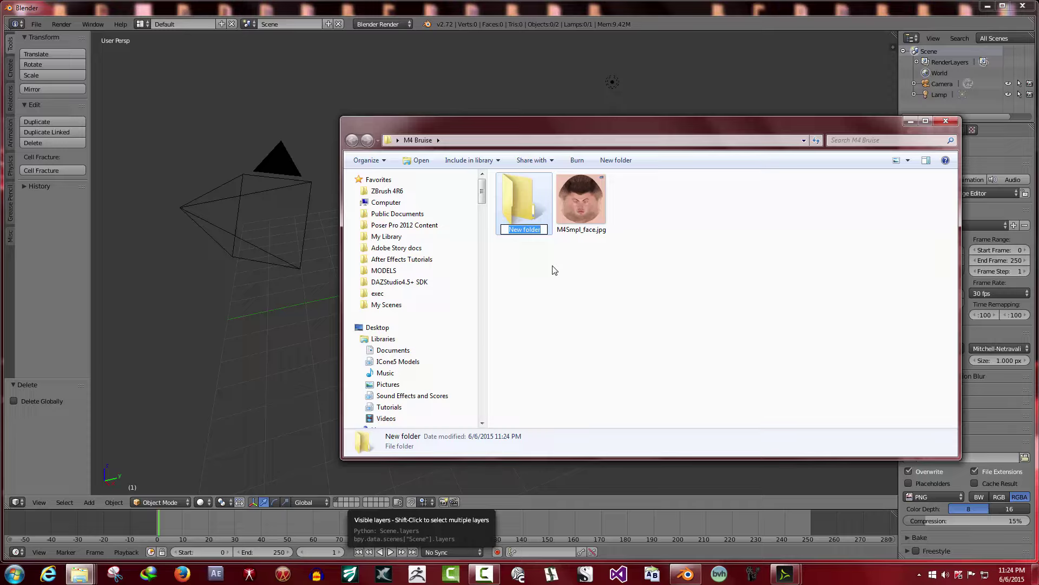
type("Completed")
left_click(550, 282)
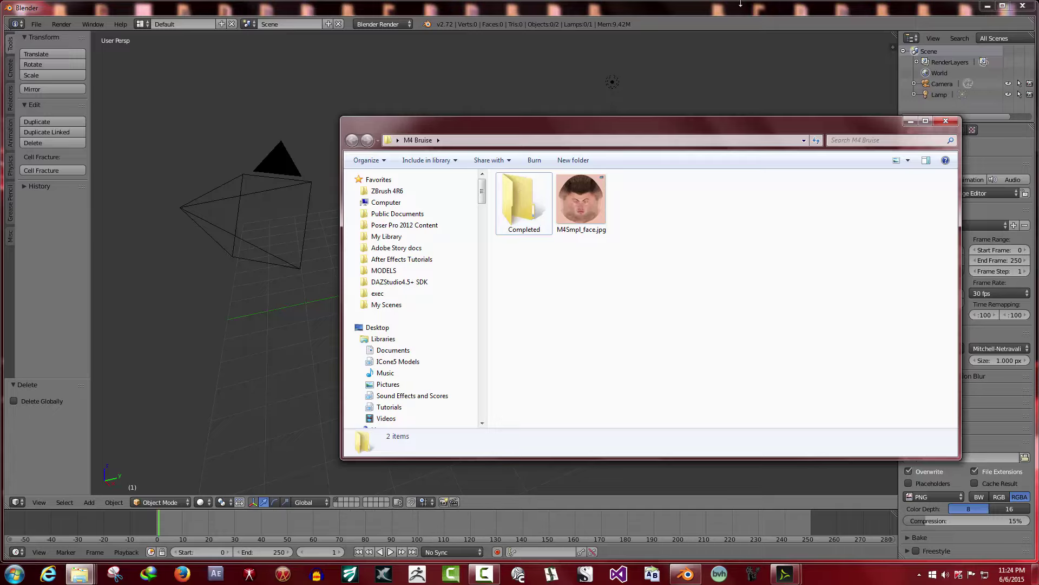
left_click(912, 121)
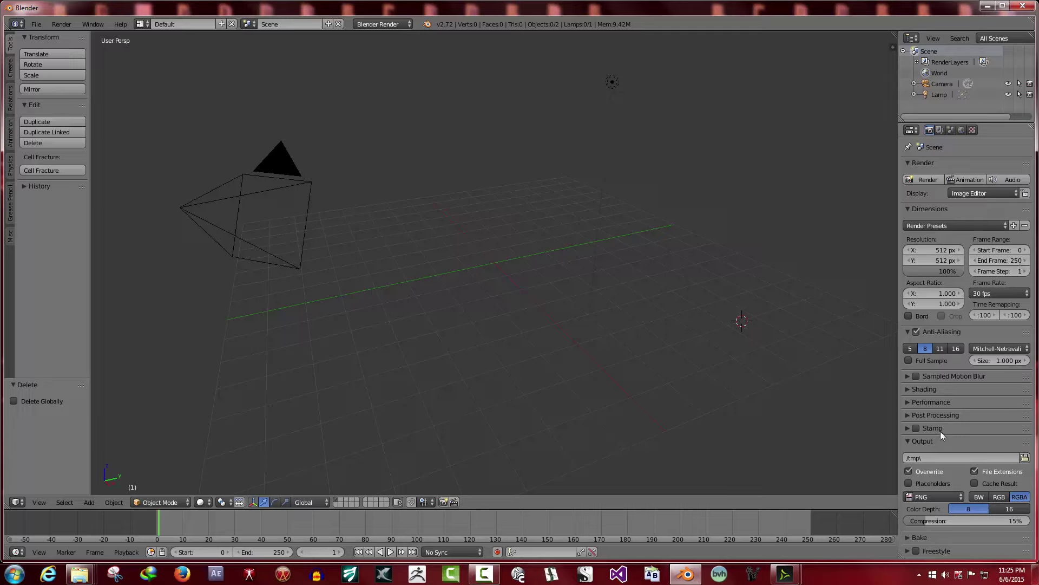
Set the render output to M4_Custom Bruise1_.jpg in the Completed folder inside M4 Bruise on the desktop
left_click(1025, 458)
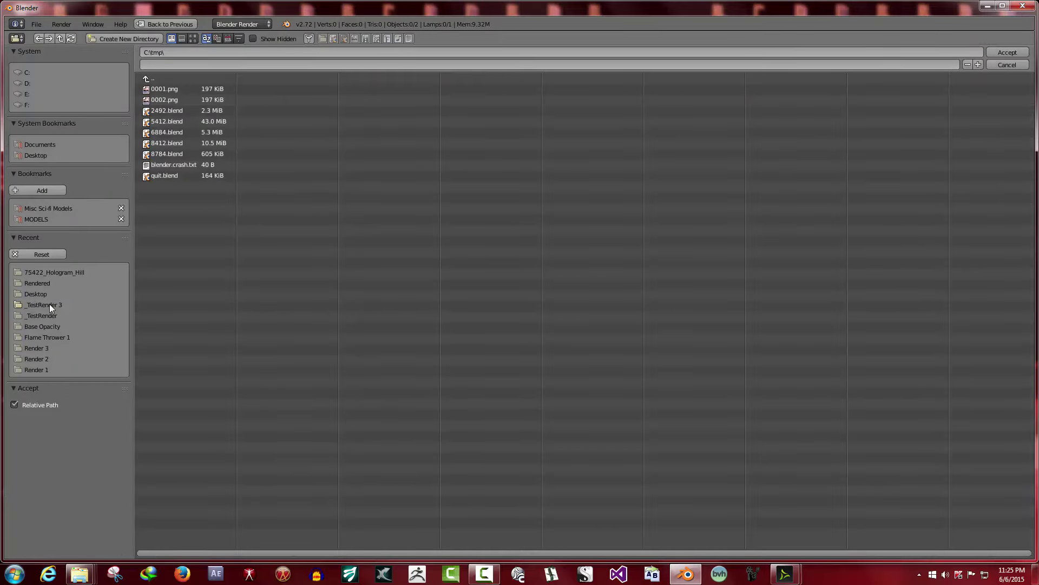
left_click(34, 294)
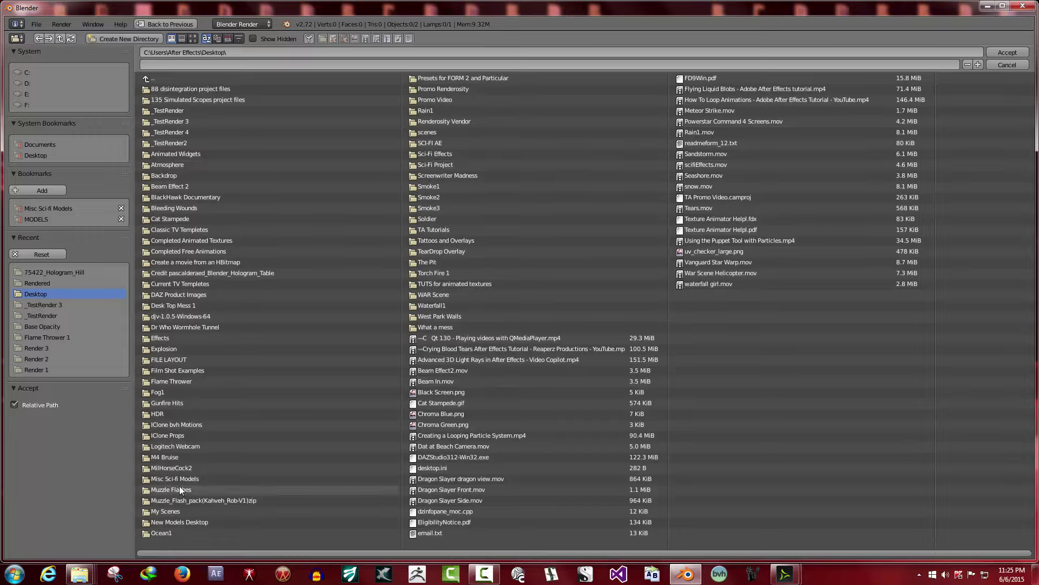
double_click(174, 457)
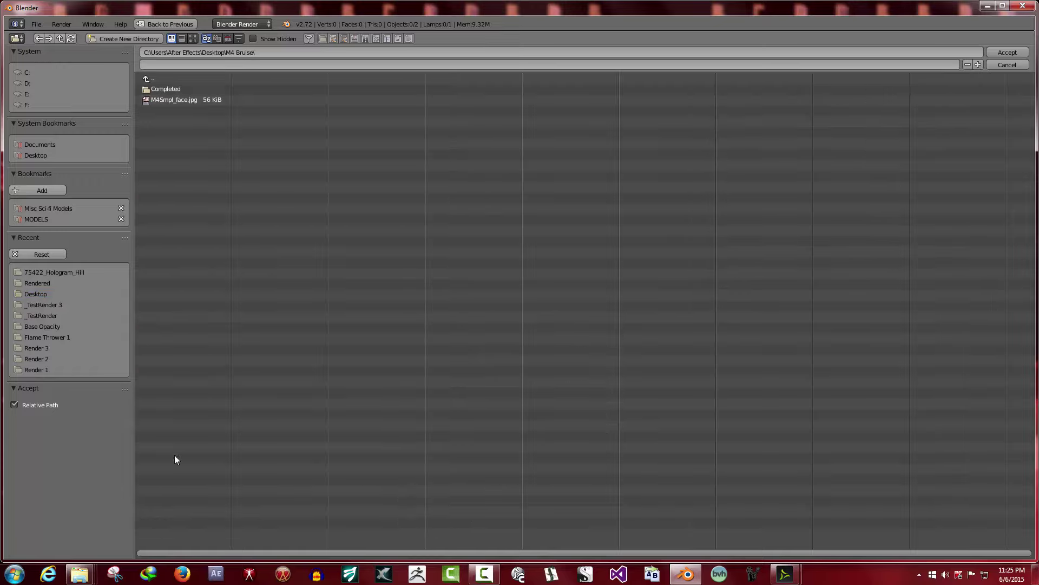
double_click(160, 89)
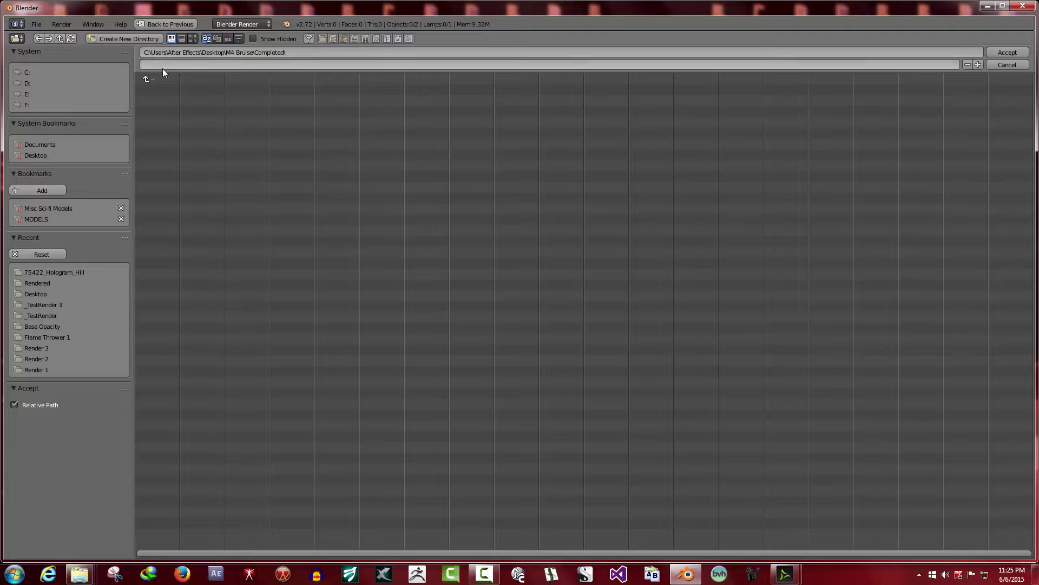
left_click(162, 65)
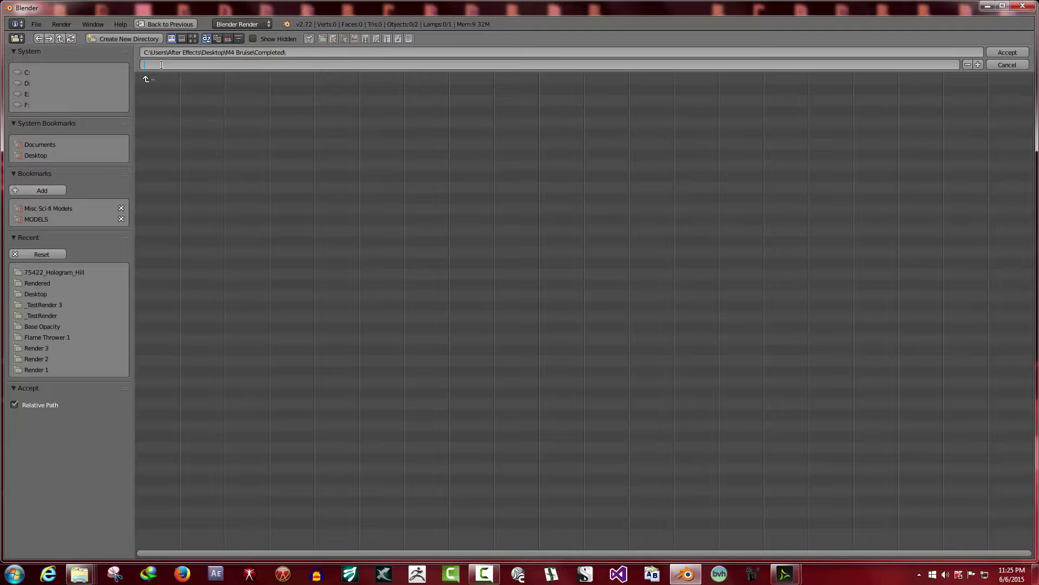
type("M4_Custom Bruise1_.jpg")
left_click(1016, 52)
left_click(1015, 52)
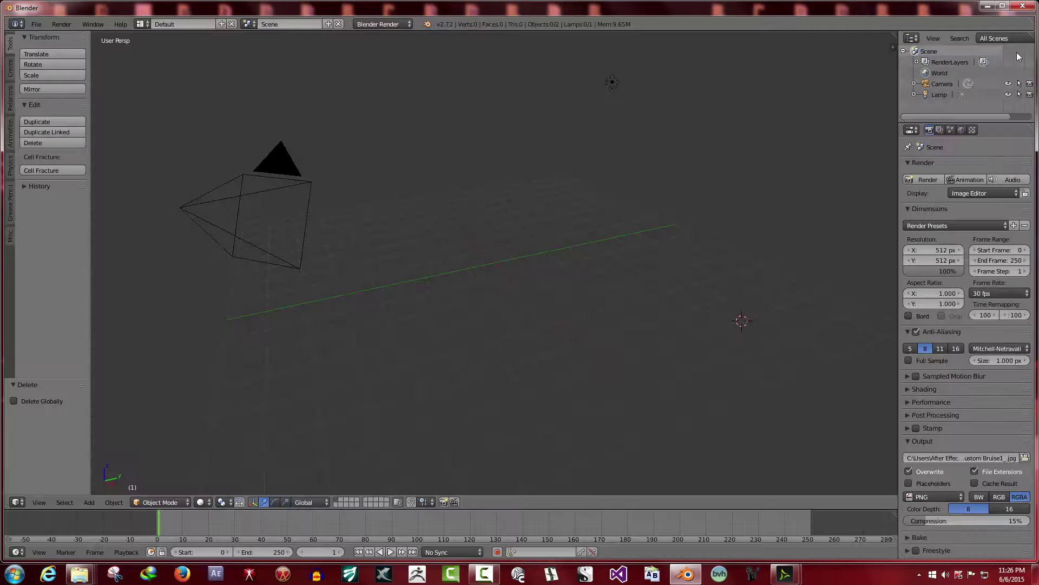
Set the output file format to JPEG and keep the current Windows color scheme without showing the message again
left_click(955, 495)
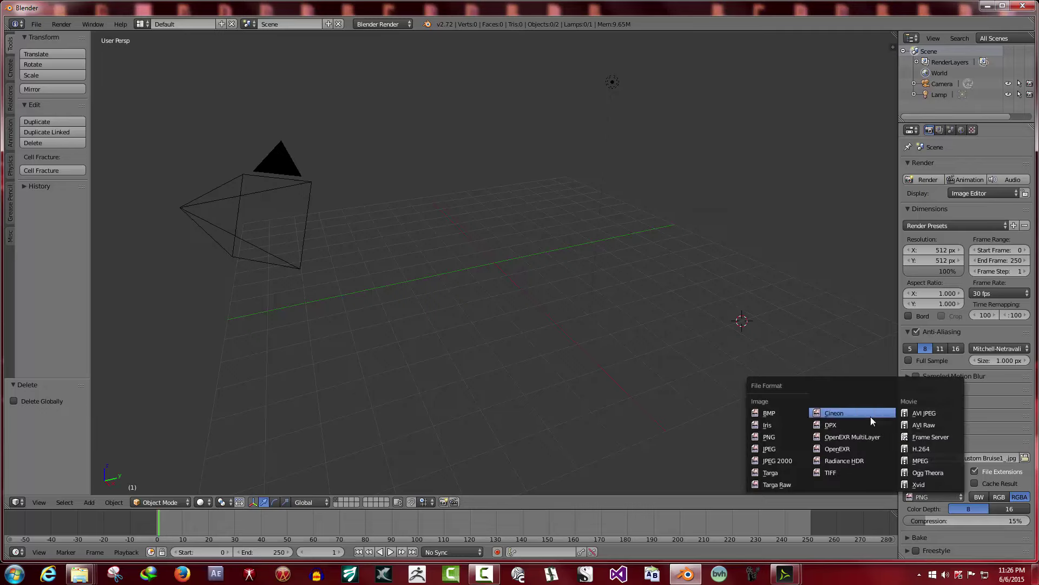
left_click(771, 449)
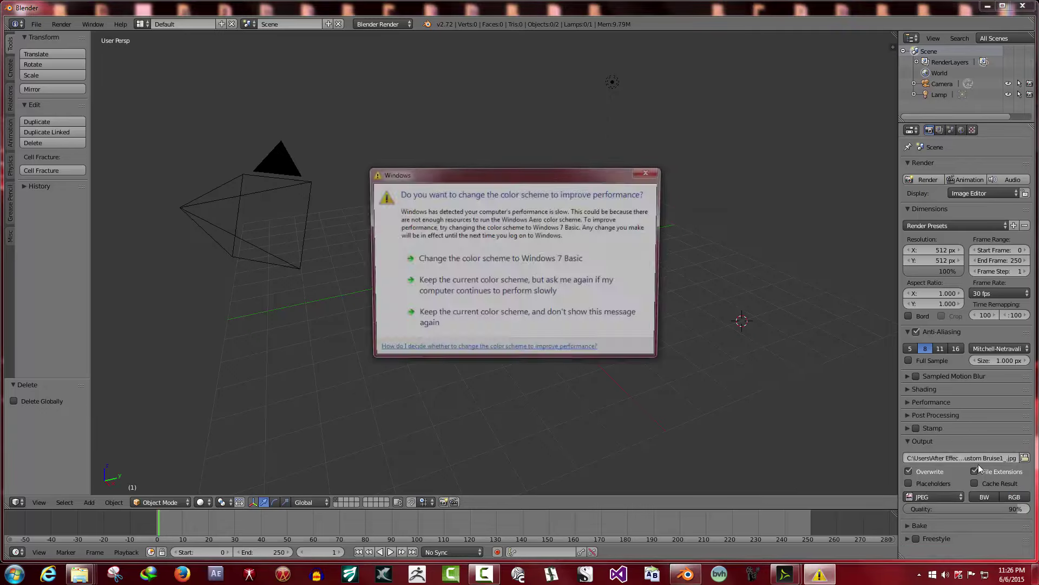
left_click(457, 319)
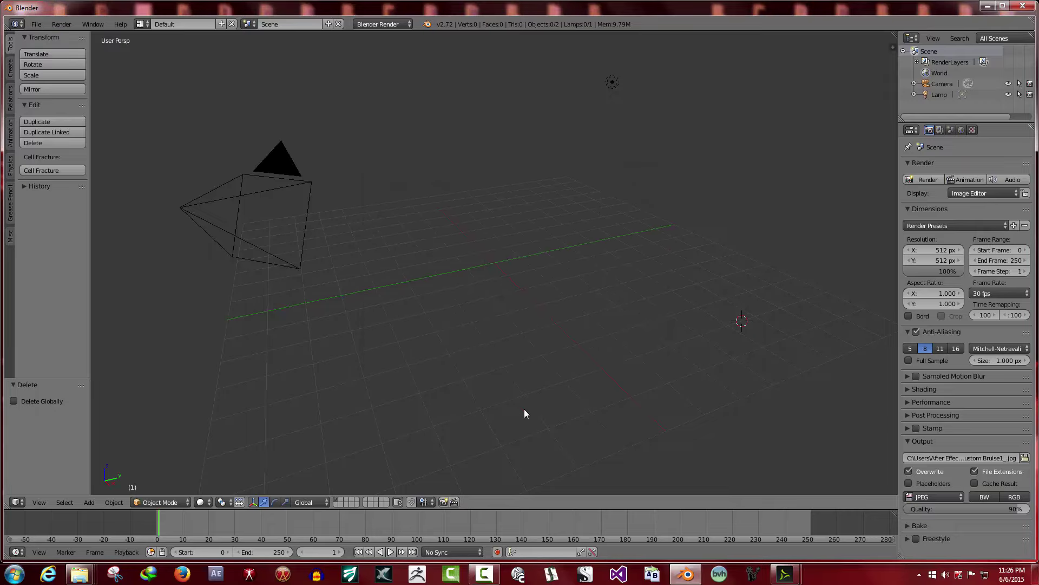
mouse_move(488, 578)
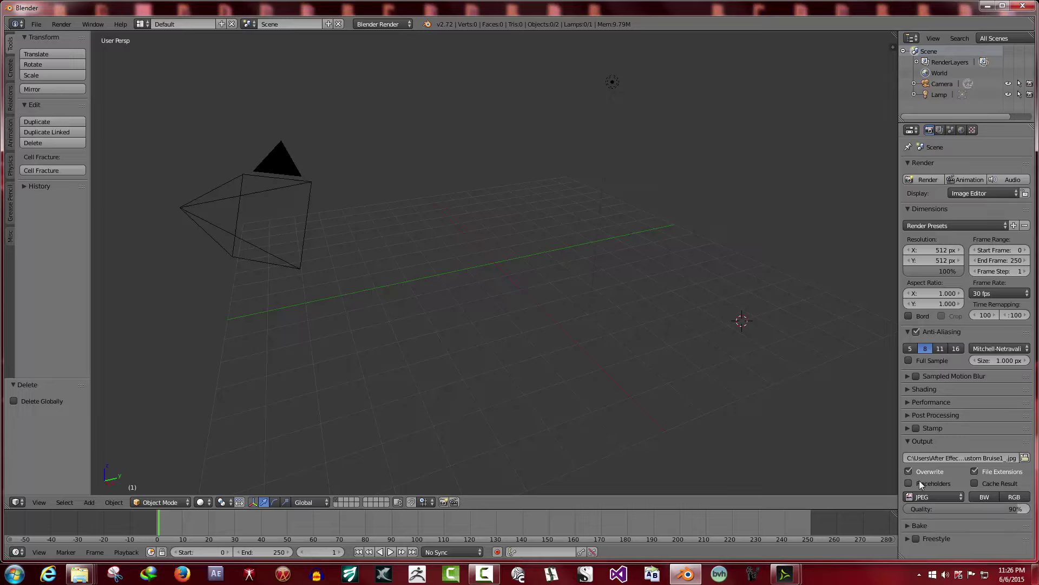
left_click(932, 416)
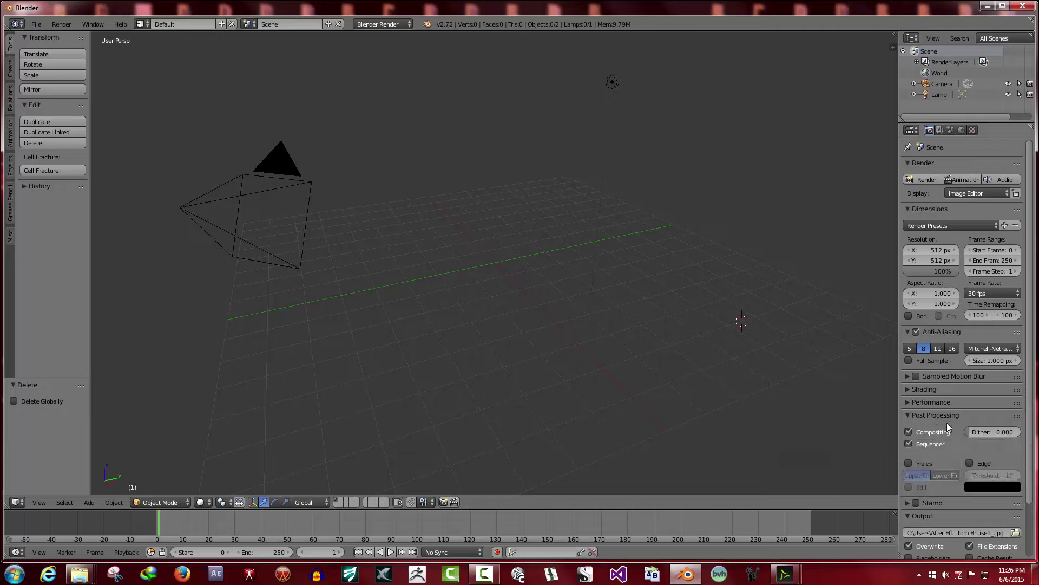
left_click(941, 415)
left_click(941, 401)
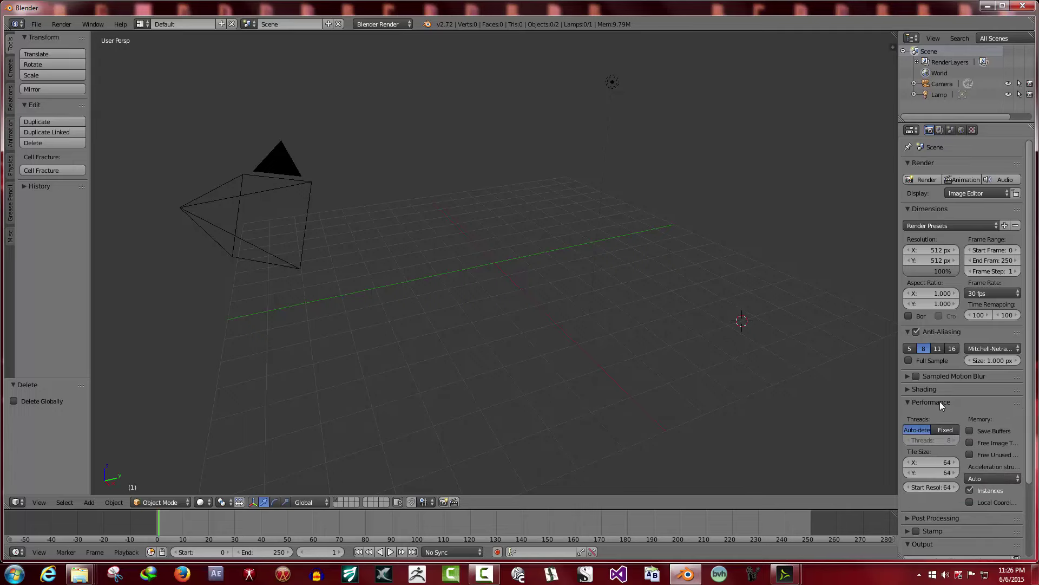
left_click(940, 402)
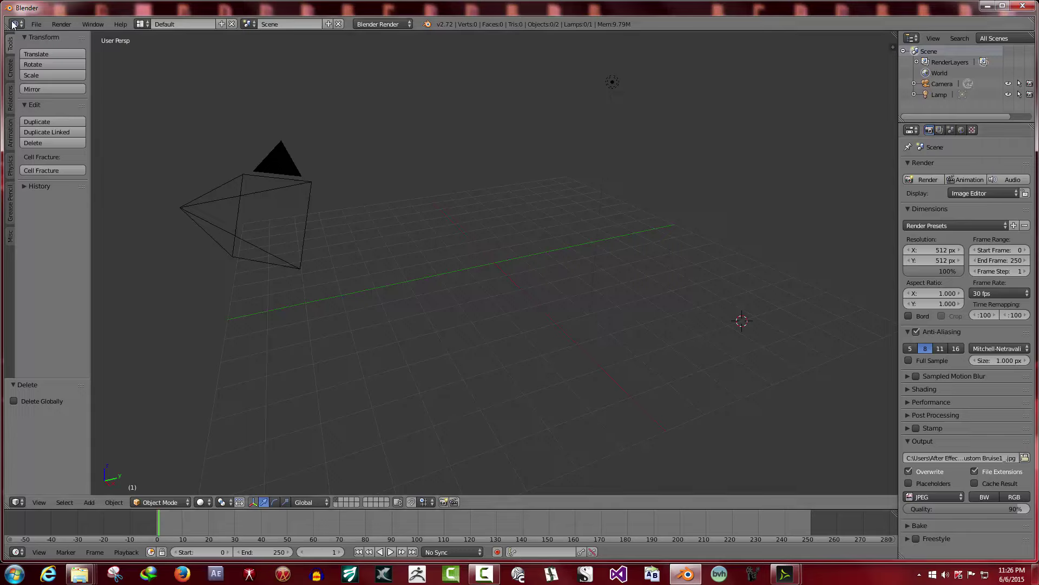
Change the screen layout to Video Editing and move the playhead to frame 0
left_click(147, 25)
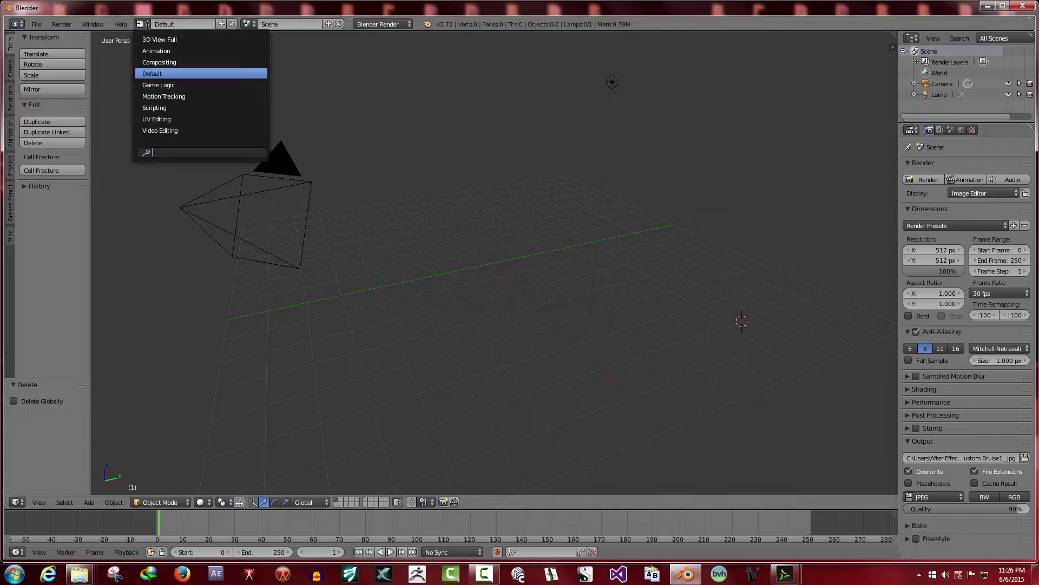
left_click(162, 130)
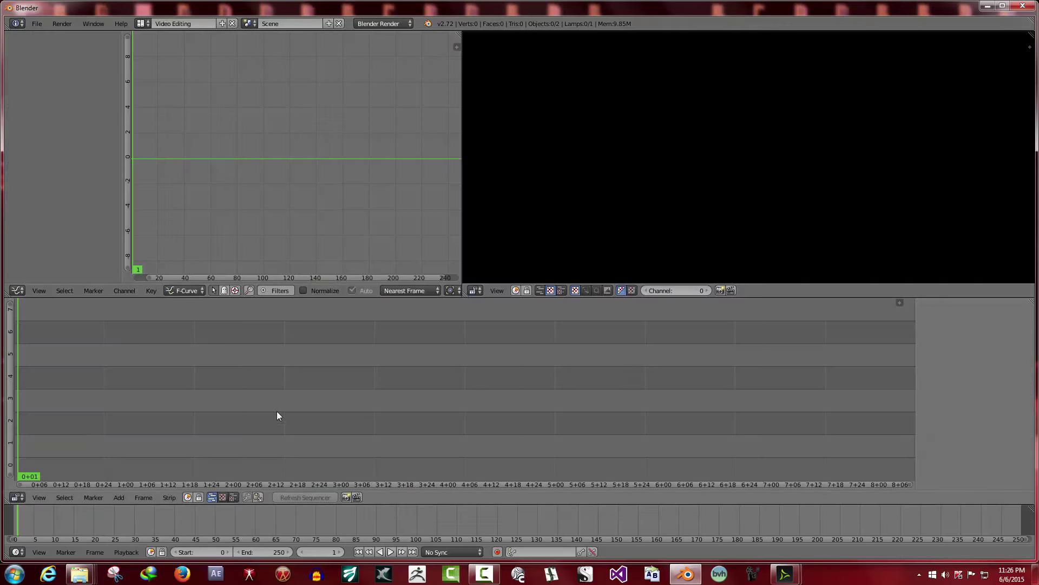
left_click(359, 552)
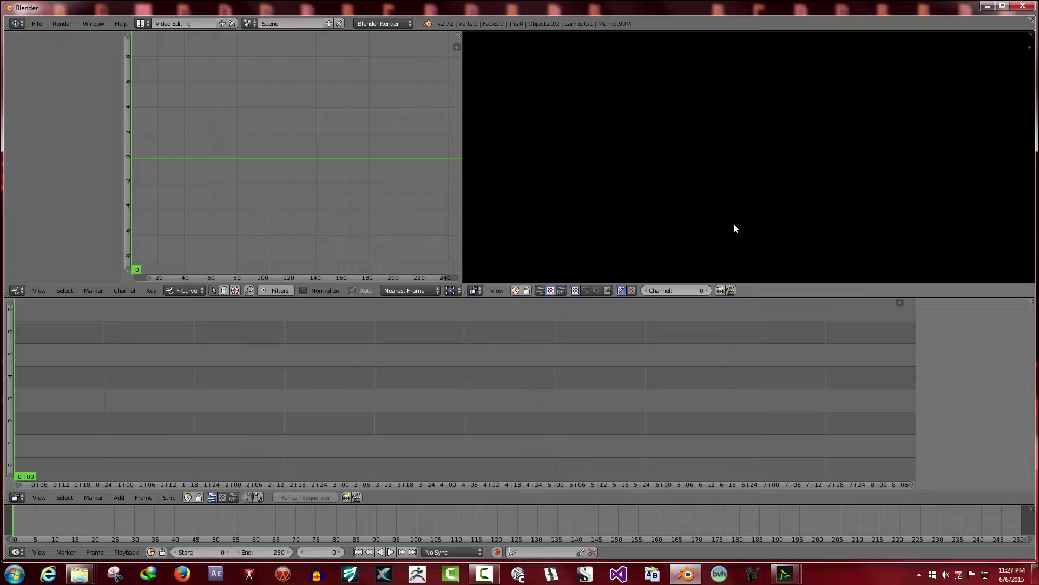
Add M4Smpl_face.jpg from the M4 Bruise folder as an image strip on channel 1 with end frame 250, and fit the strip in view
left_click(119, 498)
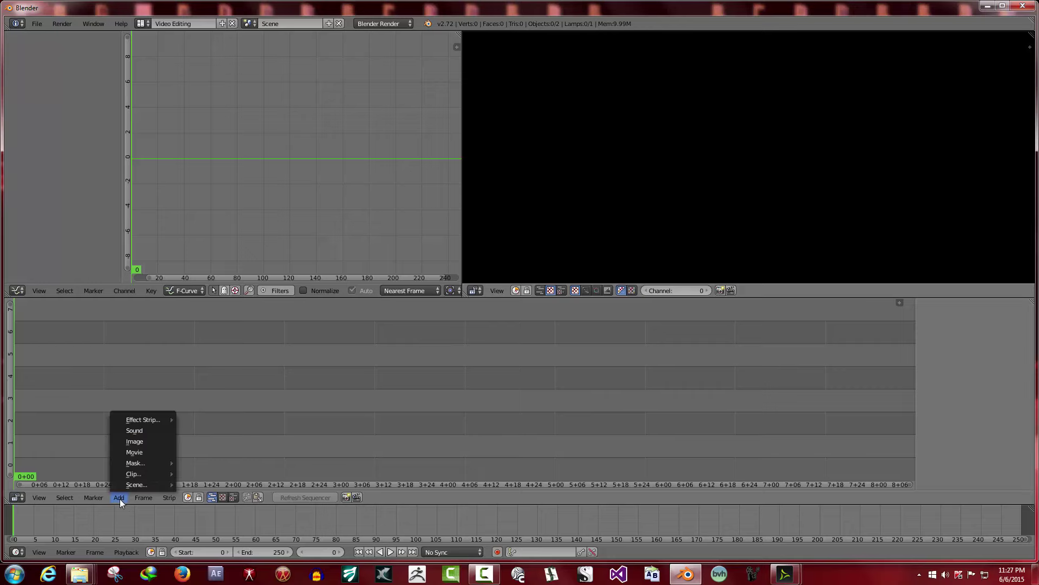
left_click(141, 443)
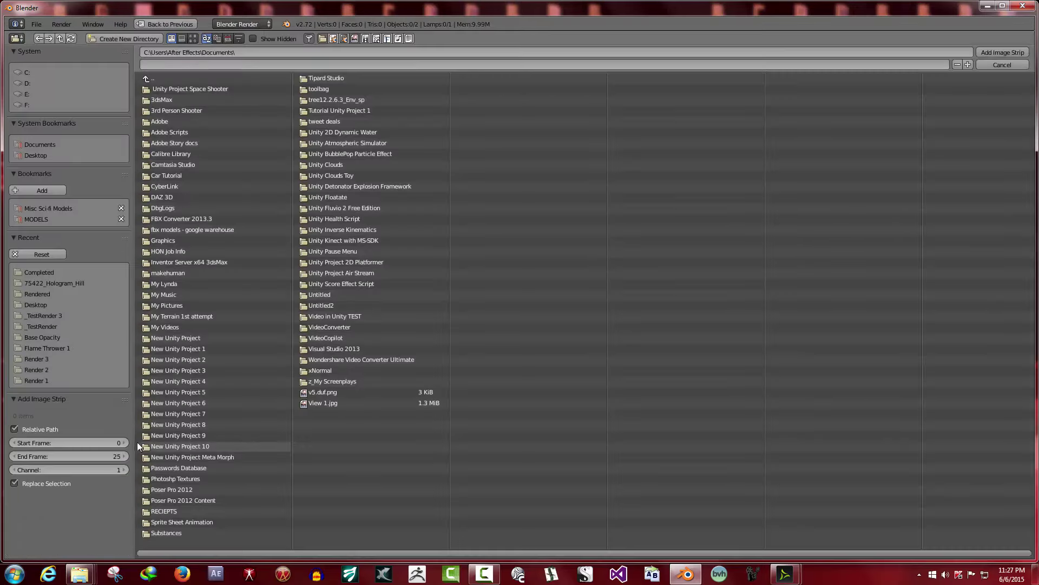
left_click(30, 273)
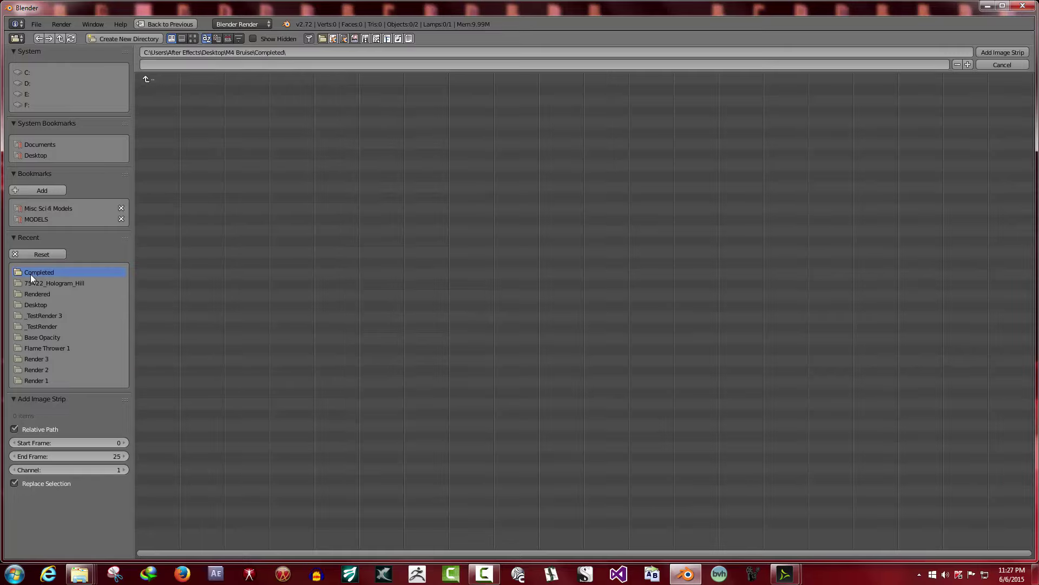
left_click(145, 80)
left_click(160, 99)
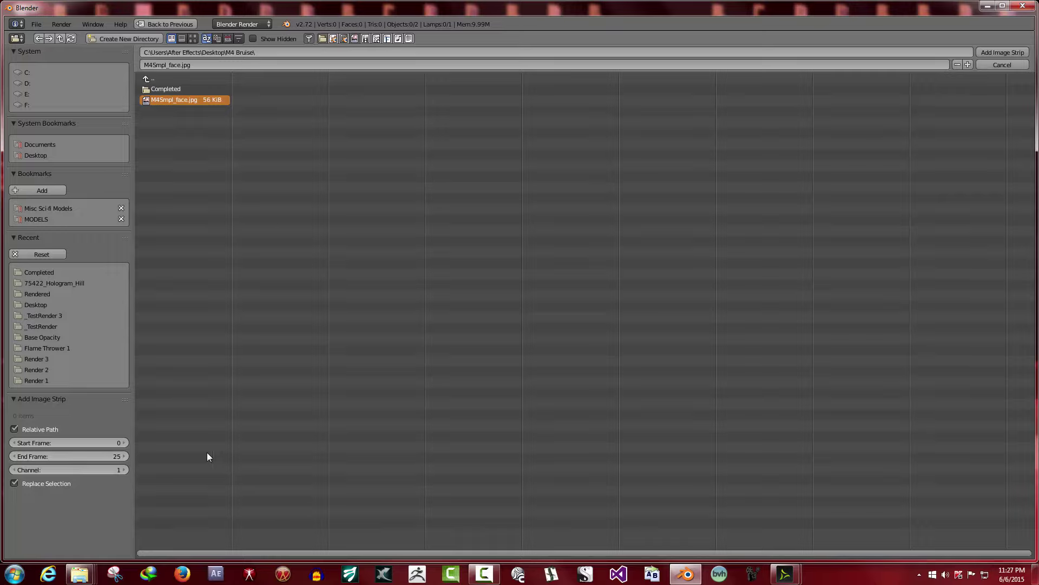
left_click(116, 458)
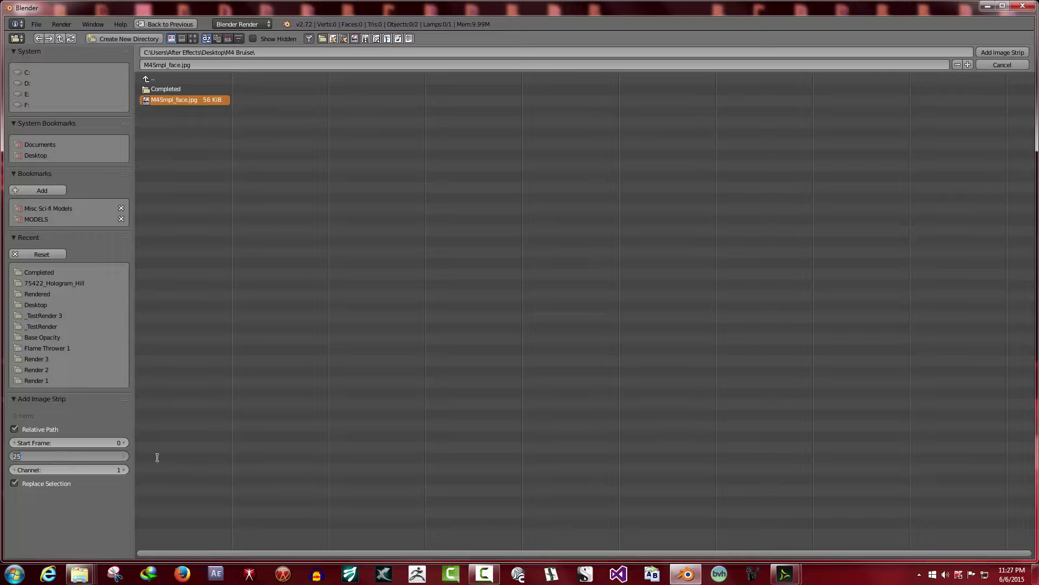
type("2")
left_click(103, 516)
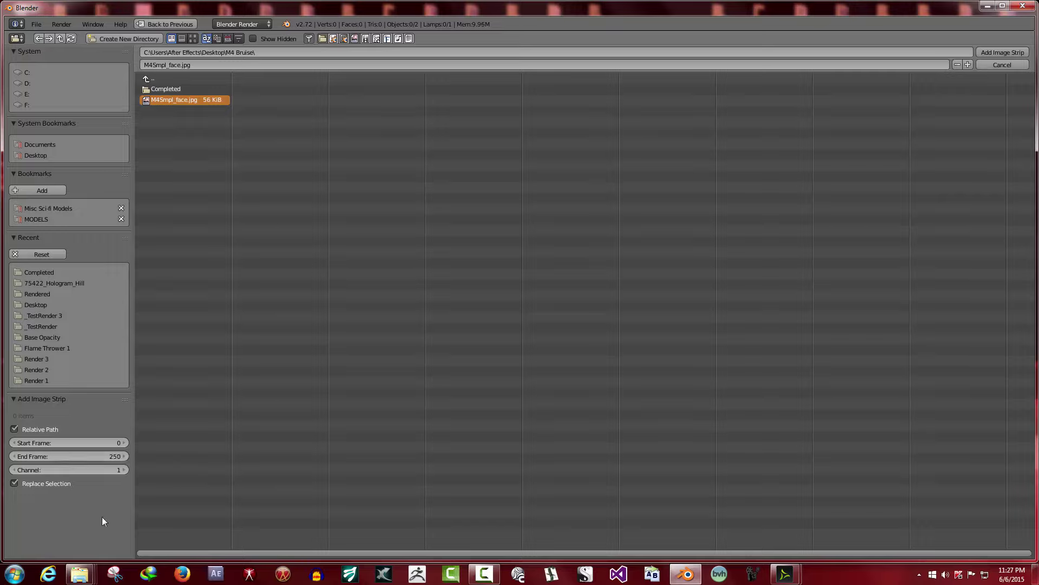
left_click(1021, 55)
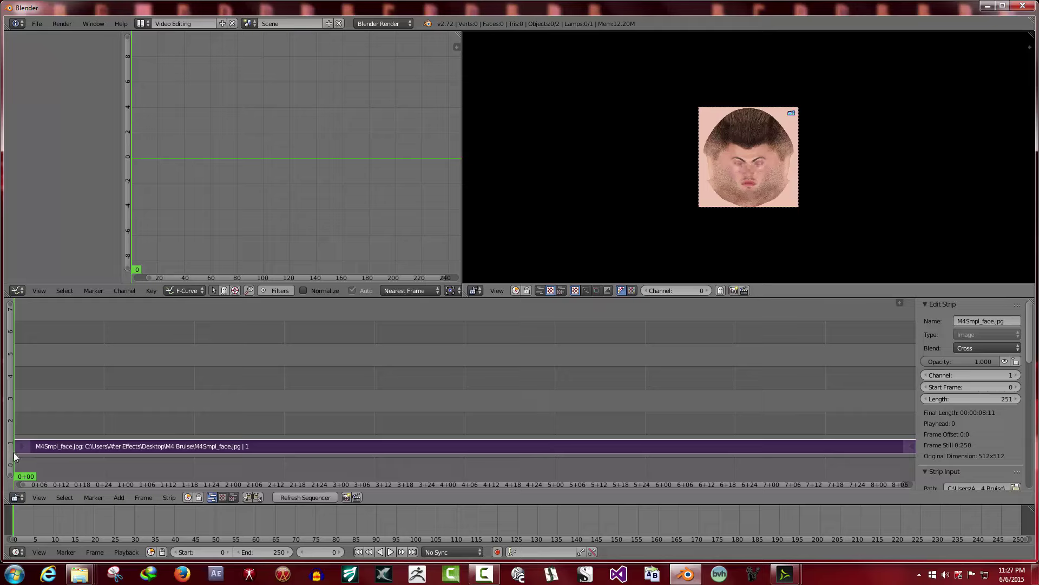
key("Home")
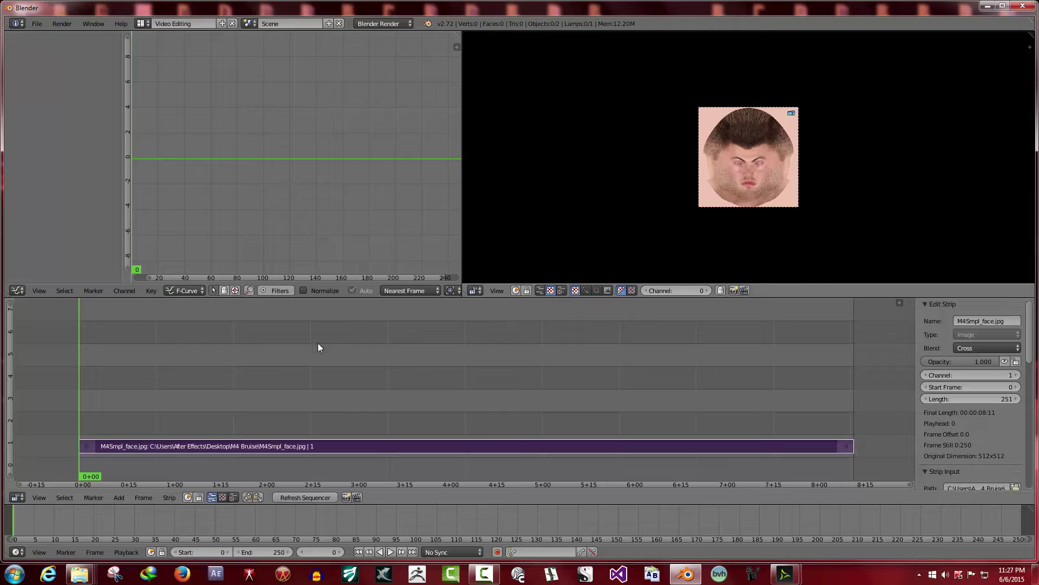
Enlarge the face texture in the preview and return the playhead to frame 0
left_click(156, 446)
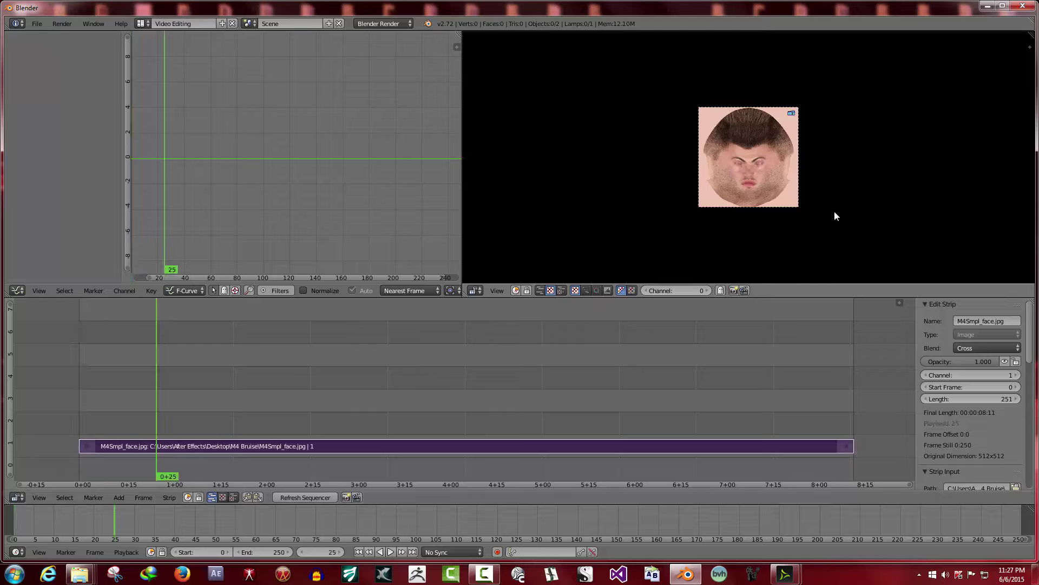
scroll(836, 207, "up", 1)
scroll(836, 207, "up", 3)
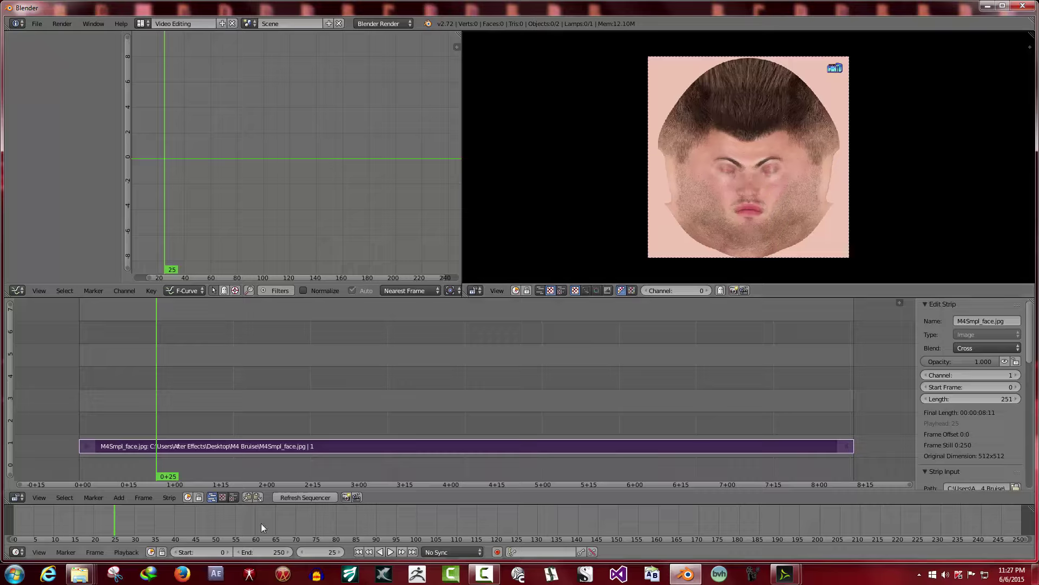
left_click(356, 551)
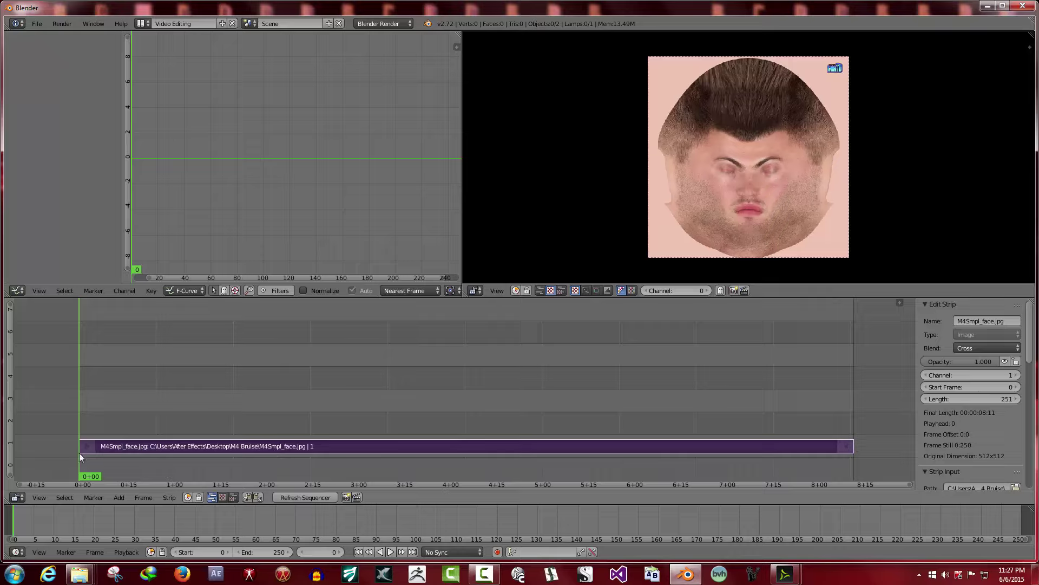
Start adding an image strip and browse to the Bruising Overlays 512x512 folder inside Bleeding Wounds on the desktop
left_click(118, 496)
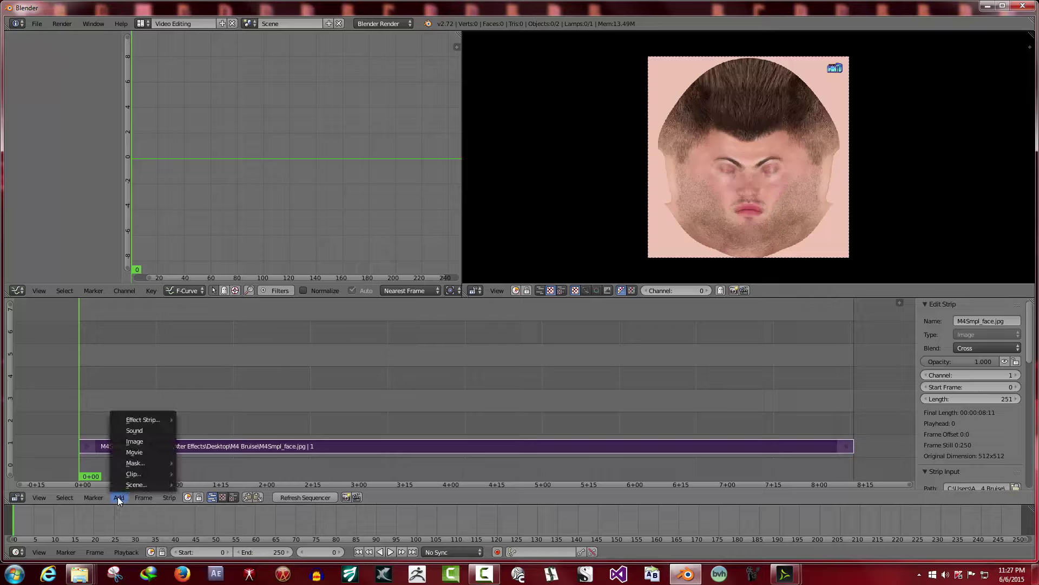
left_click(142, 442)
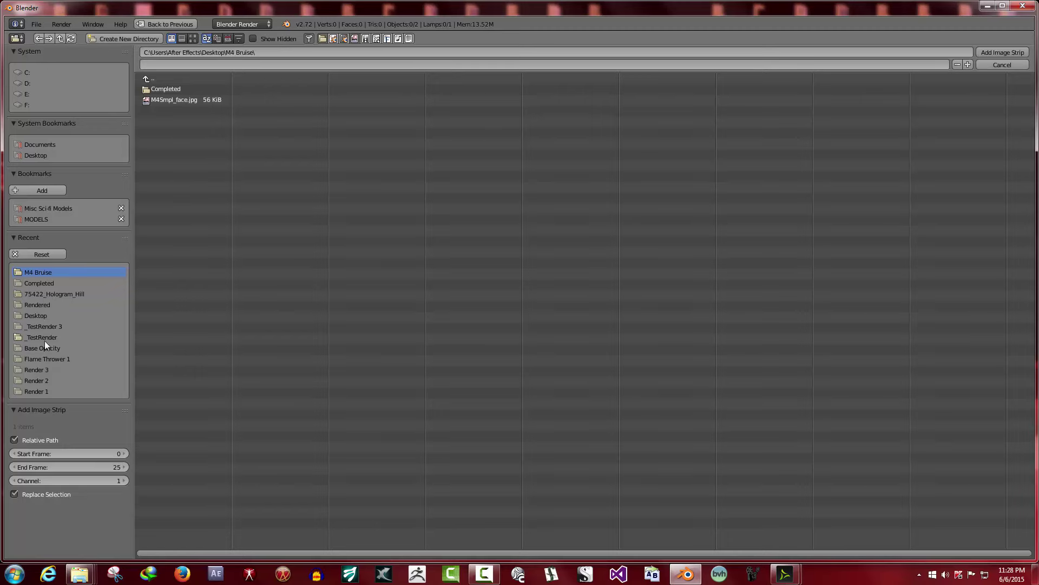
left_click(32, 315)
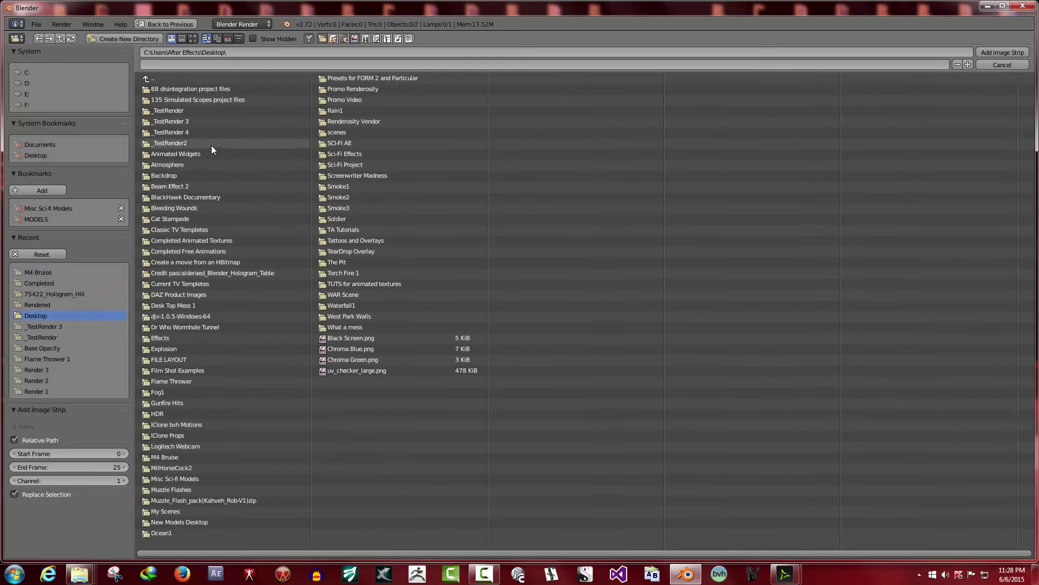
left_click(182, 209)
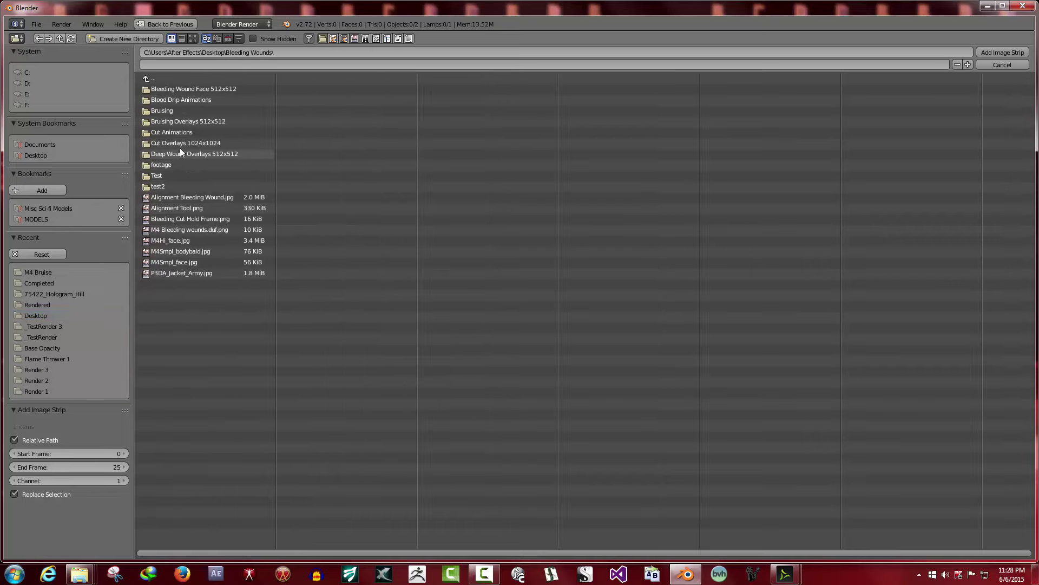
left_click(172, 121)
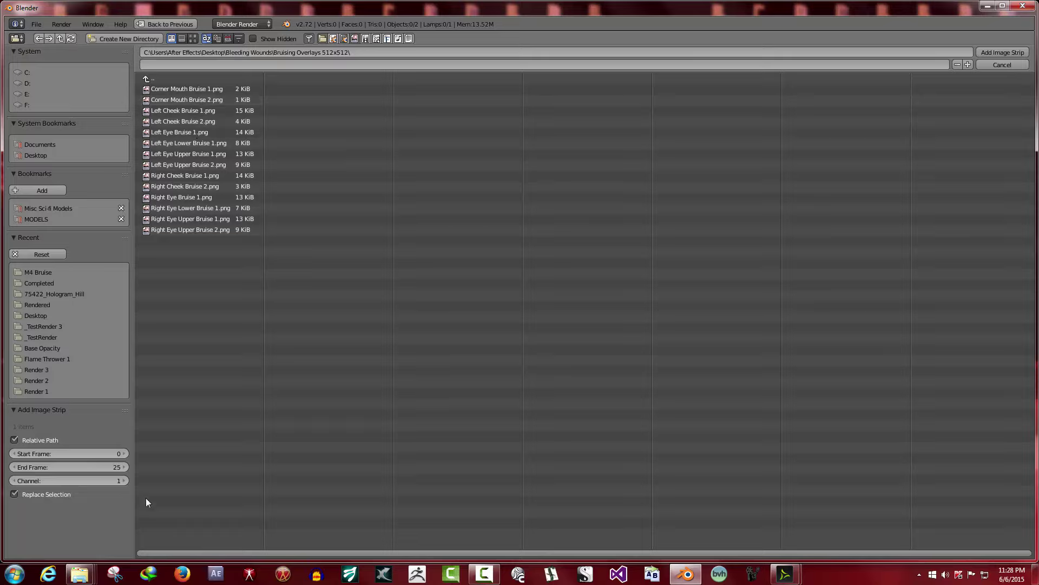
Examine the bruise overlay thumbnails in the Bruising Overlays 512x512 window in Windows Explorer, then return to Blender's file browser
mouse_move(82, 580)
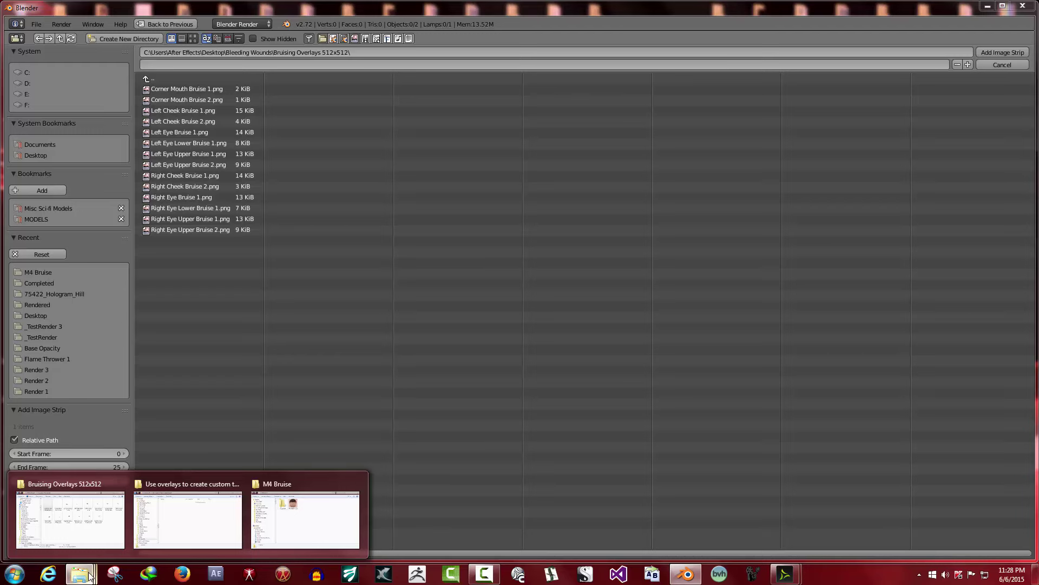
left_click(71, 517)
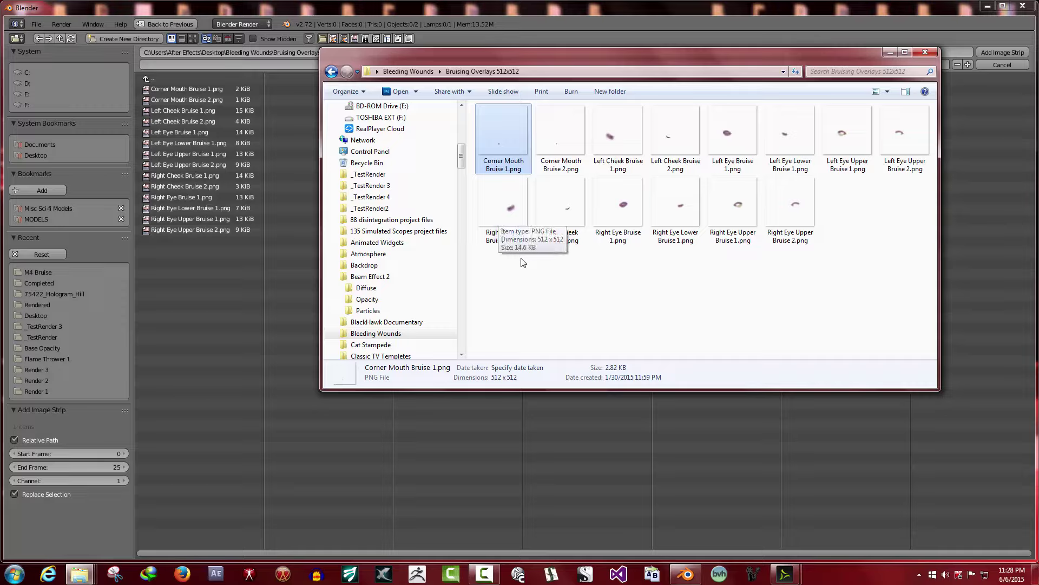
left_click(551, 253)
left_click(890, 52)
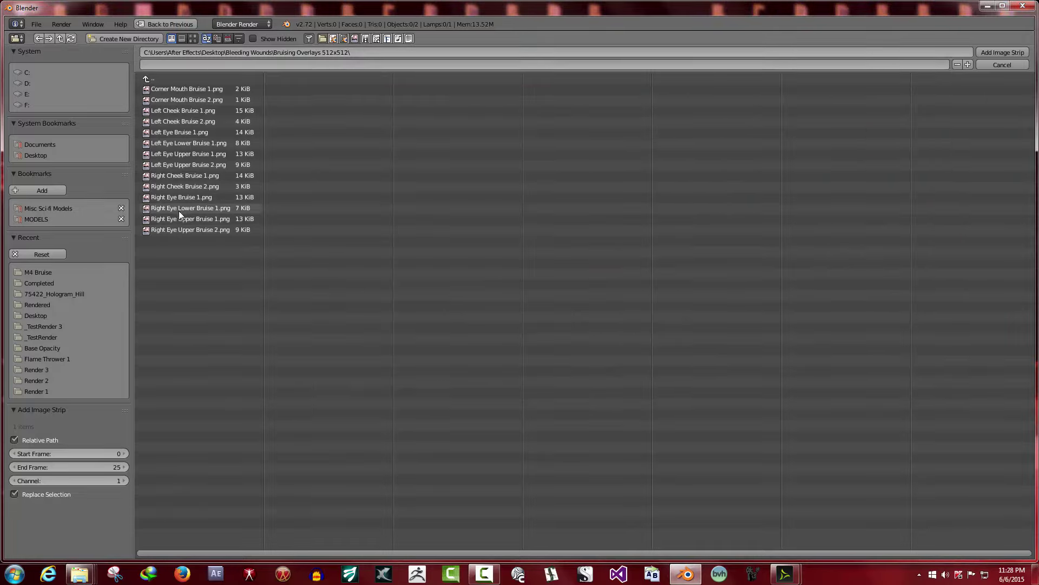
Add Right Cheek Bruise 1.png as an image strip with end frame 250
left_click(184, 176)
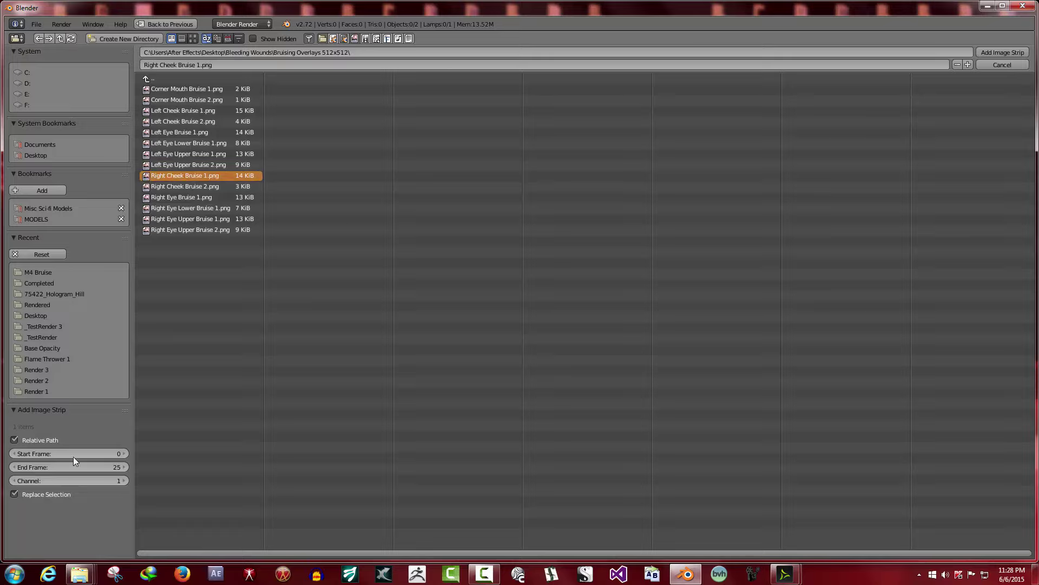
left_click(115, 468)
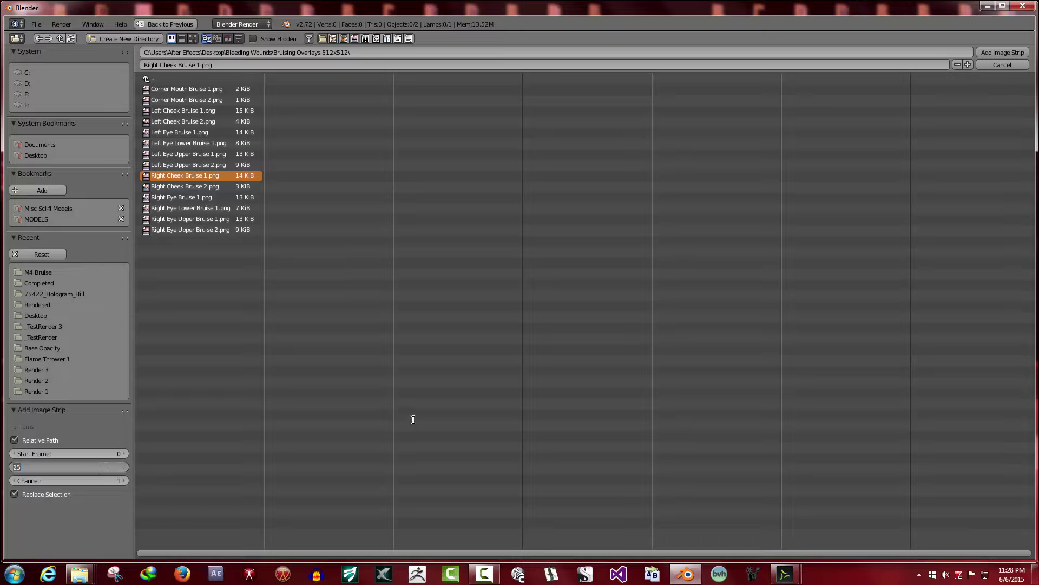
type("250")
left_click(81, 521)
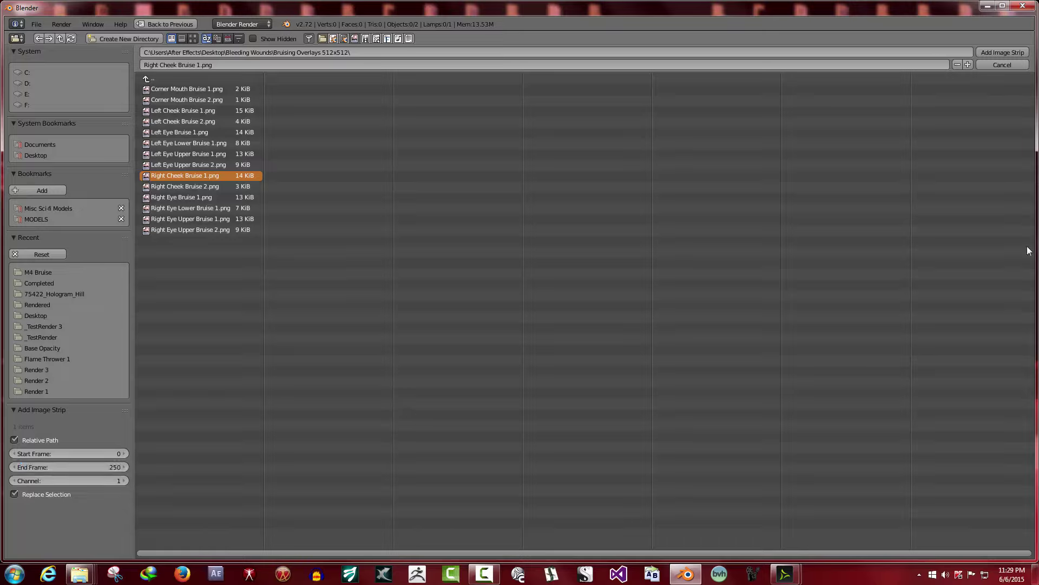
left_click(999, 54)
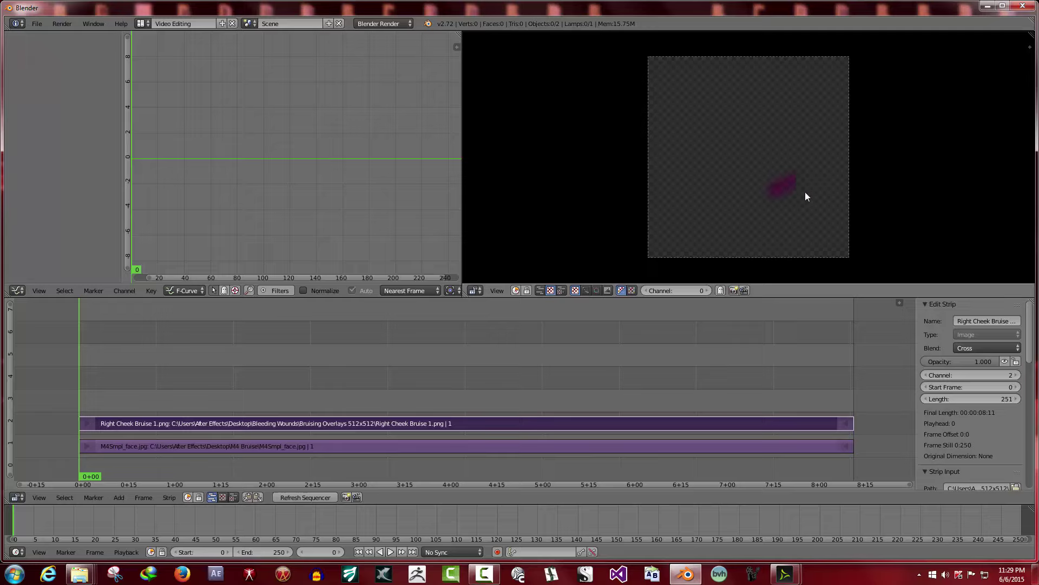
Add a Transform effect strip to the Right Cheek Bruise 1.png strip with the playhead at frame 0
left_click(118, 424)
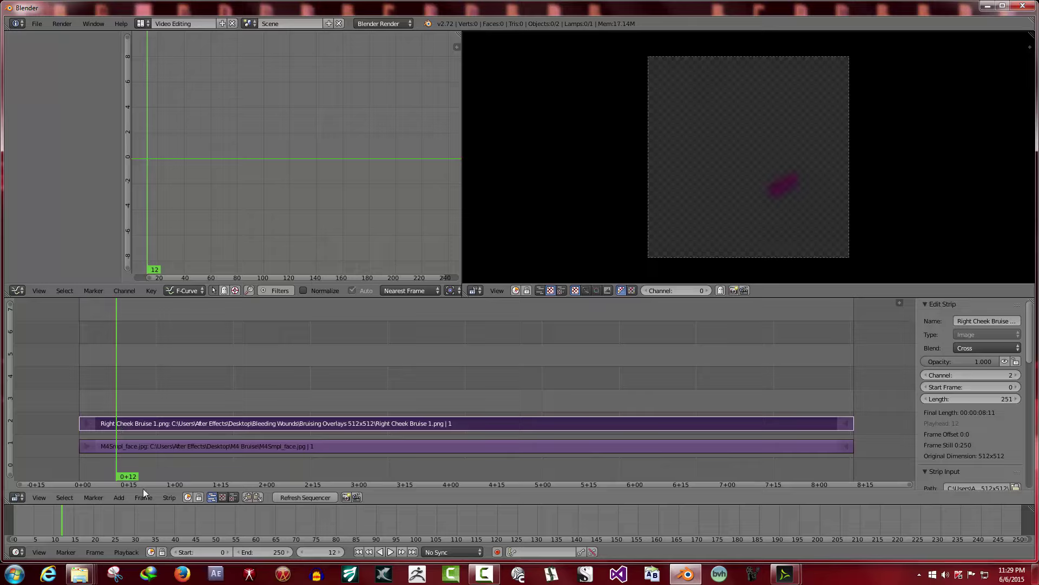
left_click(358, 551)
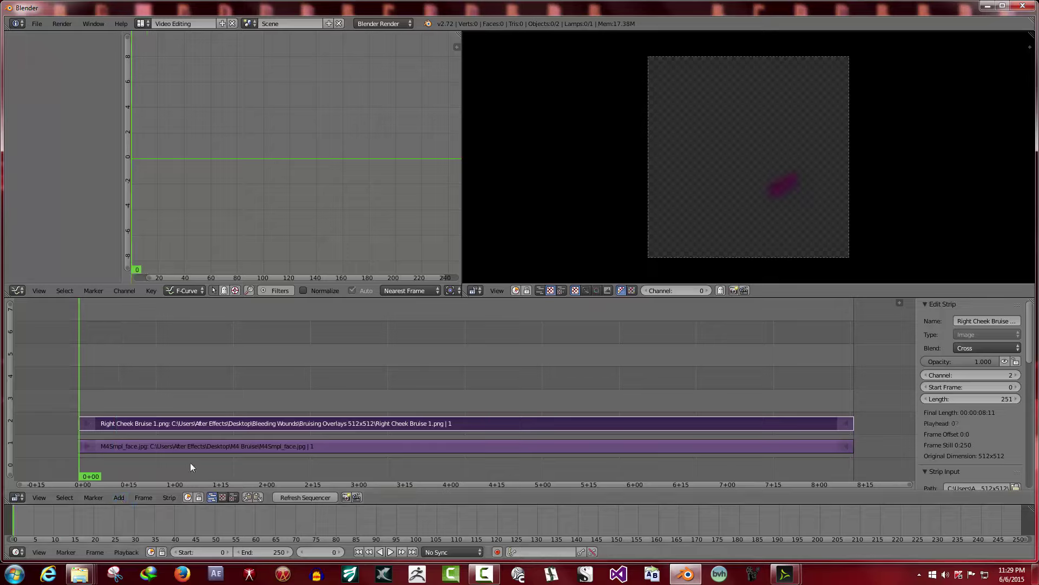
left_click(118, 497)
mouse_move(145, 421)
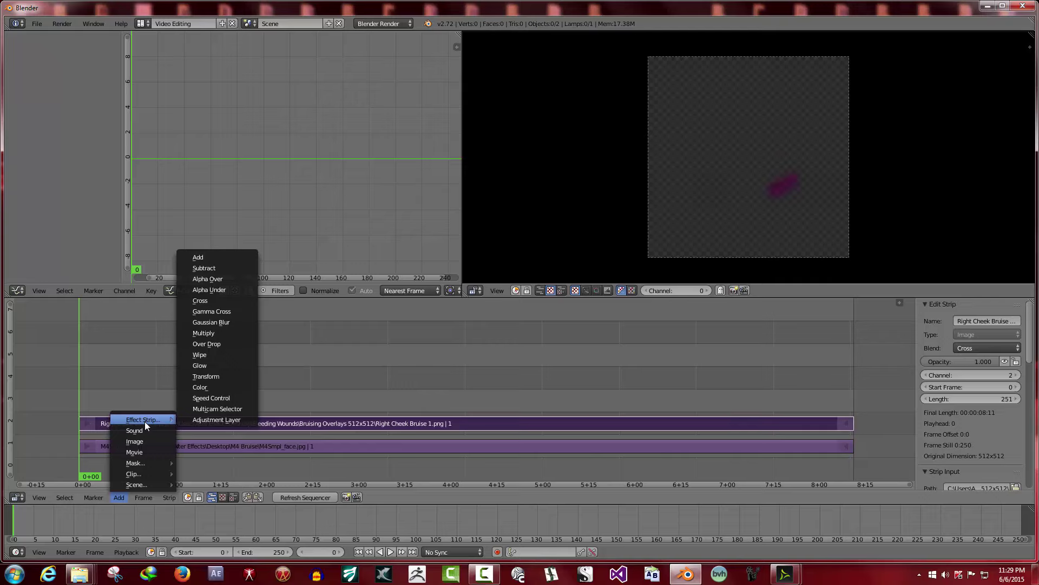
left_click(209, 376)
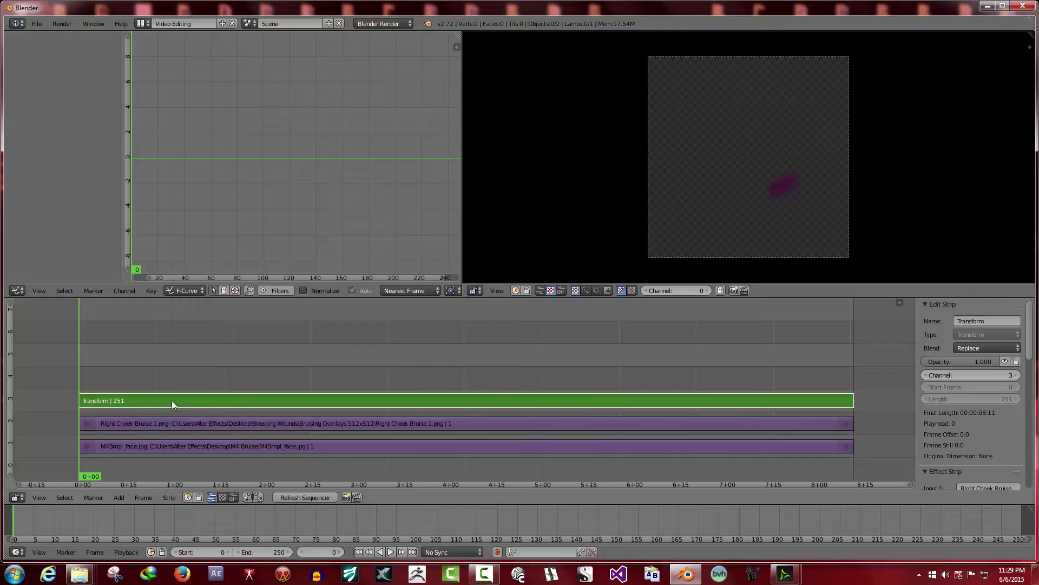
Set the Transform strip's blend mode to Over Drop, keeping the playhead at frame 0
left_click(148, 426)
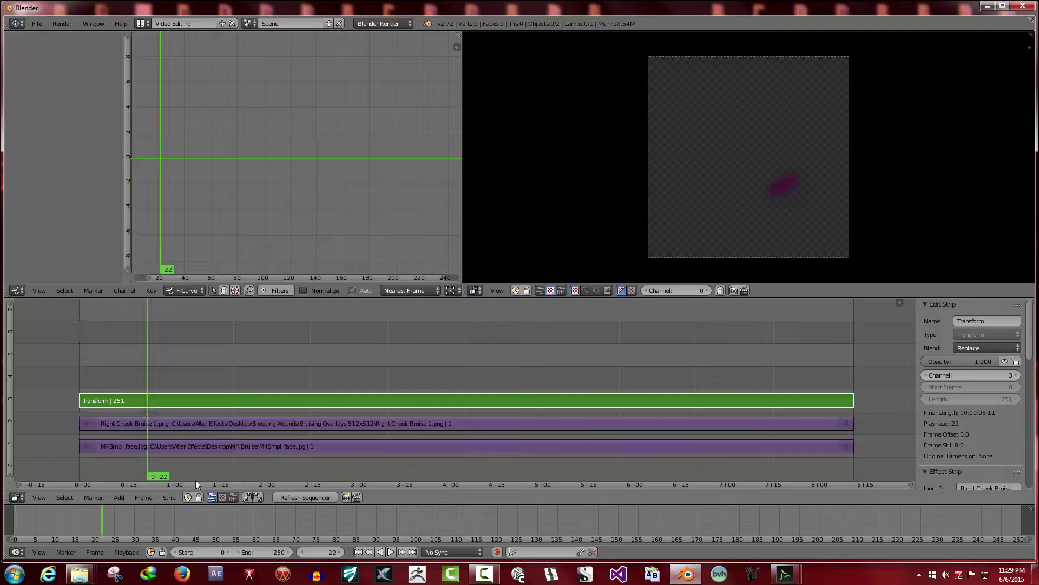
left_click(359, 551)
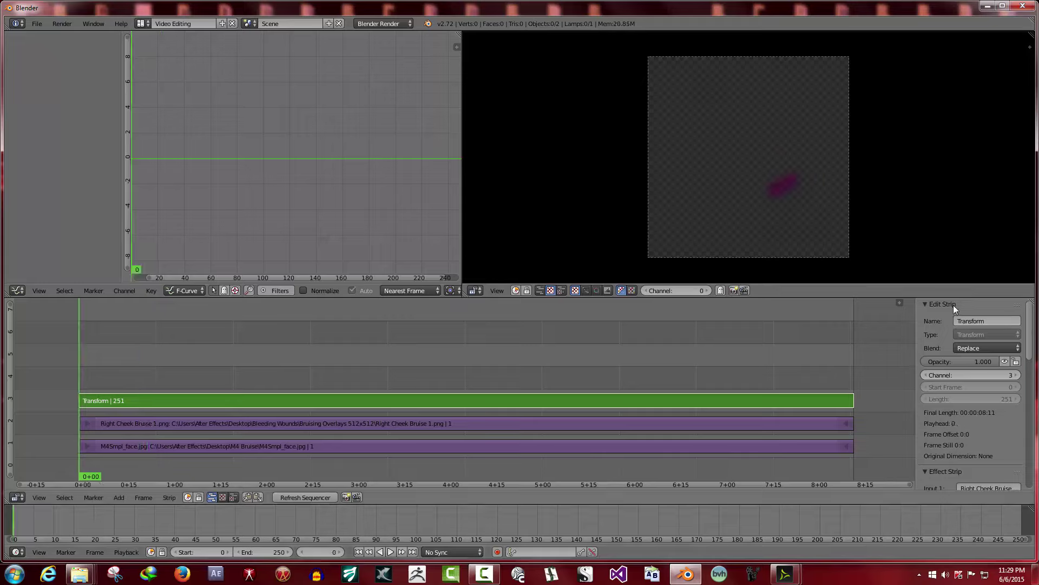
left_click(980, 350)
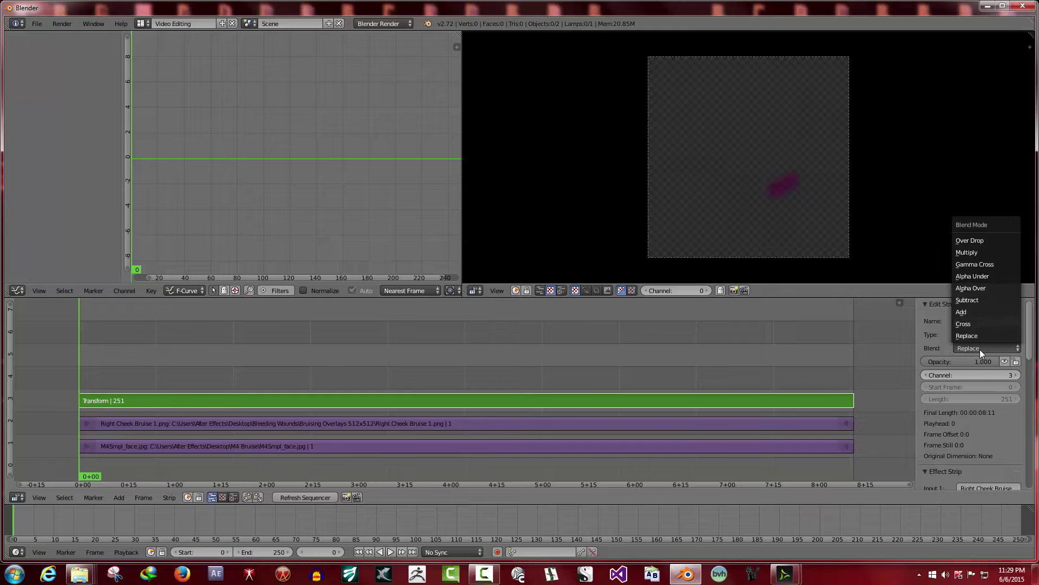
left_click(986, 240)
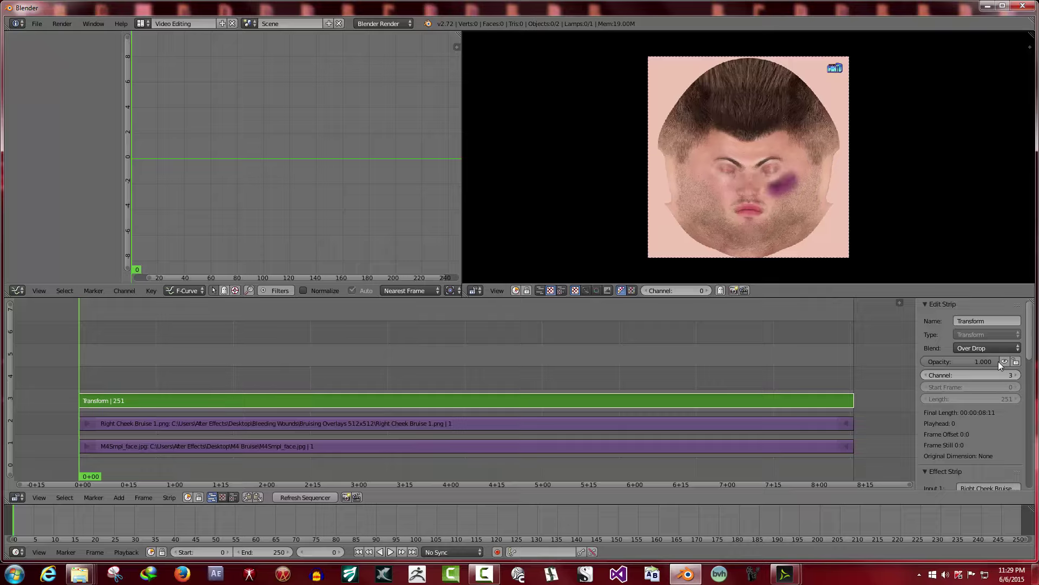
mouse_move(998, 361)
left_mouse_down()
mouse_move(960, 362)
mouse_move(999, 362)
left_mouse_up()
Enable uniform scale on the Transform strip and set its scale to 0.73 and rotation to -16.1
scroll(995, 392, "down", 1)
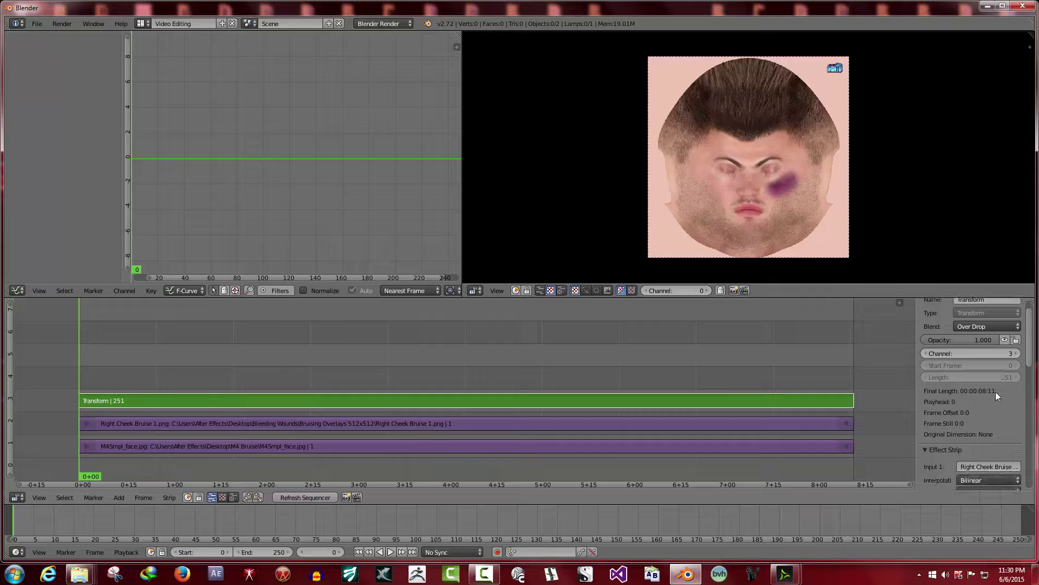
scroll(996, 404, "down", 1)
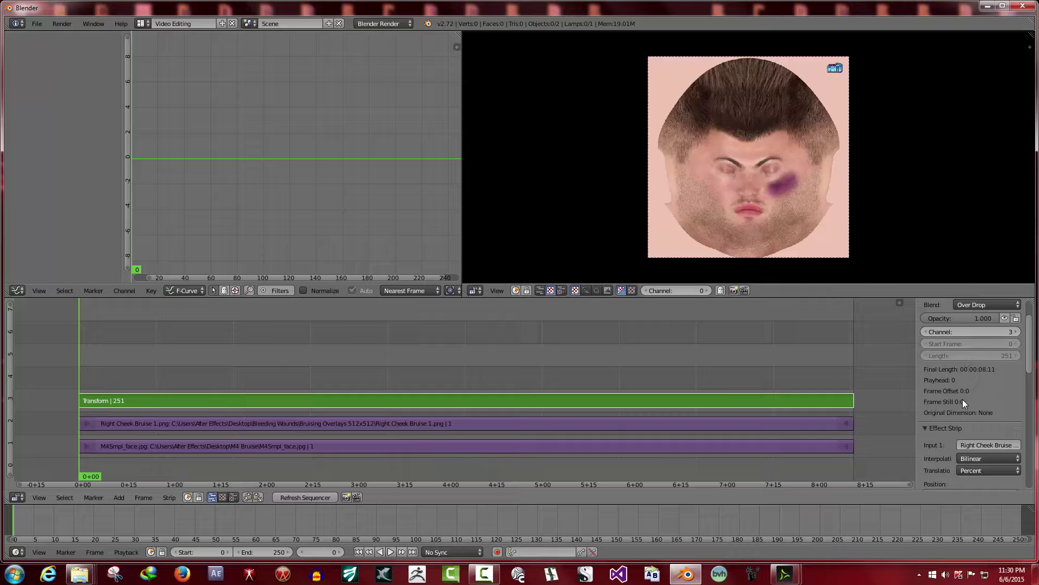
scroll(979, 432, "down", 4)
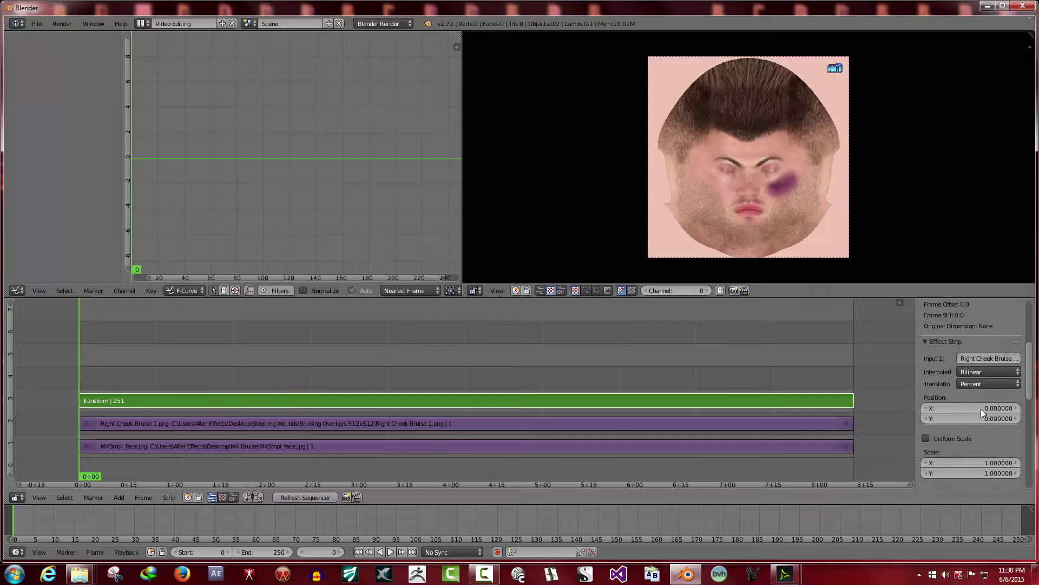
scroll(981, 408, "down", 3)
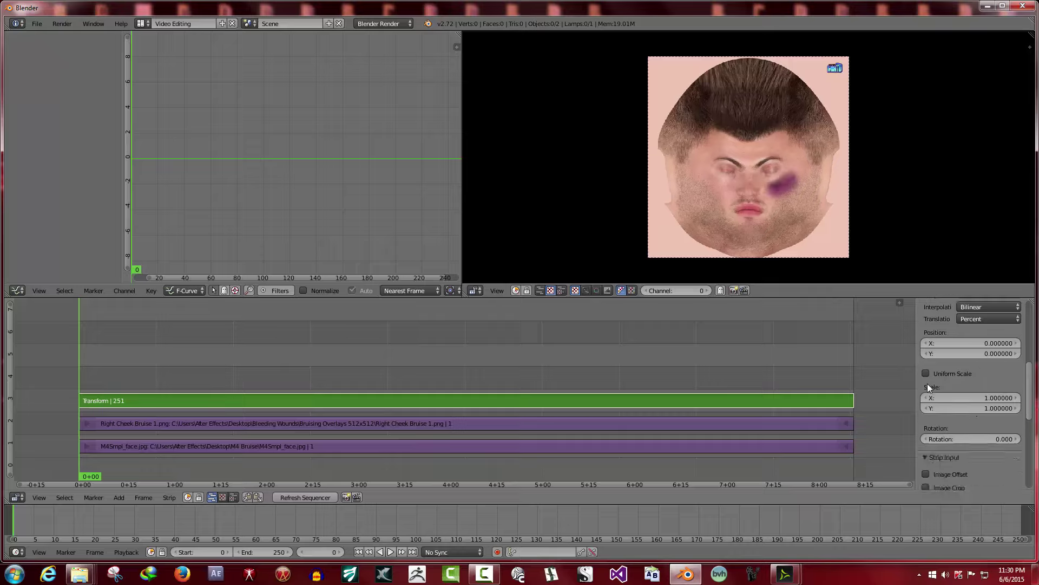
left_click(926, 373)
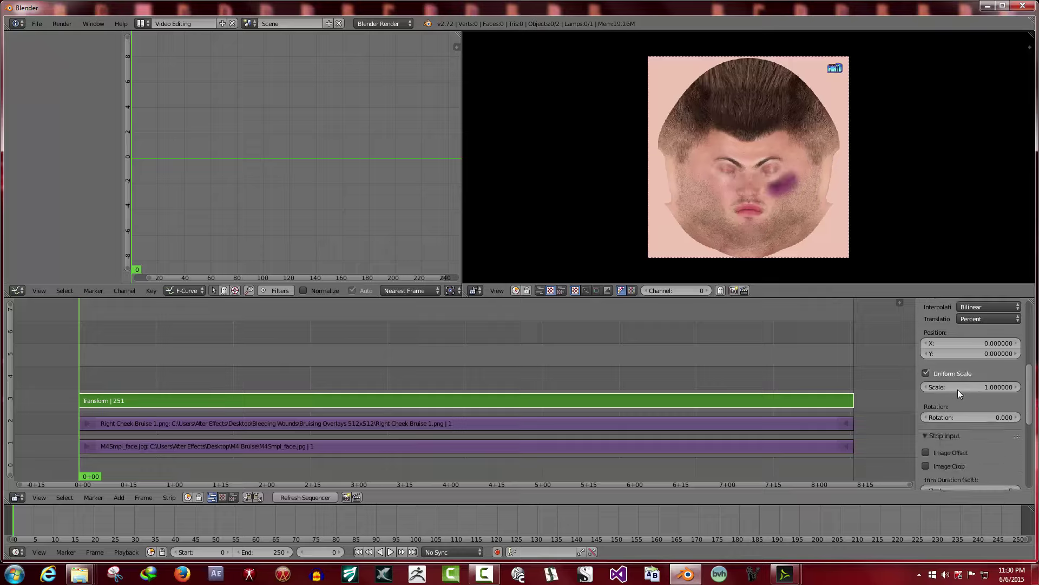
left_click_drag(996, 389, 1001, 434)
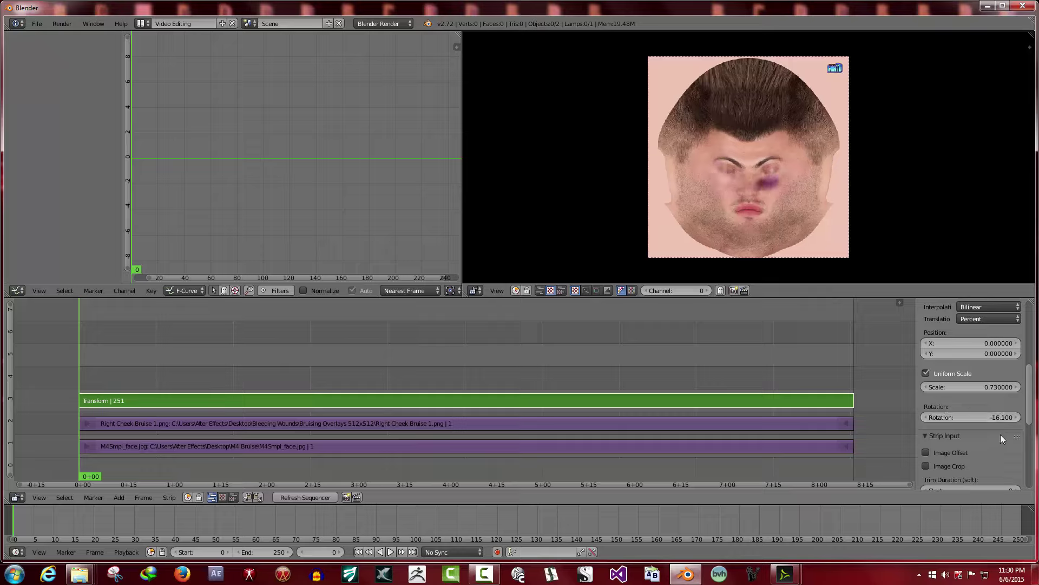
Move the bruise just below the eye by setting the Transform strip's position to X 2.97 and Y 1.95
scroll(1001, 434, "down", 2)
scroll(1000, 434, "down", 2)
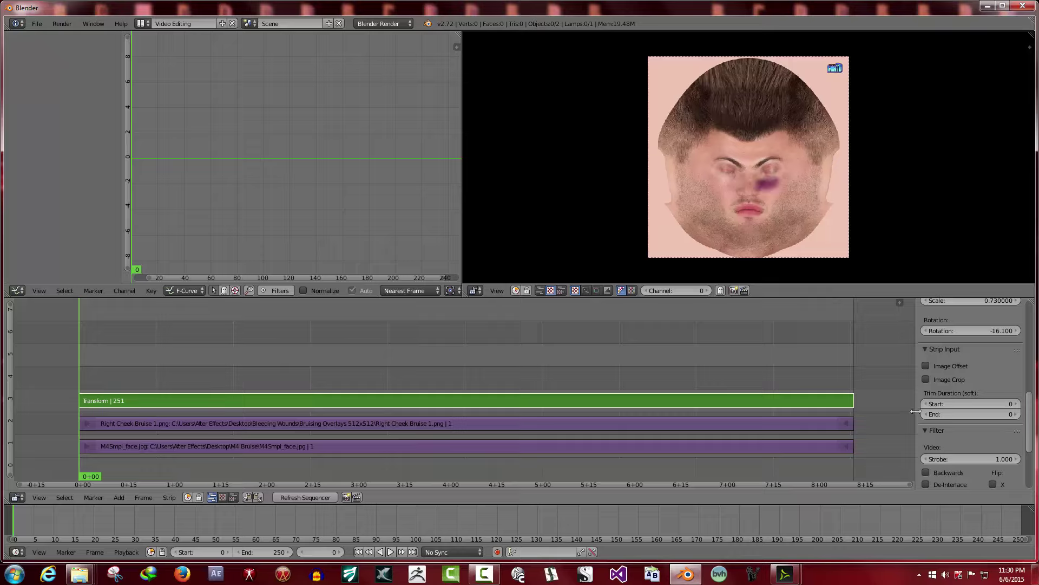
scroll(963, 417, "down", 5)
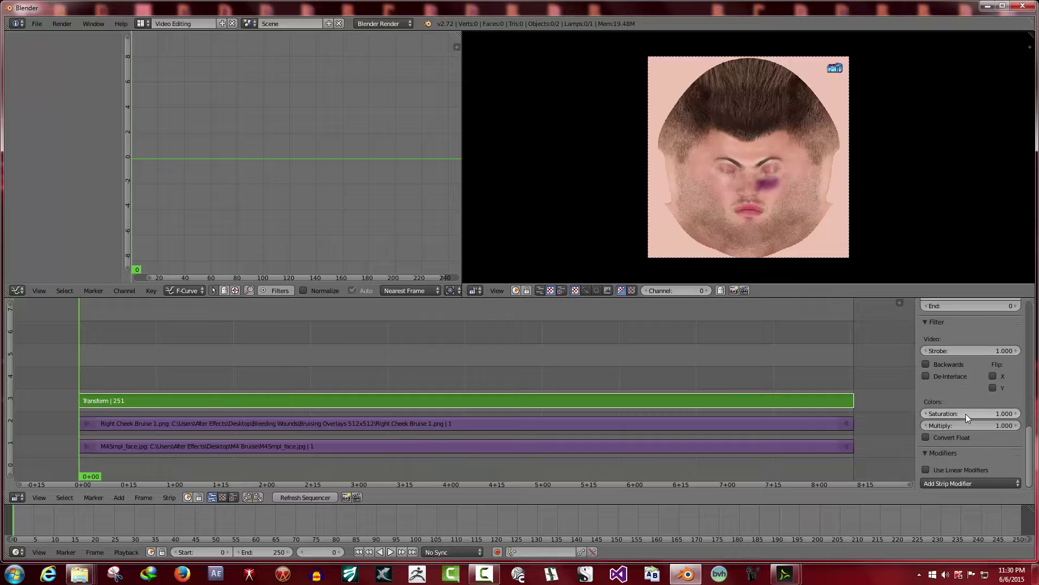
scroll(966, 413, "up", 9)
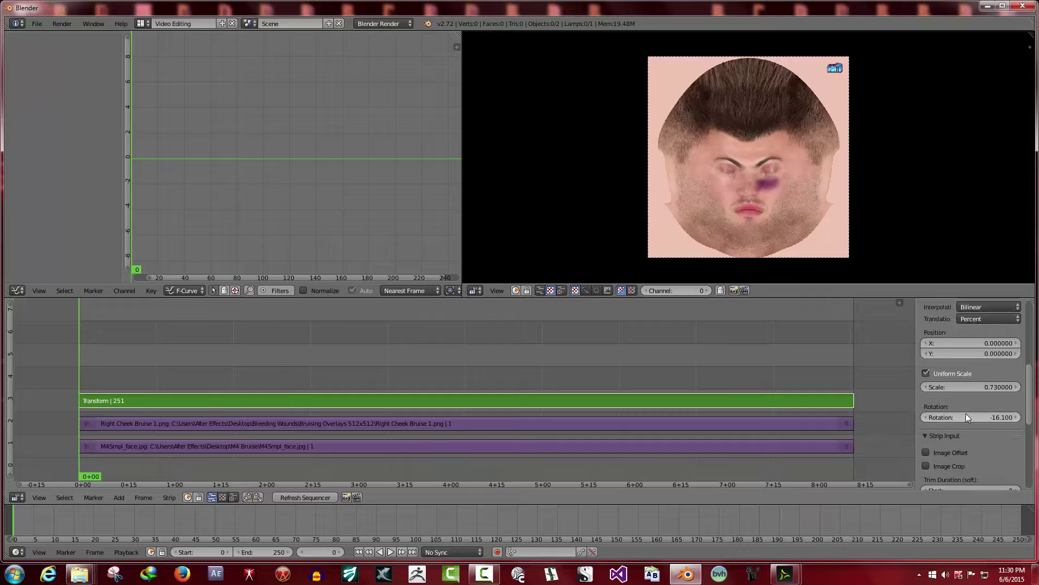
scroll(966, 414, "up", 2)
mouse_move(993, 388)
left_mouse_down()
mouse_move(974, 387)
mouse_move(1017, 388)
mouse_move(986, 398)
left_mouse_up()
left_click(985, 398)
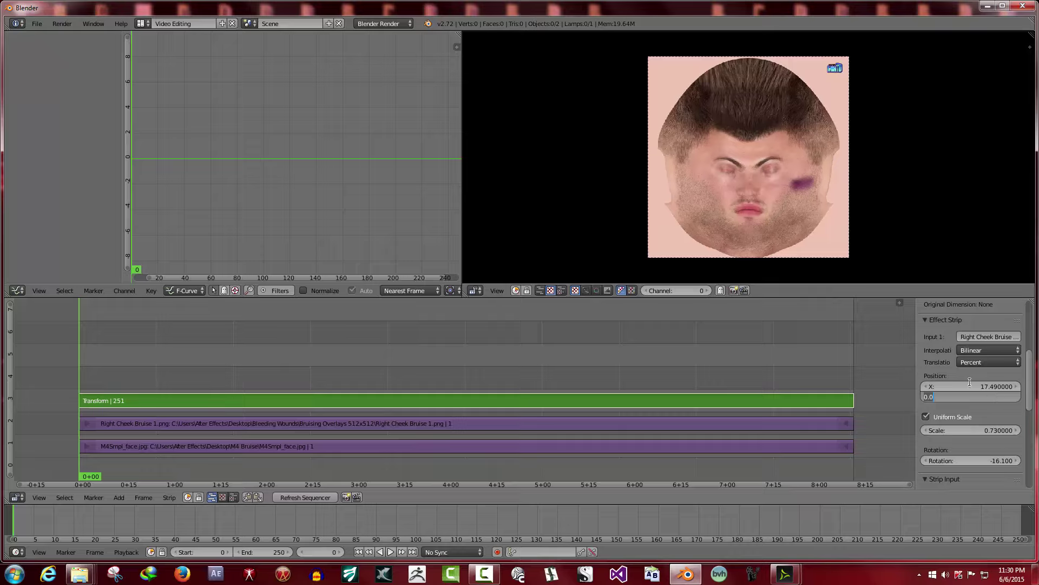
type("-9.78")
key("Return")
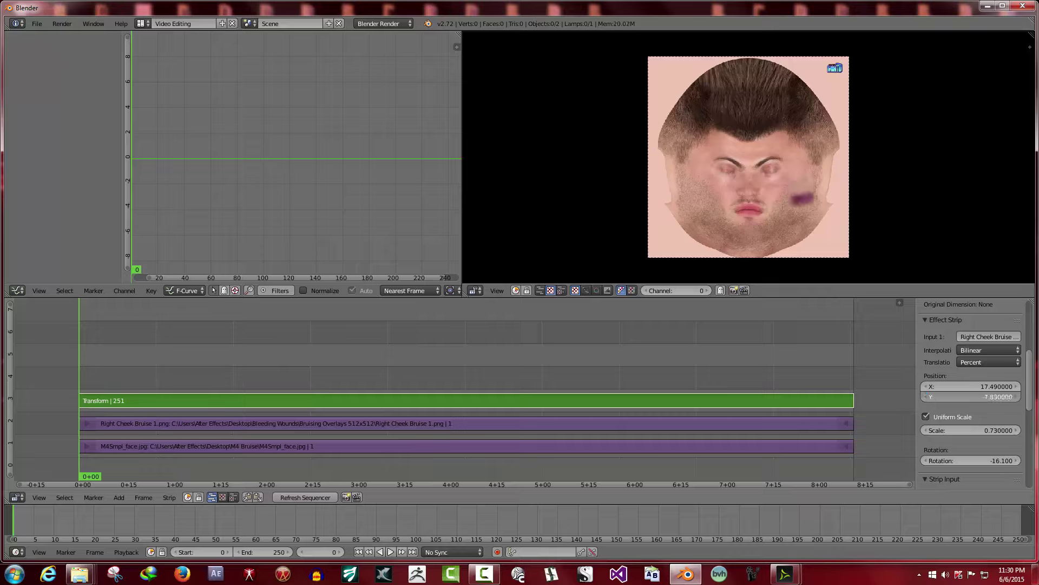
left_click_drag(985, 398, 1028, 391)
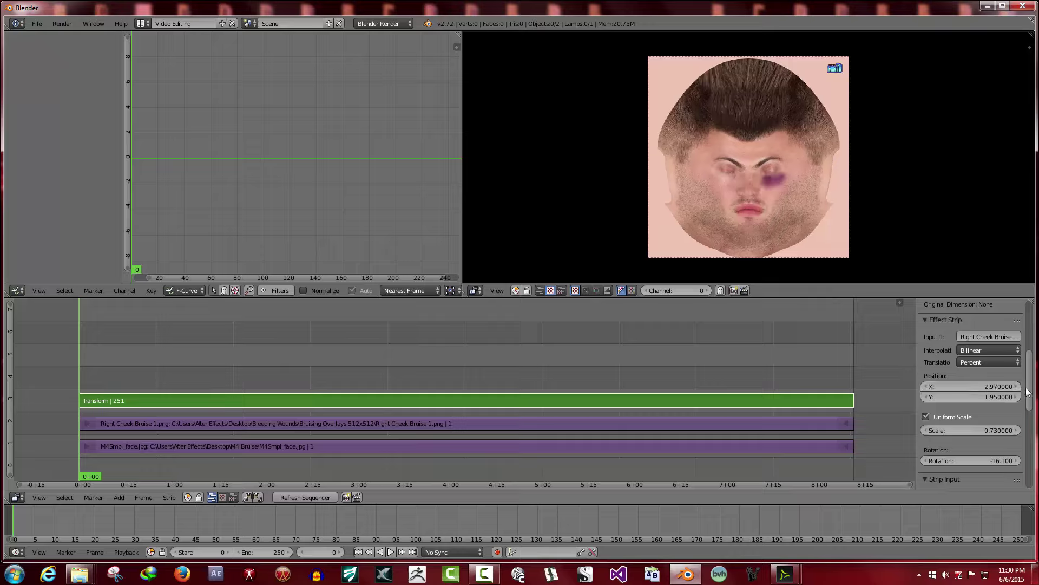
Set the Transform strip's uniform scale to 0.76
left_click_drag(999, 433, 1001, 434)
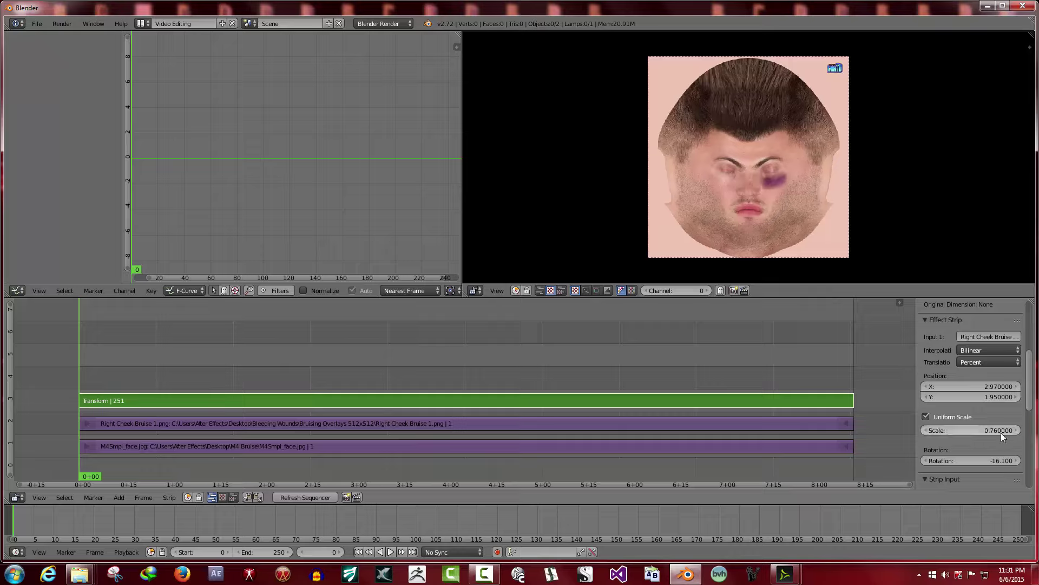
left_click(1002, 460)
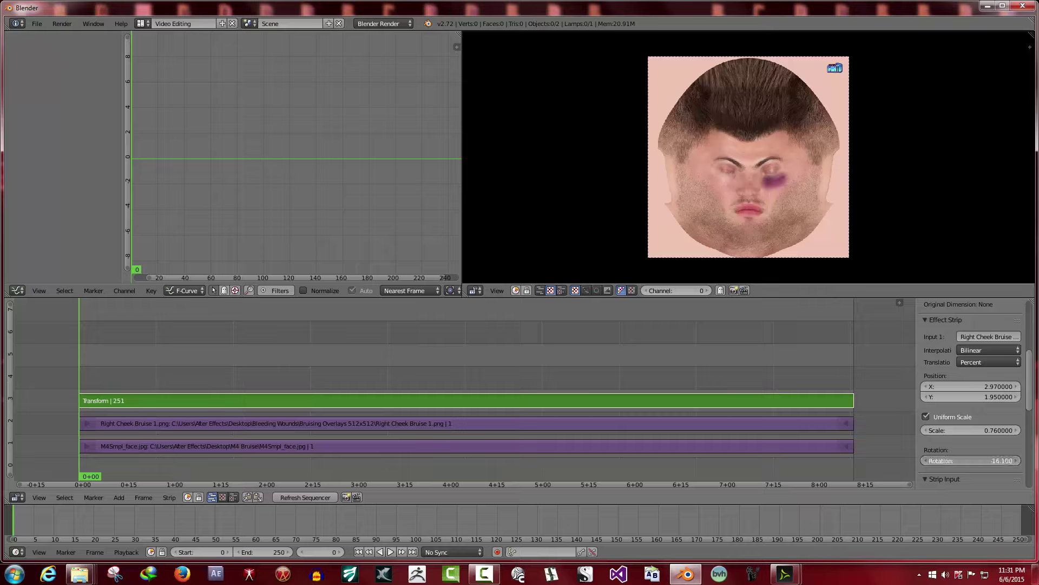
left_click(980, 444)
Try a Curves modifier on the Transform strip by bending its combined curve, and remove the modifier
scroll(1005, 431, "down", 5)
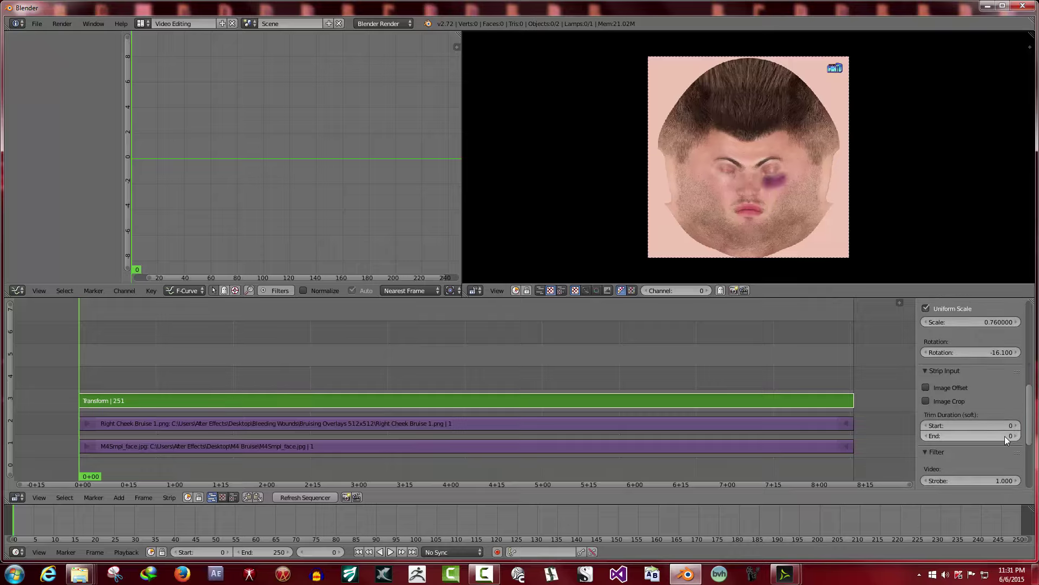
scroll(1005, 437, "down", 6)
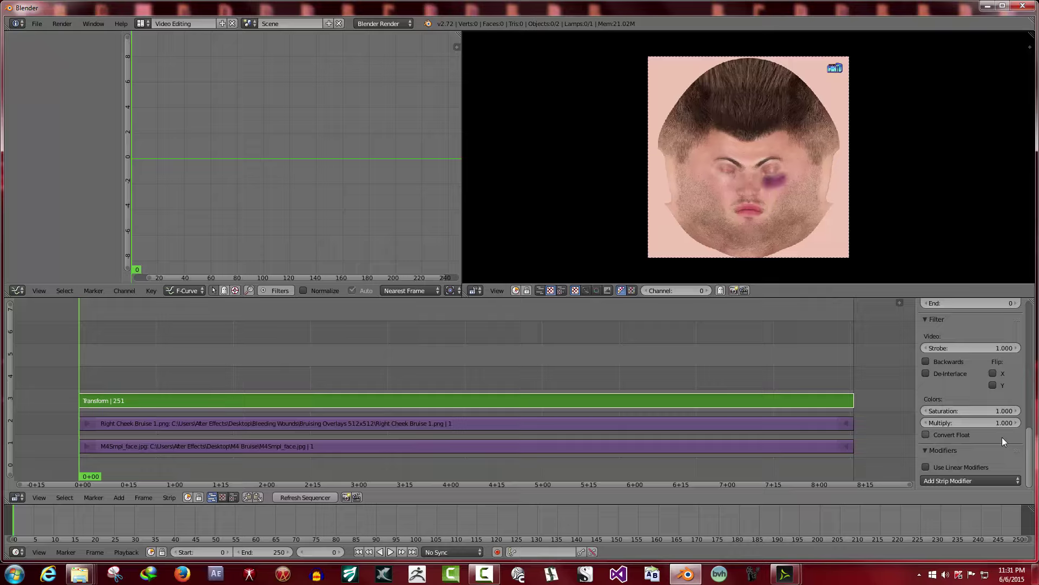
left_click(975, 481)
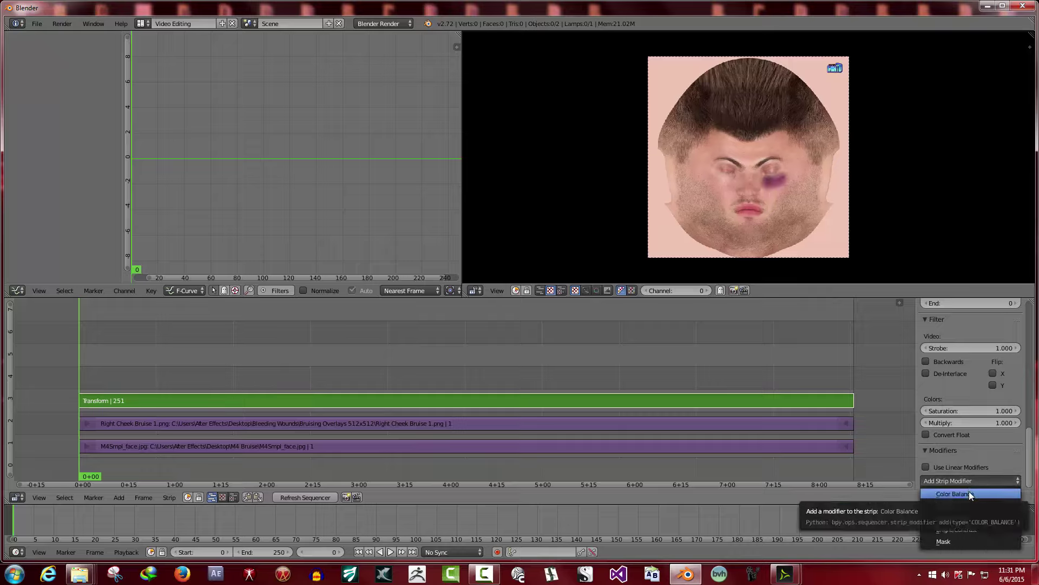
left_click(968, 505)
left_click(974, 480)
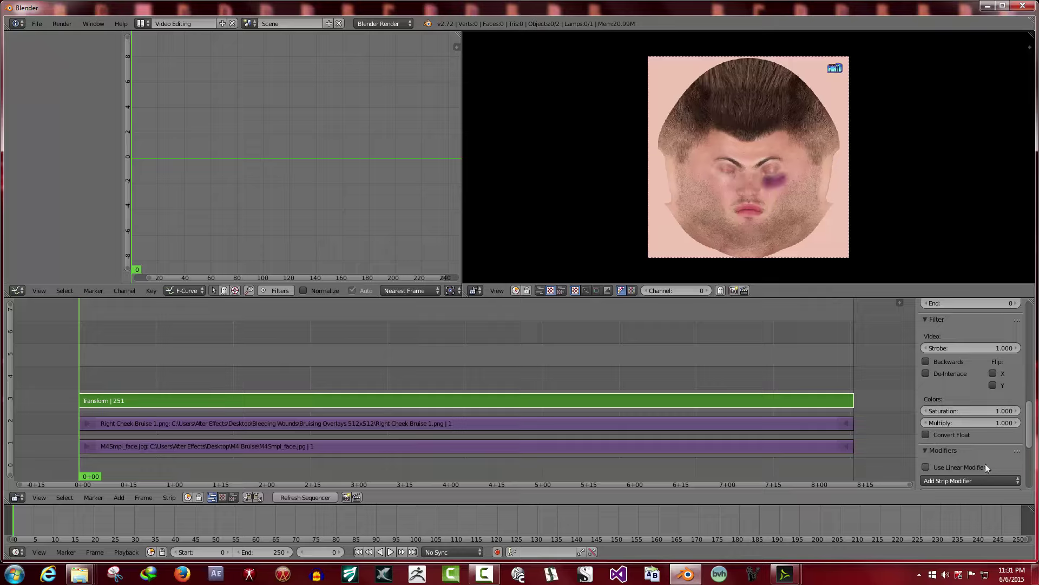
left_click(969, 461)
scroll(969, 461, "down", 7)
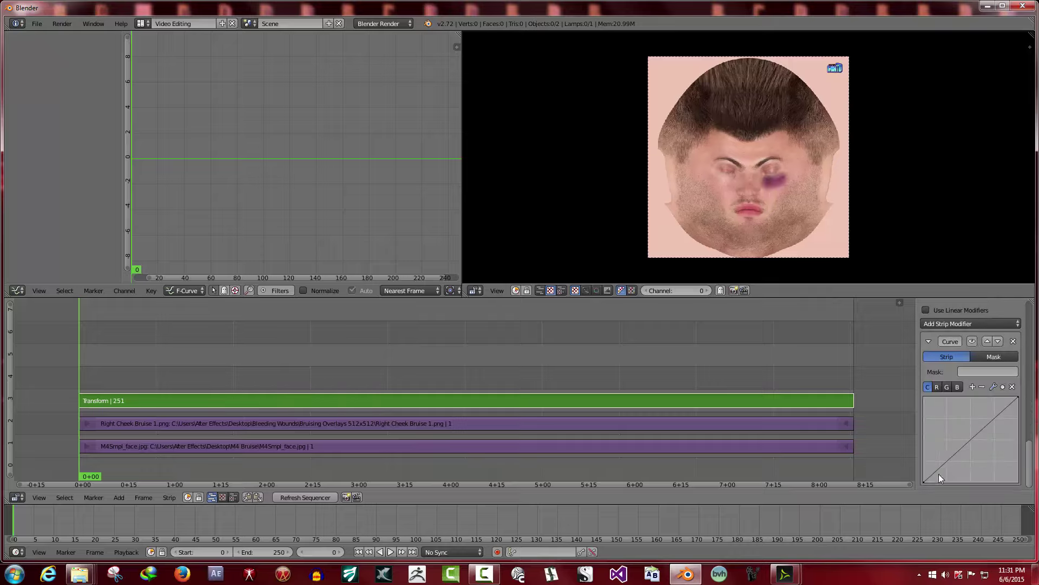
left_click_drag(925, 481, 982, 433)
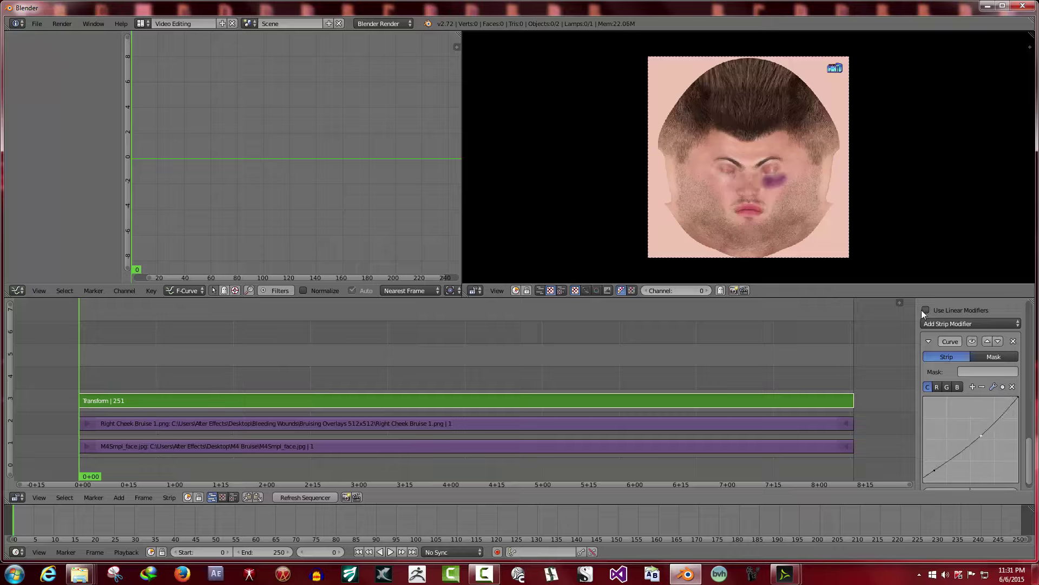
left_click(1014, 342)
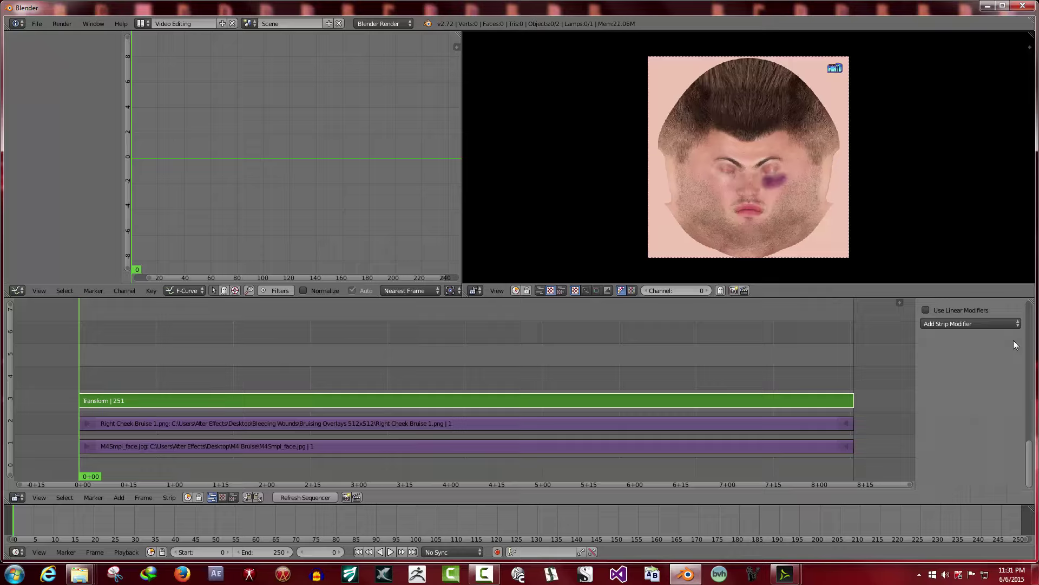
Try a Color Balance modifier on the Transform strip by shifting its Lift colour, and remove the modifier
left_click(963, 323)
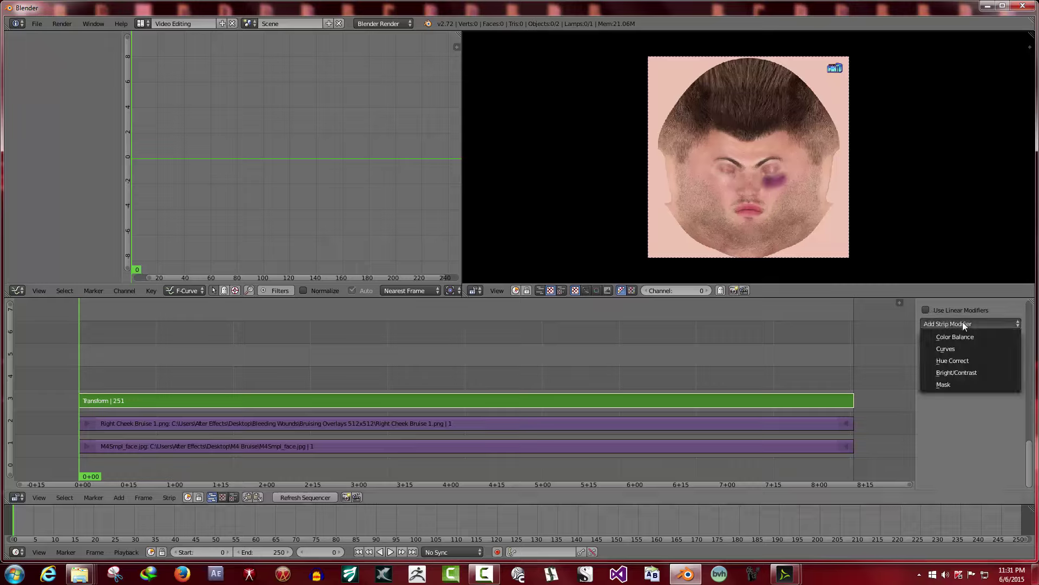
left_click(957, 335)
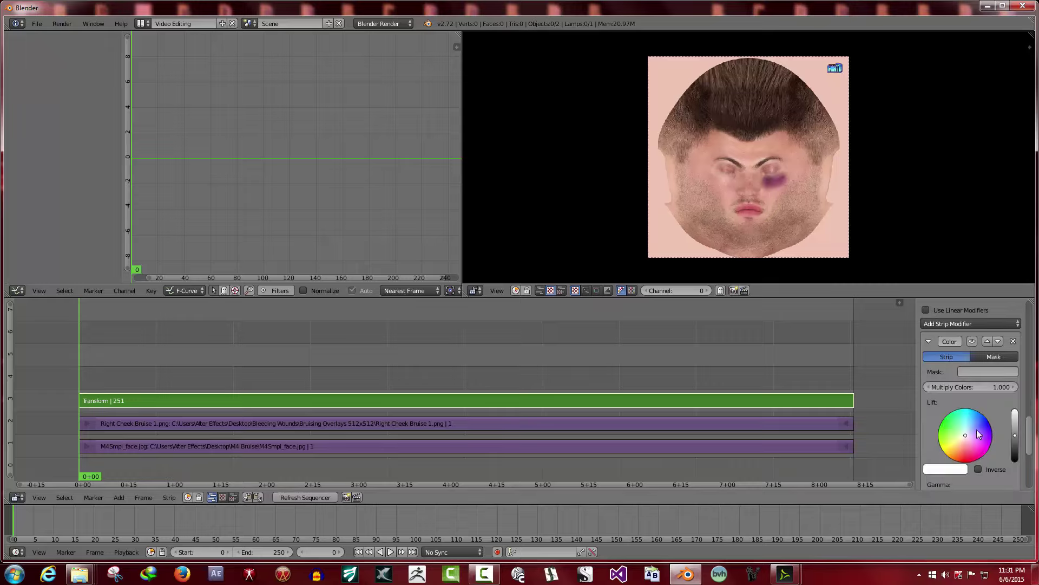
mouse_move(967, 437)
left_mouse_down()
mouse_move(973, 422)
mouse_move(960, 443)
mouse_move(949, 439)
mouse_move(965, 459)
mouse_move(941, 424)
mouse_move(989, 427)
mouse_move(984, 451)
mouse_move(960, 461)
mouse_move(962, 435)
left_mouse_up()
left_click(1014, 341)
Try a Bright/Contrast modifier on the Transform strip by changing its brightness, and remove the modifier
left_click(989, 325)
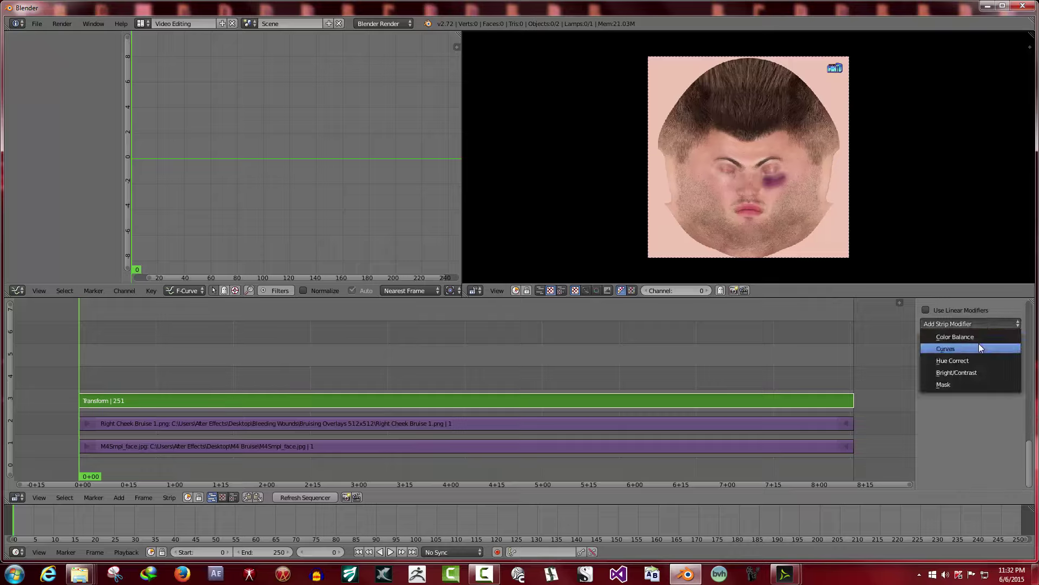
left_click(979, 374)
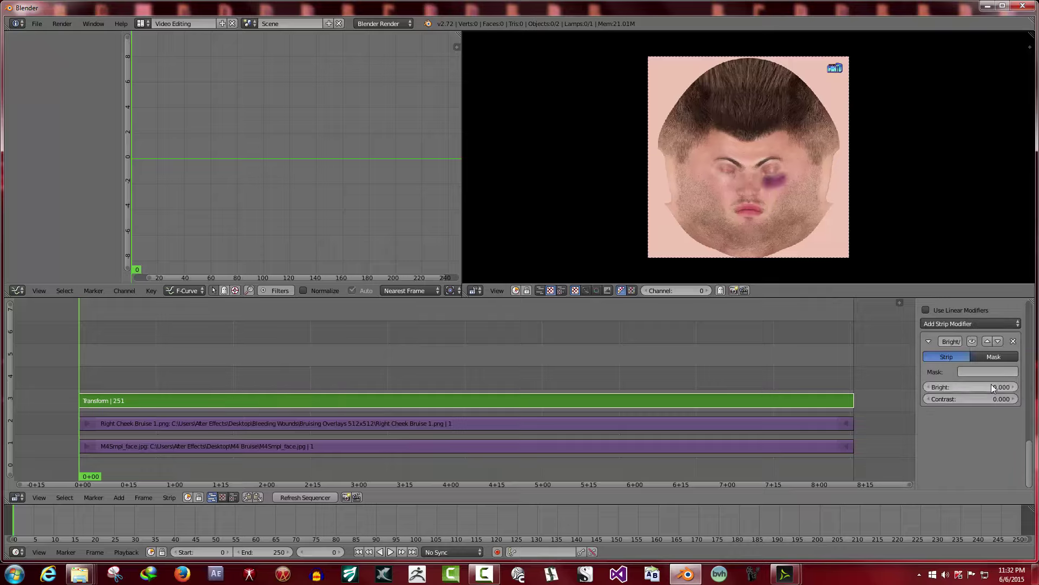
mouse_move(992, 384)
left_mouse_down()
mouse_move(980, 385)
mouse_move(999, 392)
left_mouse_up()
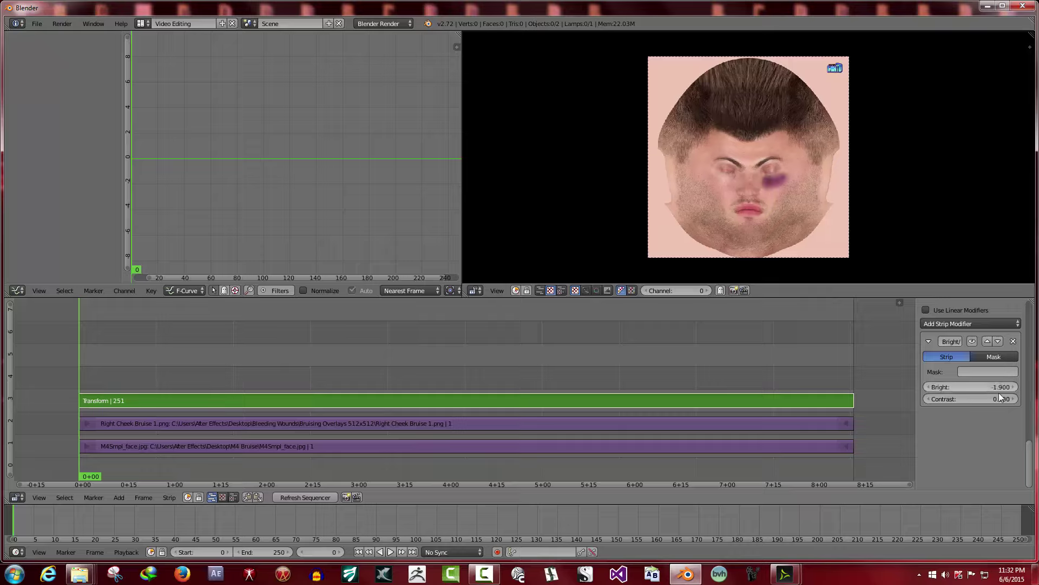
left_click_drag(1005, 351, 1001, 352)
left_click(1013, 341)
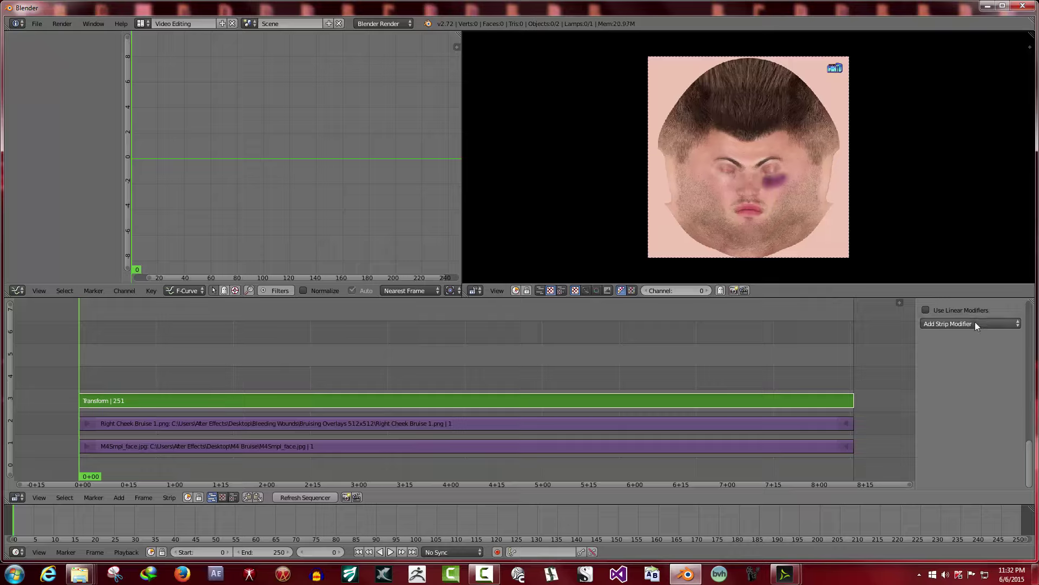
left_click(975, 321)
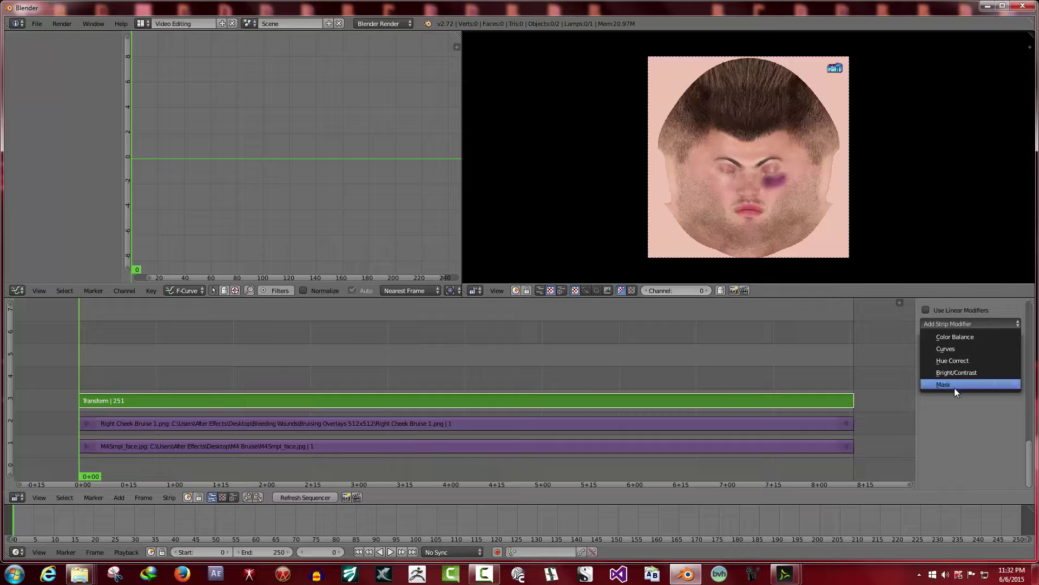
scroll(973, 385, "up", 1)
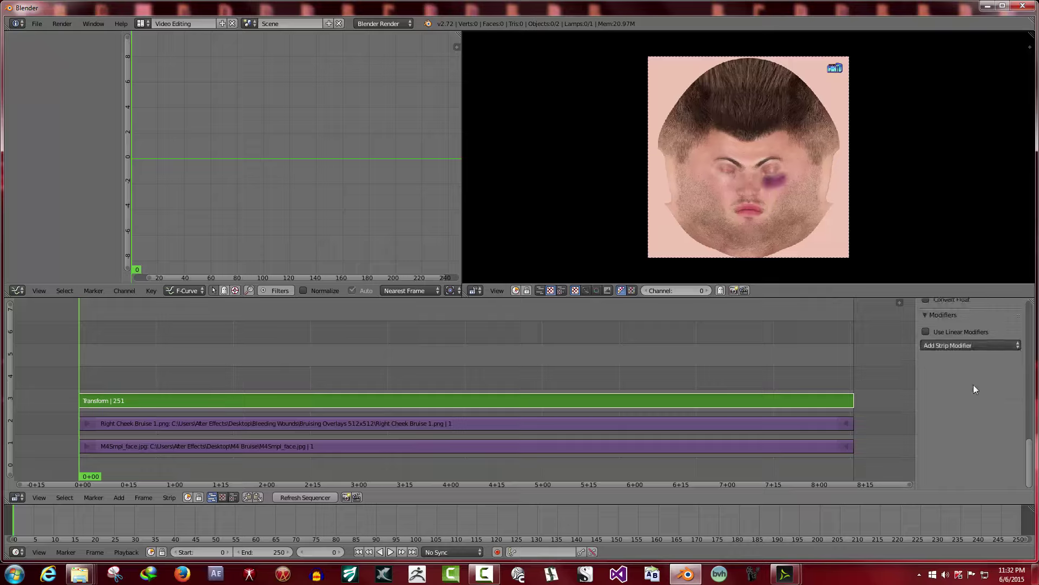
left_click_drag(1029, 465, 1029, 319)
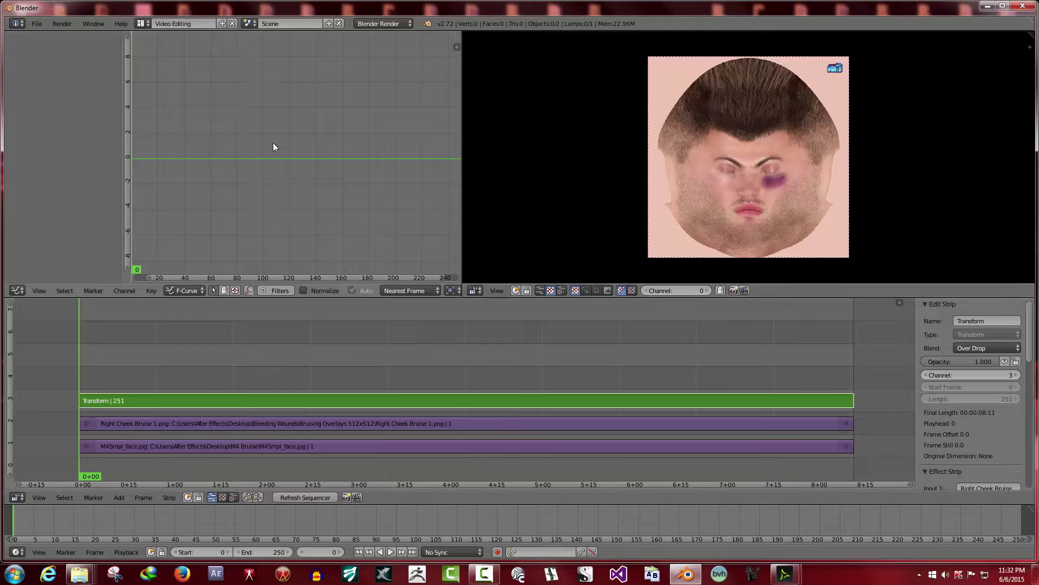
Render the composited face texture as a still image and fit the whole result in view
left_click(59, 25)
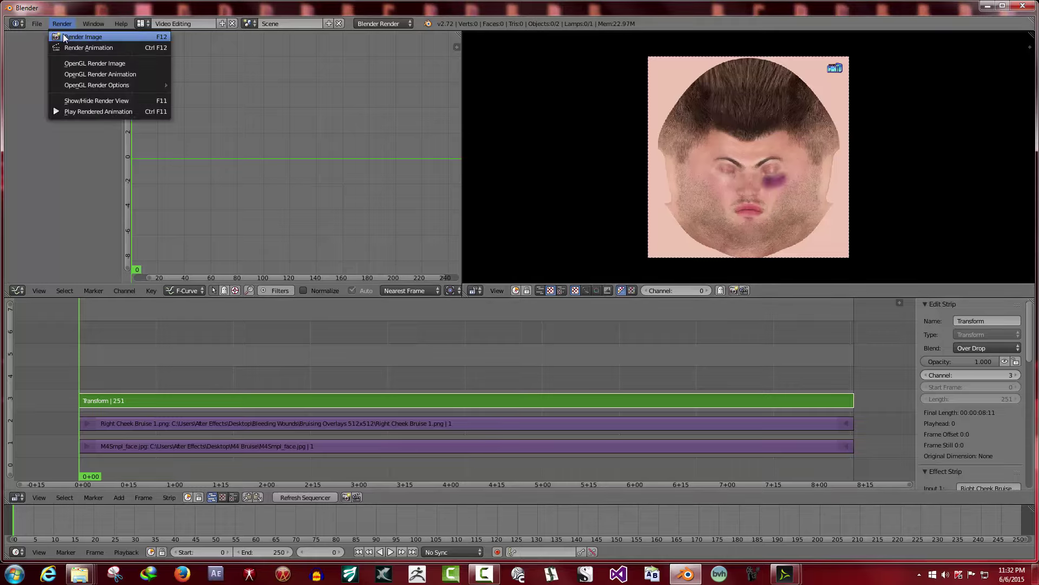
left_click(63, 34)
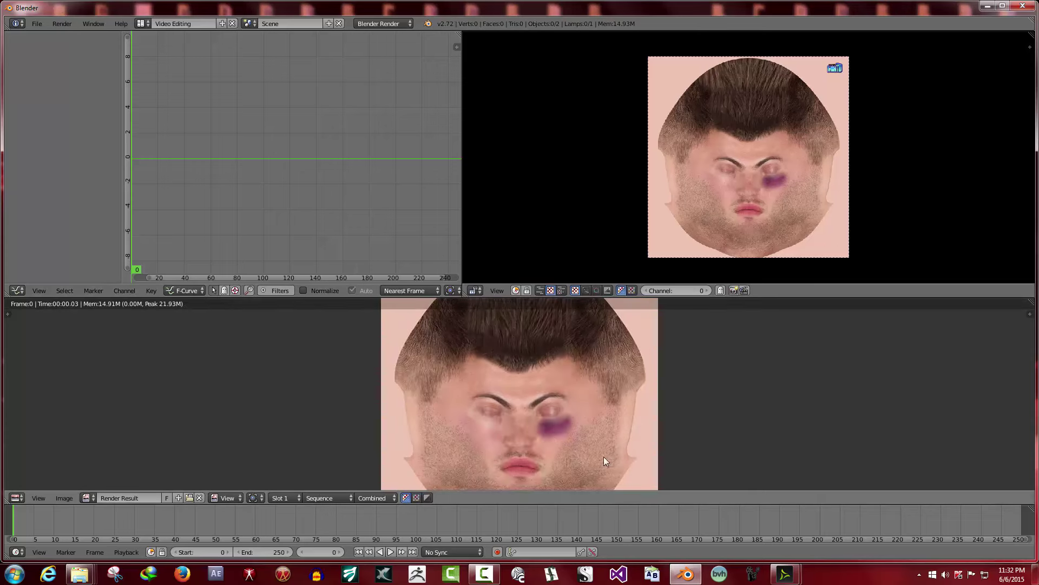
scroll(593, 410, "down", 2)
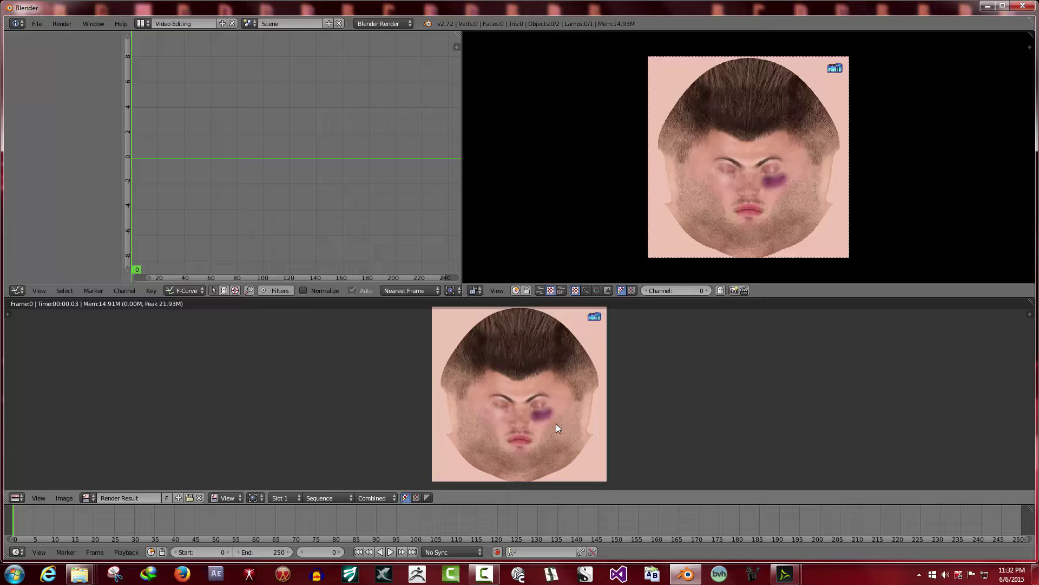
Save the rendered image as M4 Custom Bruise1.jpg in the M4 Bruise\Completed folder and return to the sequencer
left_click(68, 499)
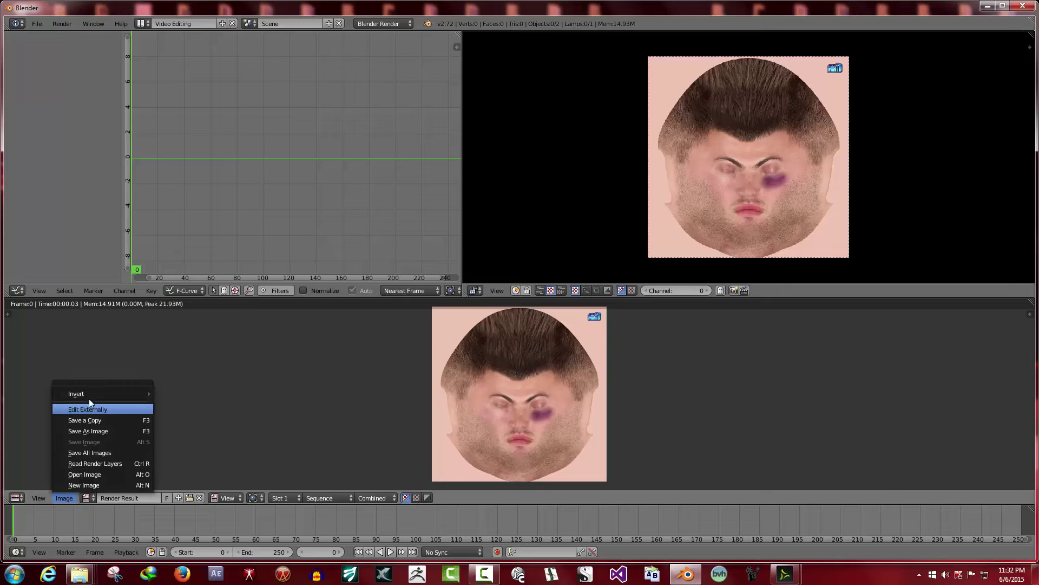
mouse_move(90, 401)
left_click(91, 431)
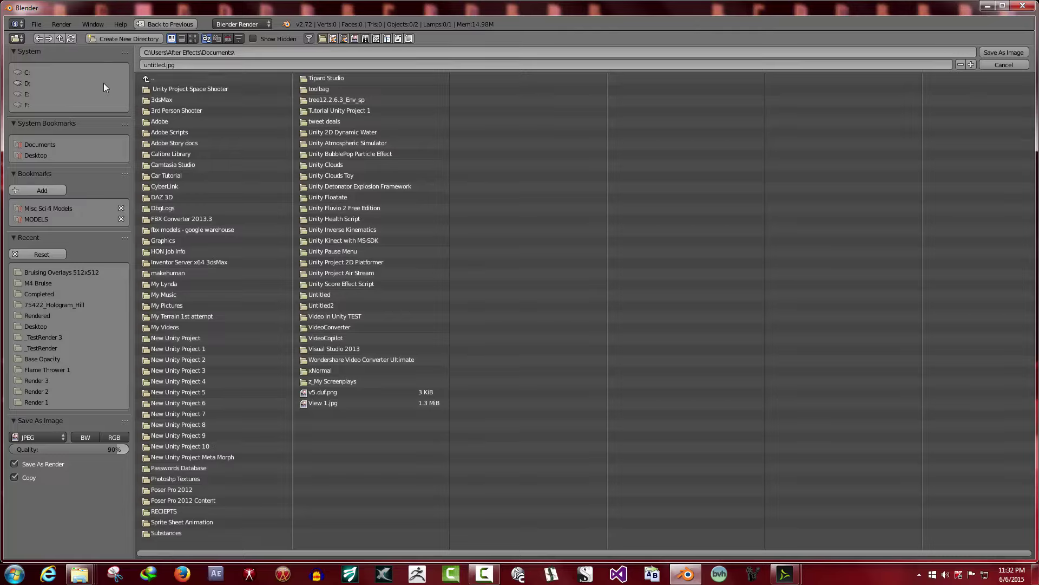
left_click(47, 284)
left_click(169, 91)
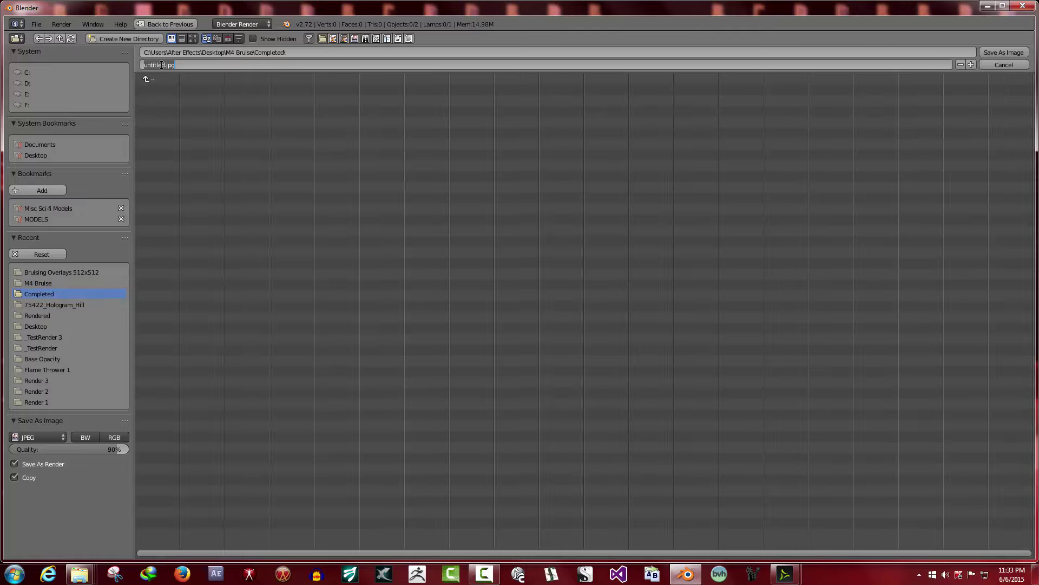
left_click_drag(165, 65, 125, 65)
type("M4_Custom Bruise1")
left_click(1004, 53)
left_click(1004, 52)
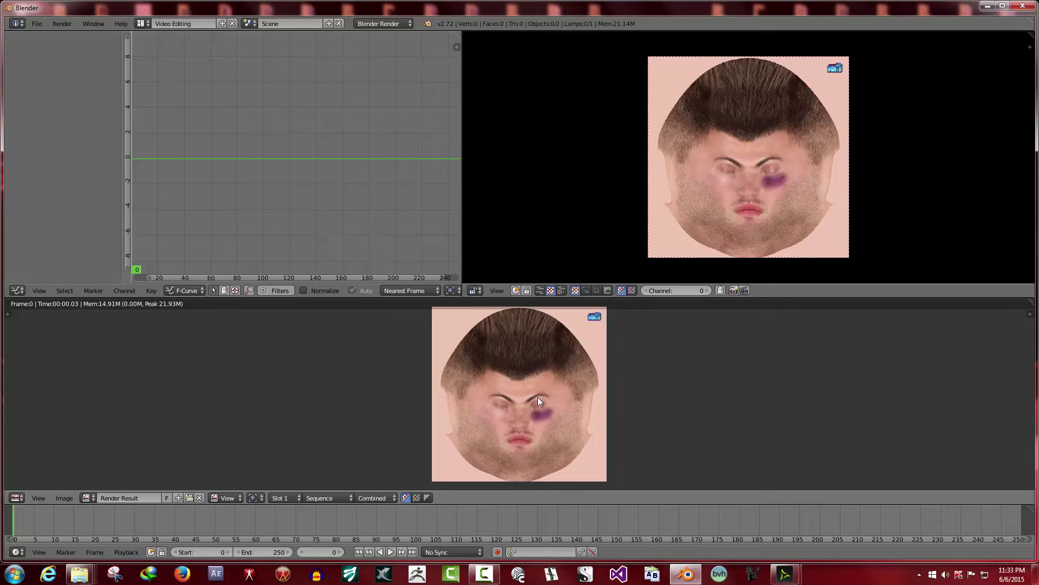
key("Escape")
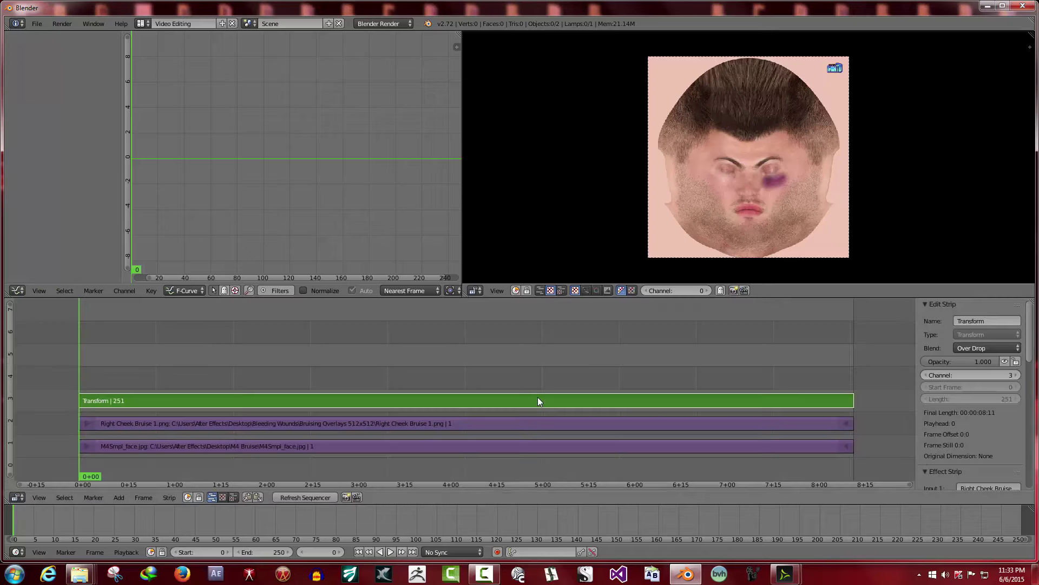
Minimize Blender, open the Completed folder inside M4 Bruise, and preview M4 Custom Bruise1.jpg
left_click(683, 575)
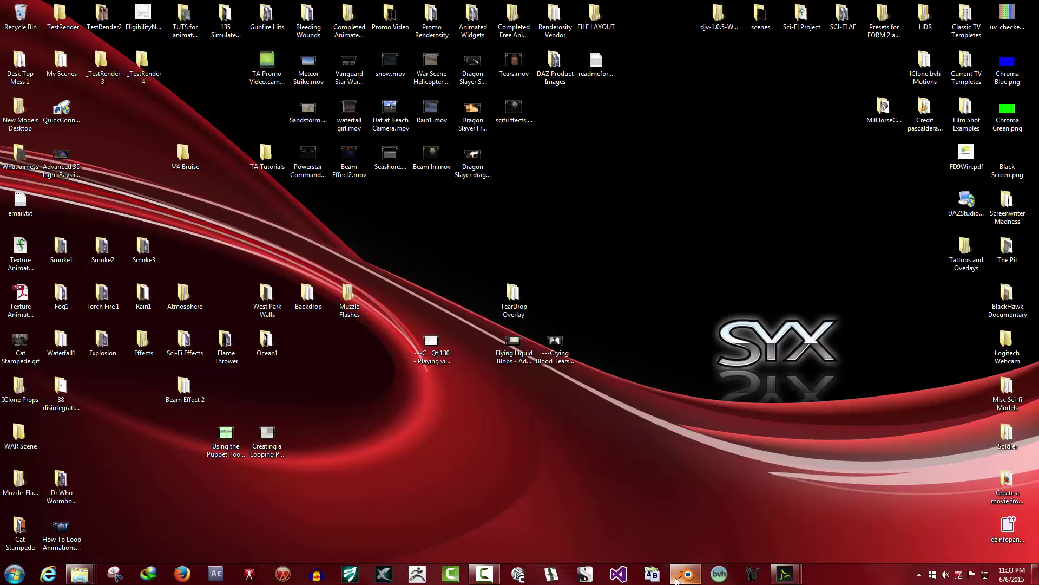
mouse_move(84, 580)
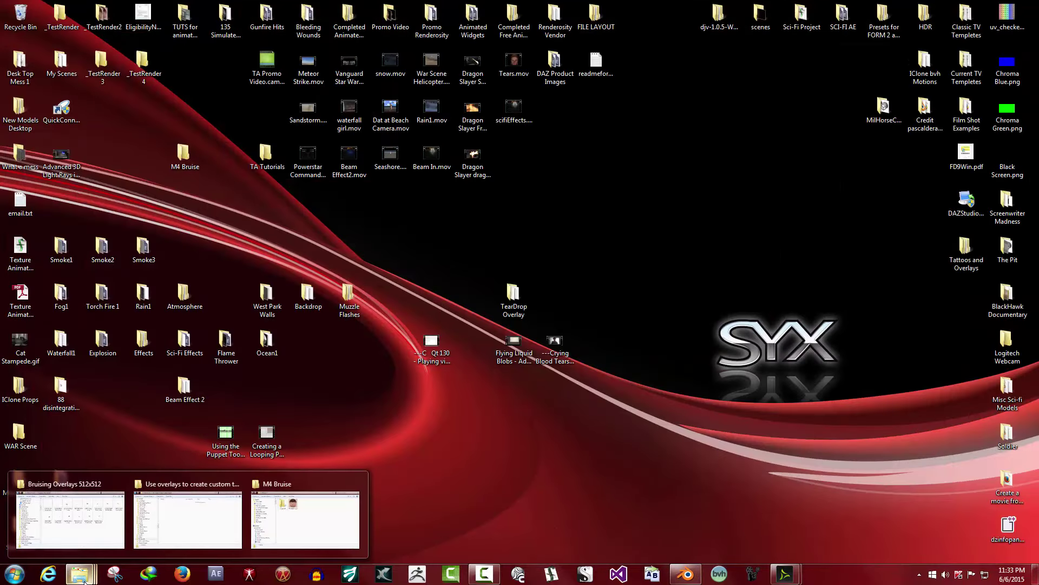
left_click(305, 533)
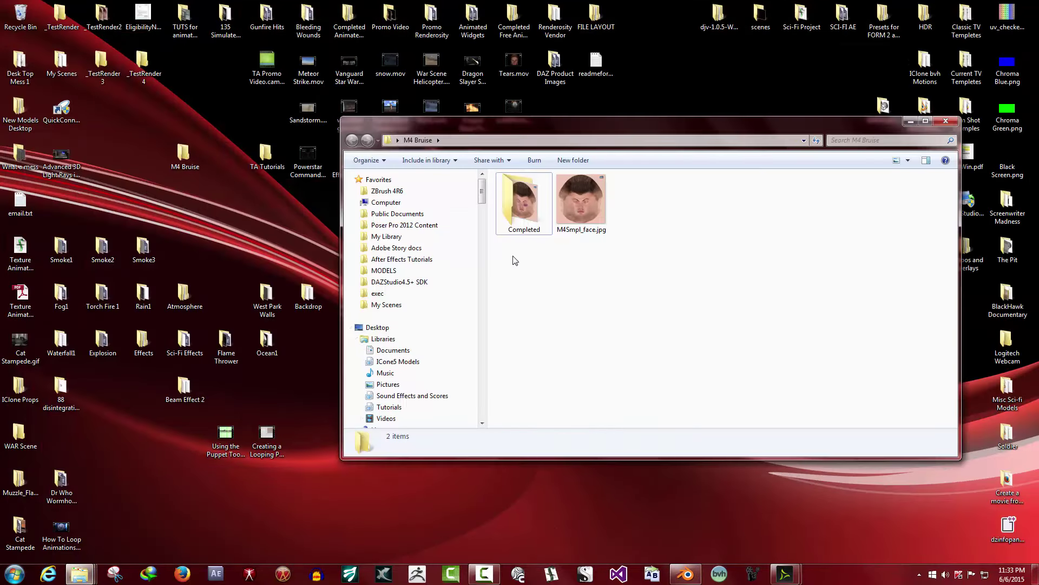
double_click(520, 205)
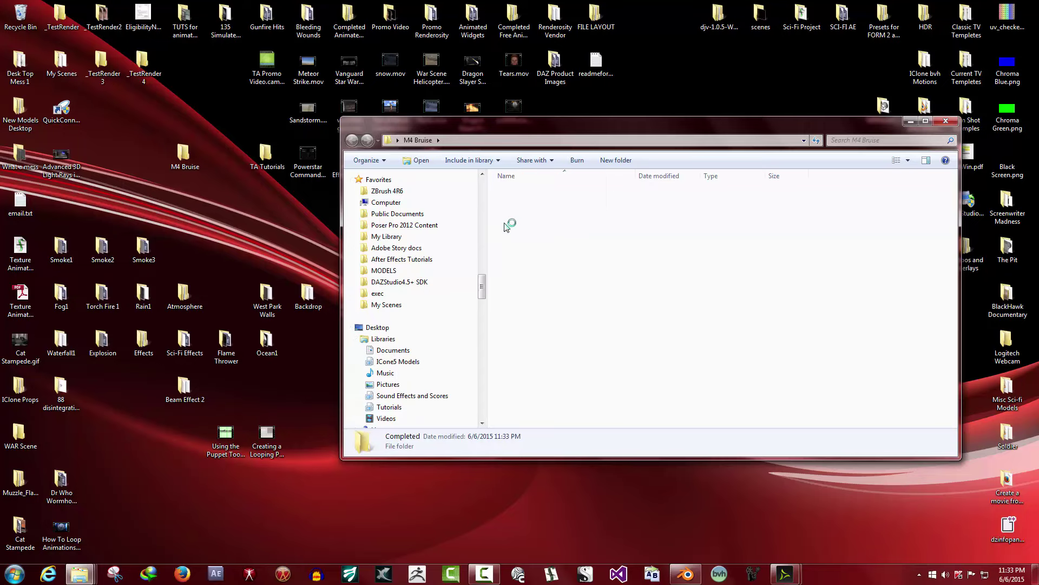
right_click(523, 208)
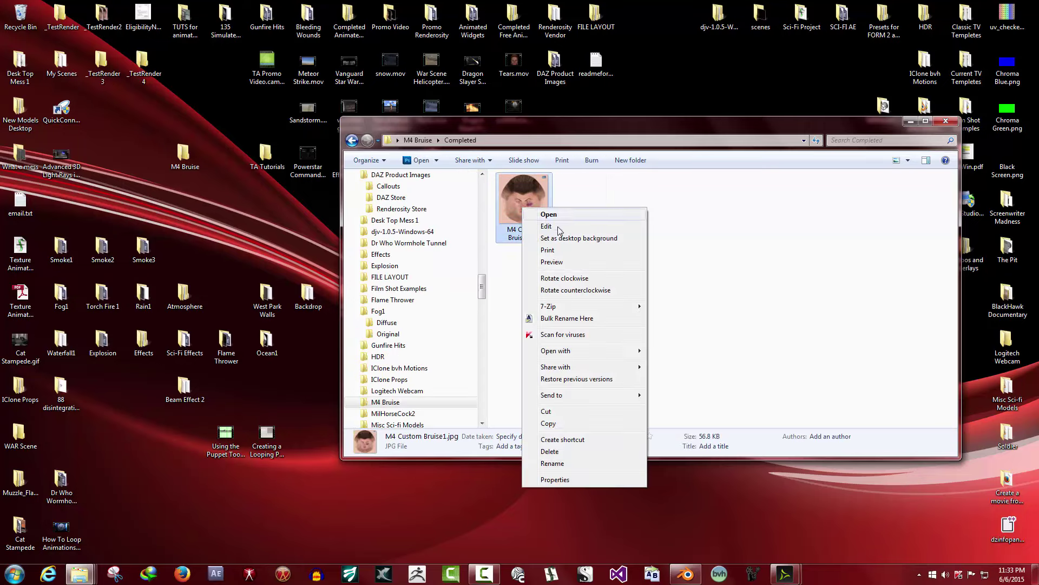
left_click(557, 262)
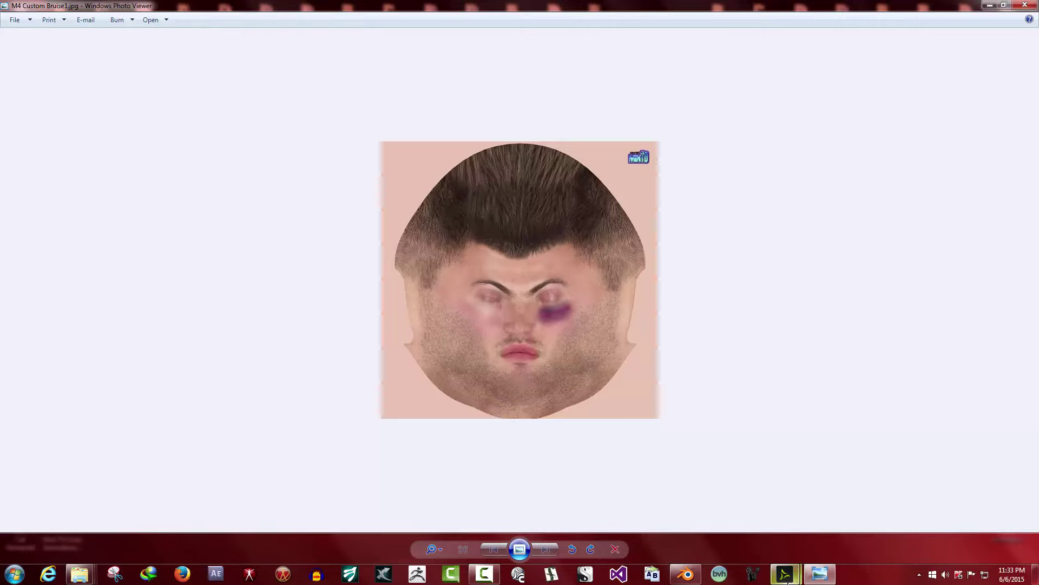
left_click(1036, 4)
Switch to the M4 Bleeding wounds scene in DAZ Studio and browse for a Diffuse Color image for Michael 4's 1_SkinFace surface
mouse_move(785, 575)
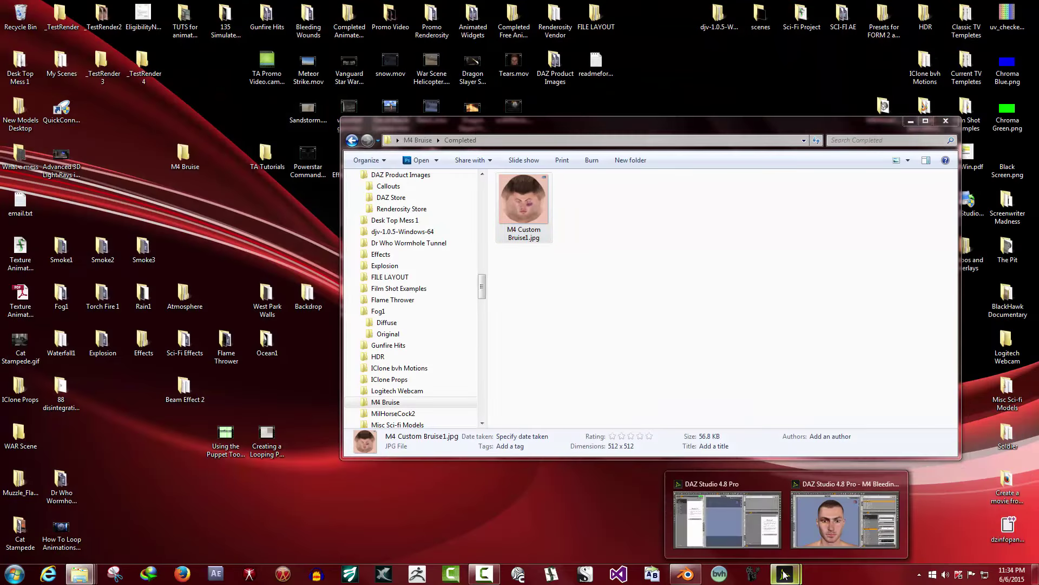
left_click(845, 533)
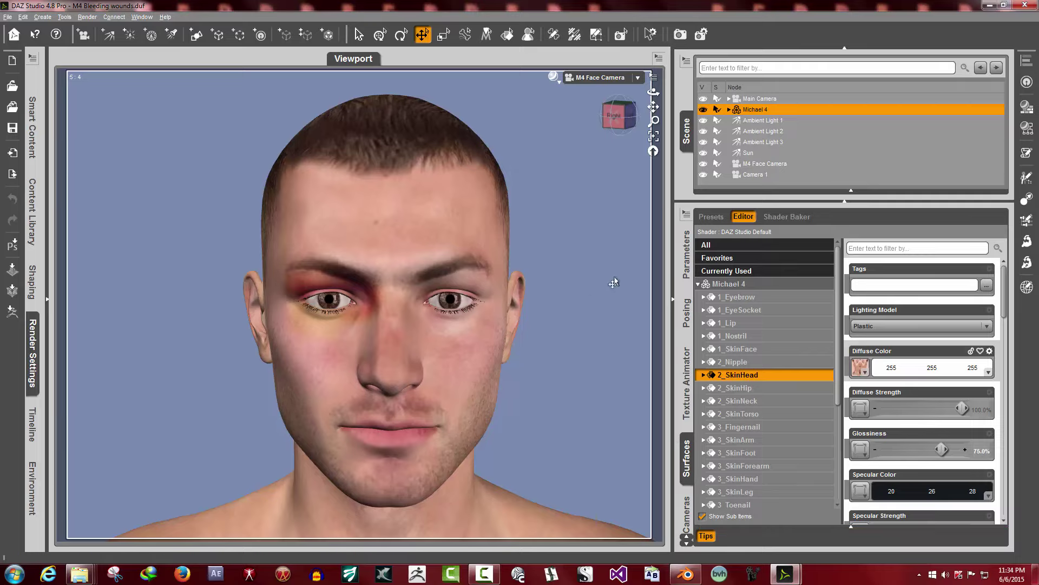
left_click(778, 350)
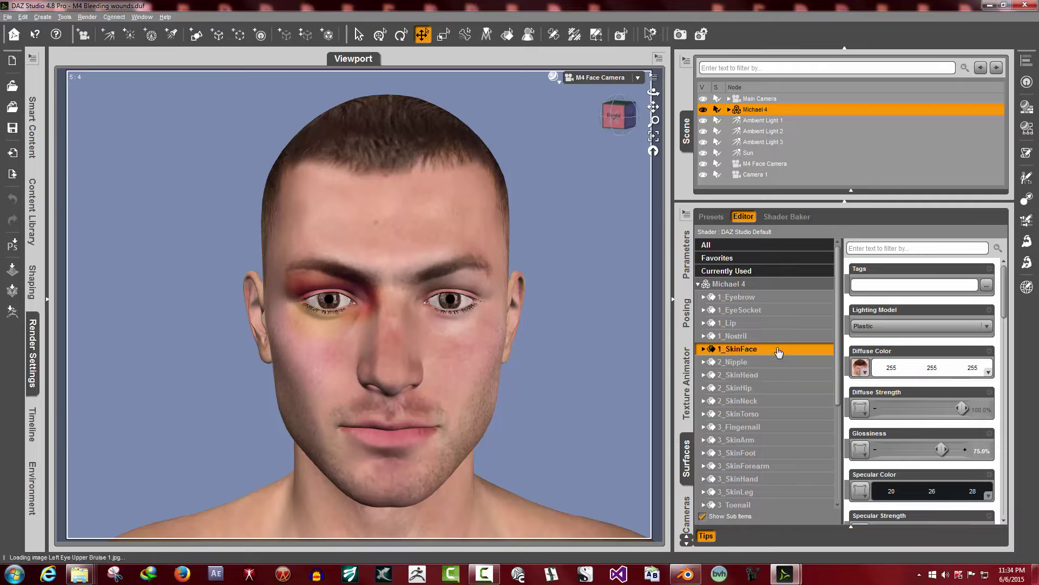
left_click(864, 370)
left_click(873, 305)
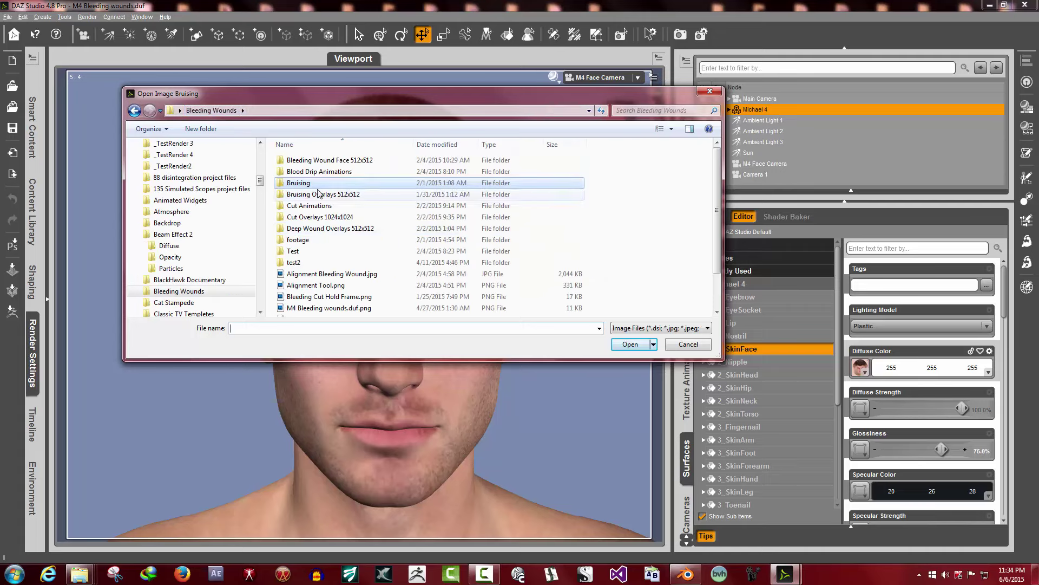
Load M4 Custom Bruise1.jpg from the M4 Bruise\Completed folder as the face's diffuse map
left_click_drag(260, 181, 263, 232)
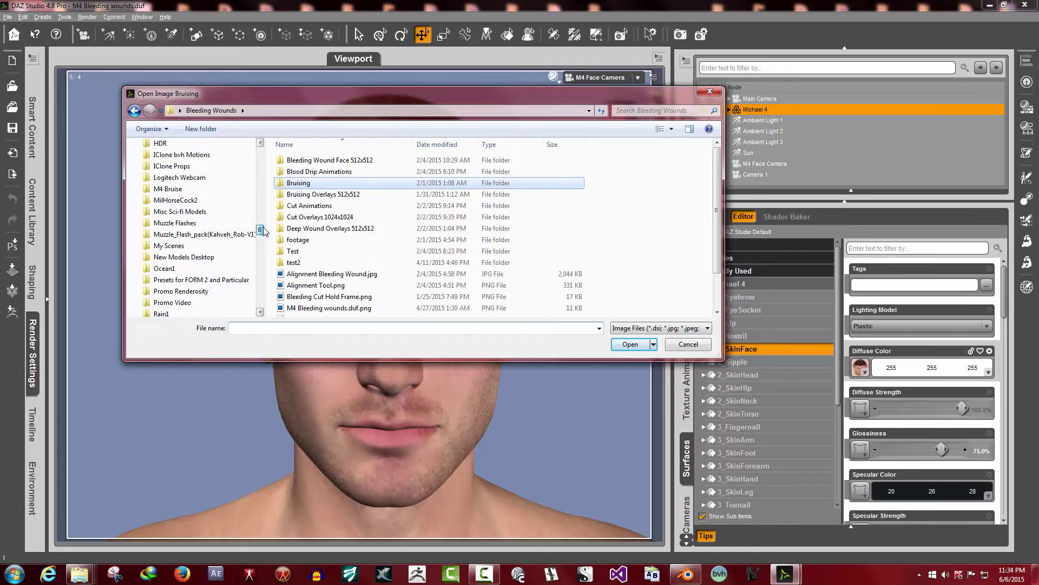
left_click(139, 190)
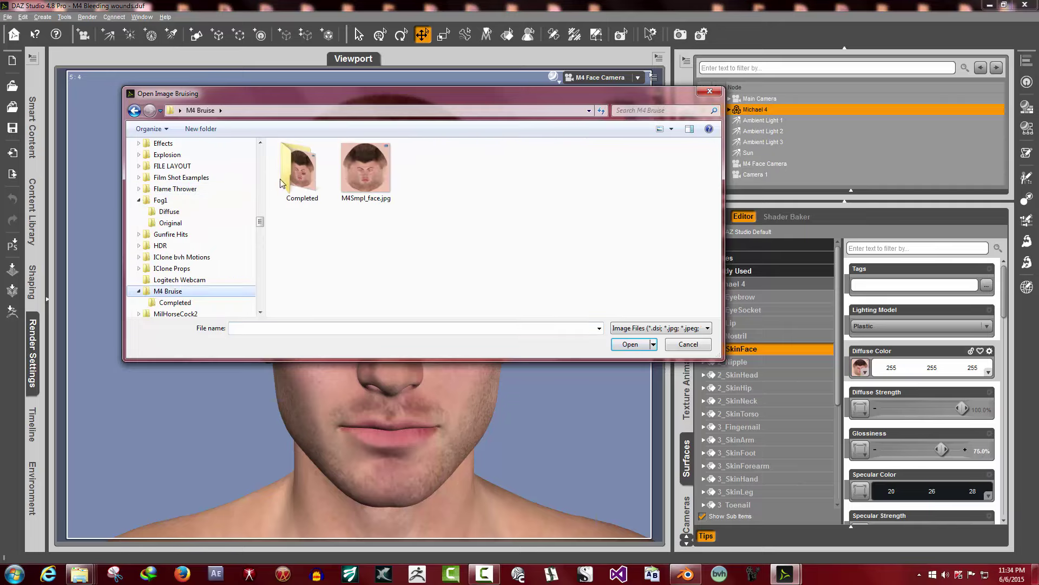
double_click(292, 181)
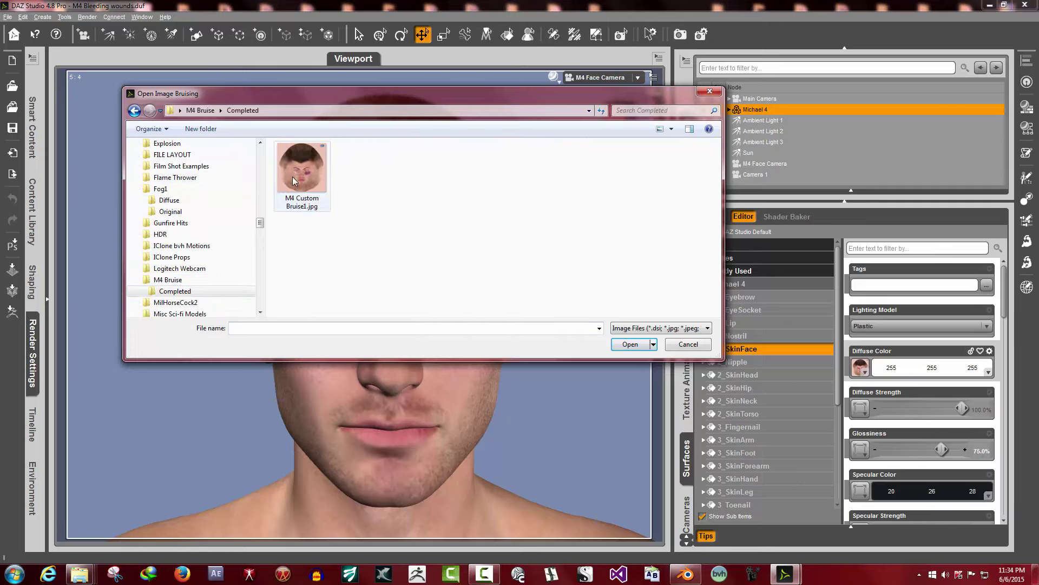
left_click(295, 178)
left_click(630, 343)
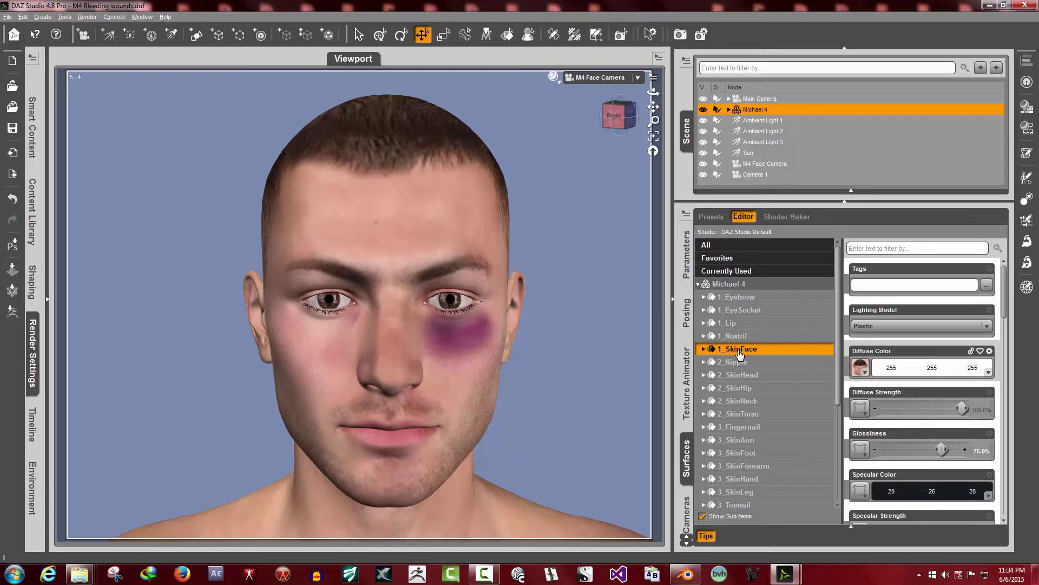
left_click(688, 575)
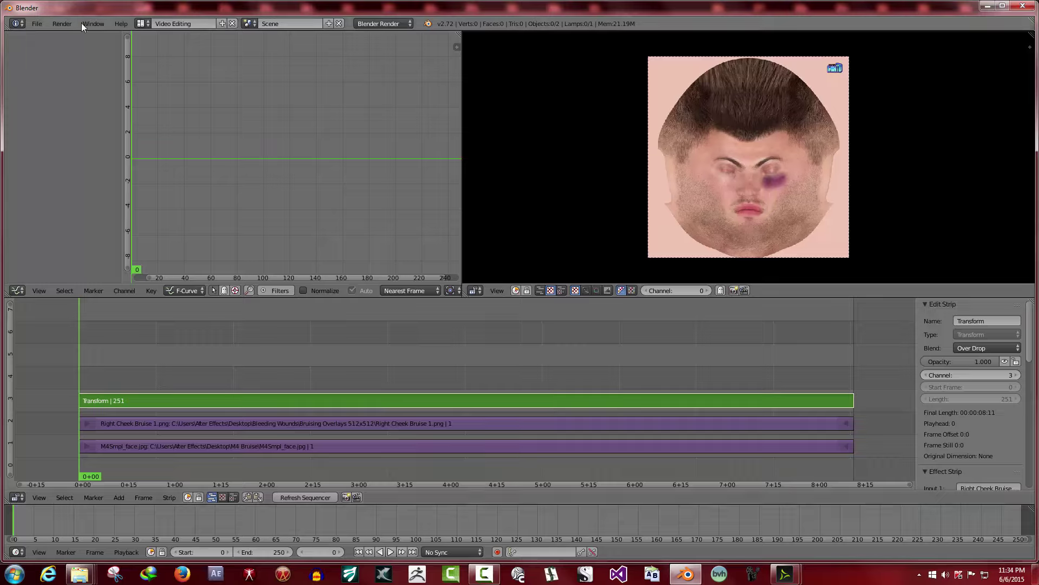
left_click(65, 25)
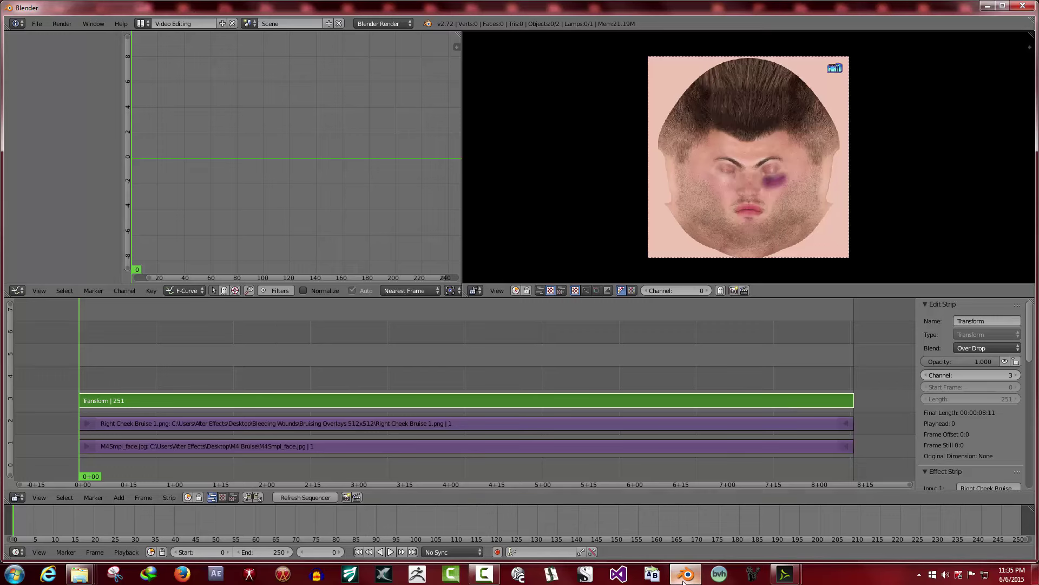
mouse_move(684, 581)
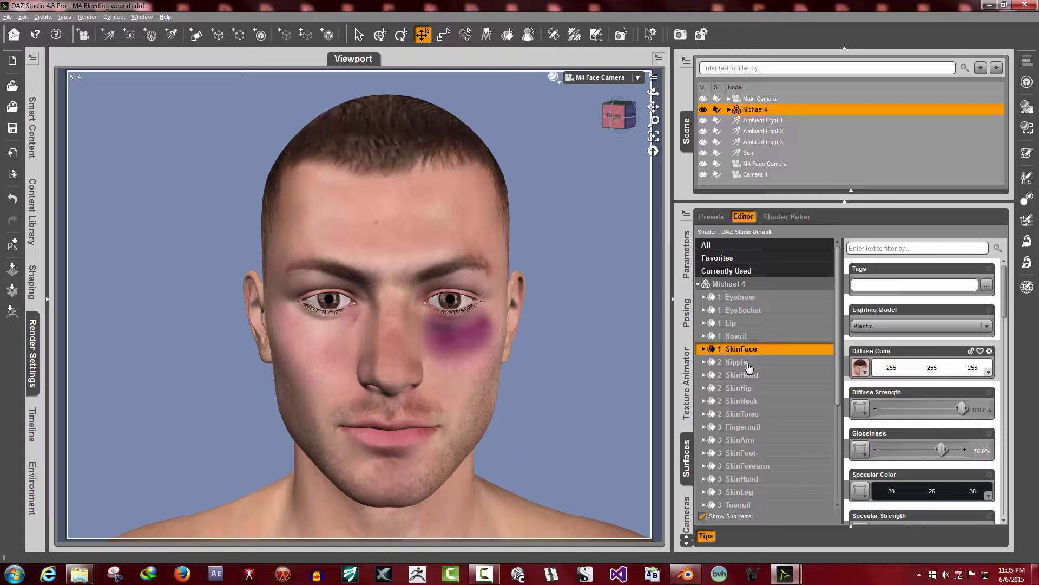
Look up the folder holding the 2_SkinTorso surface's Diffuse Color image, and cancel without choosing a file
left_click(769, 415)
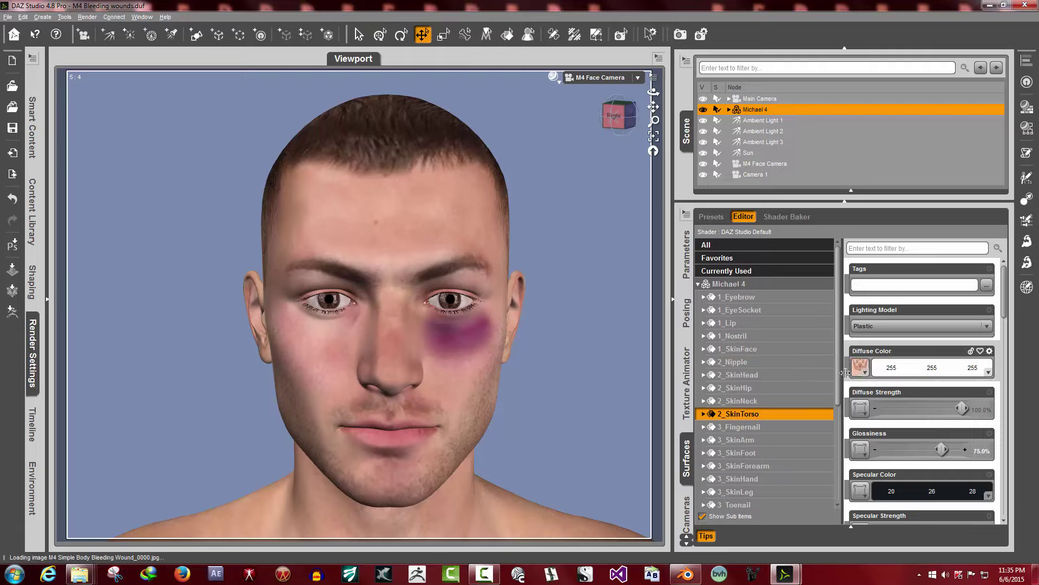
mouse_move(858, 379)
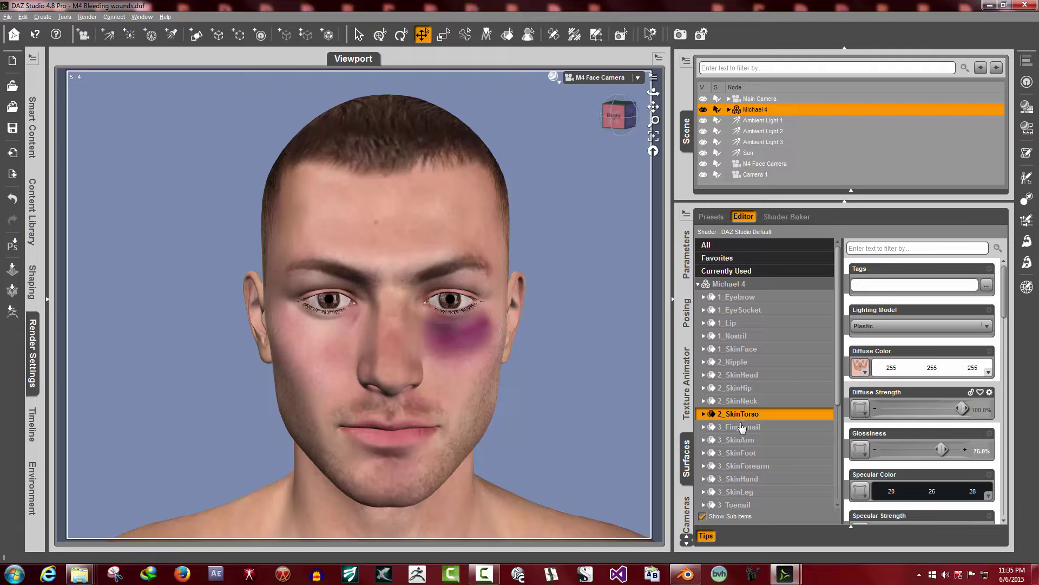
left_click(857, 371)
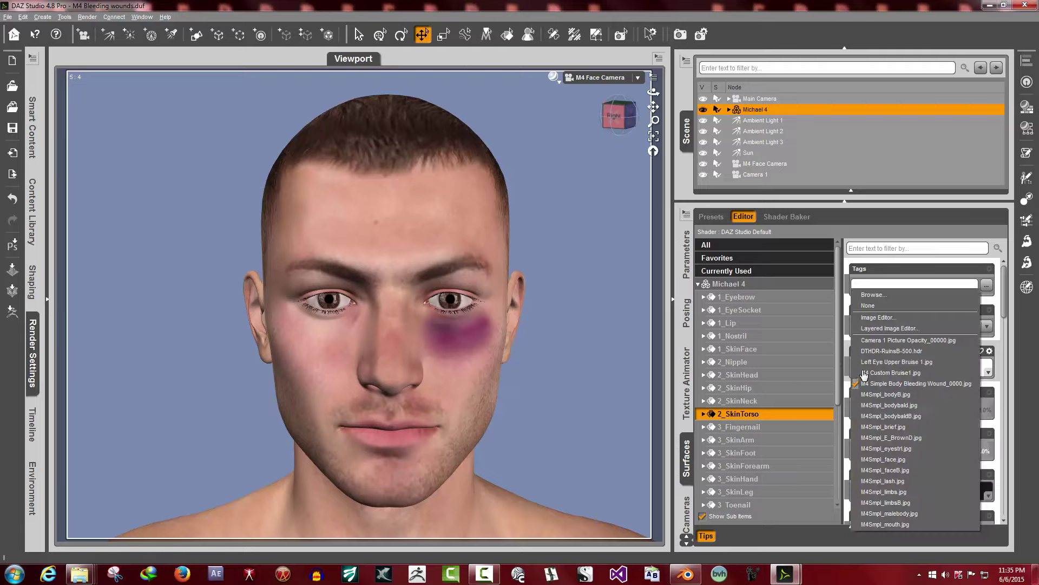
left_click(878, 295)
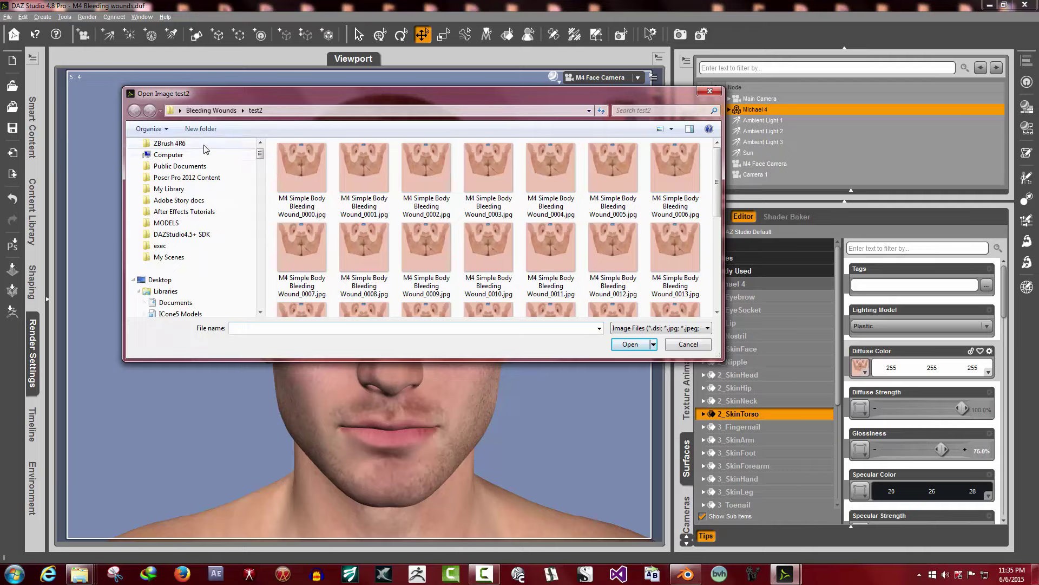
left_click(688, 345)
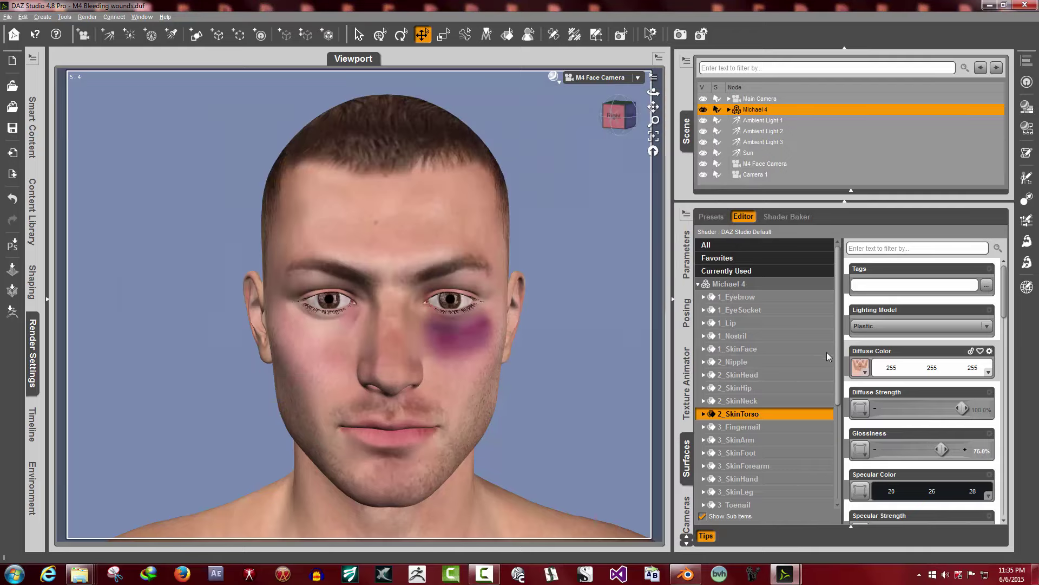
Browse the Michael 4 texture folder through the 1_Nostril surface's Diffuse Color image, and cancel without choosing a file
left_click(757, 337)
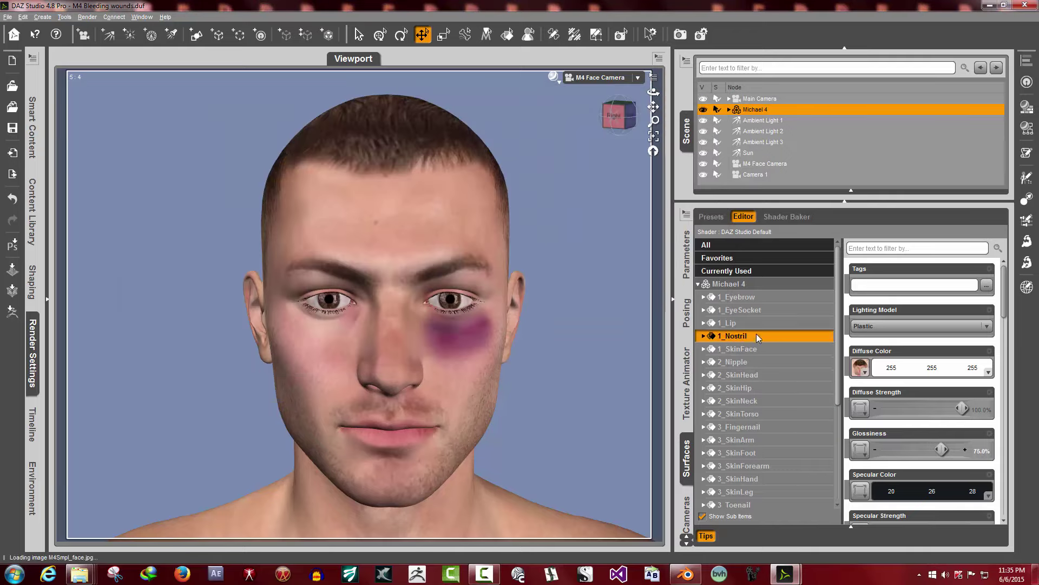
left_click(861, 370)
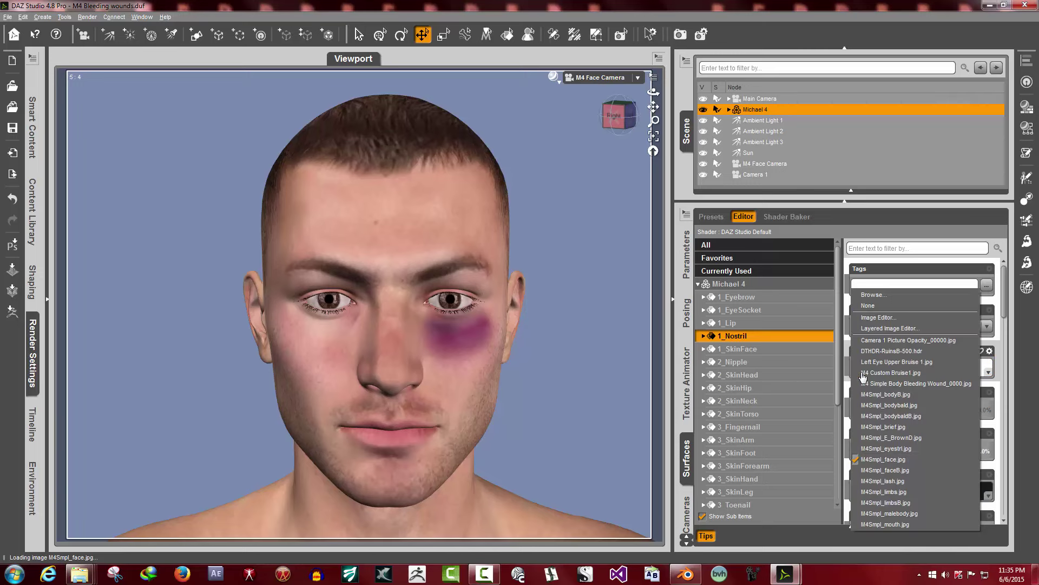
left_click(873, 295)
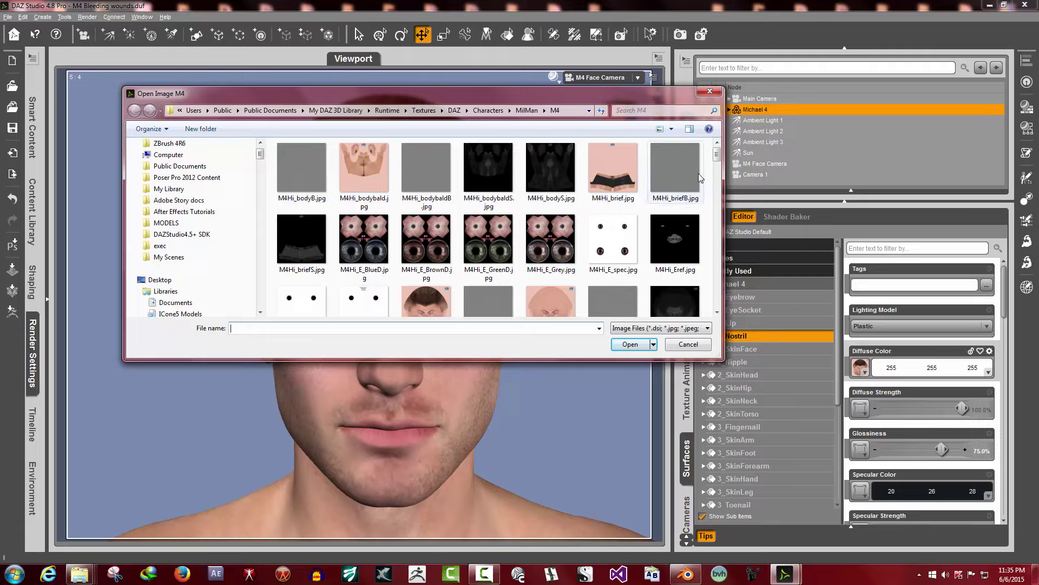
left_click_drag(716, 153, 715, 161)
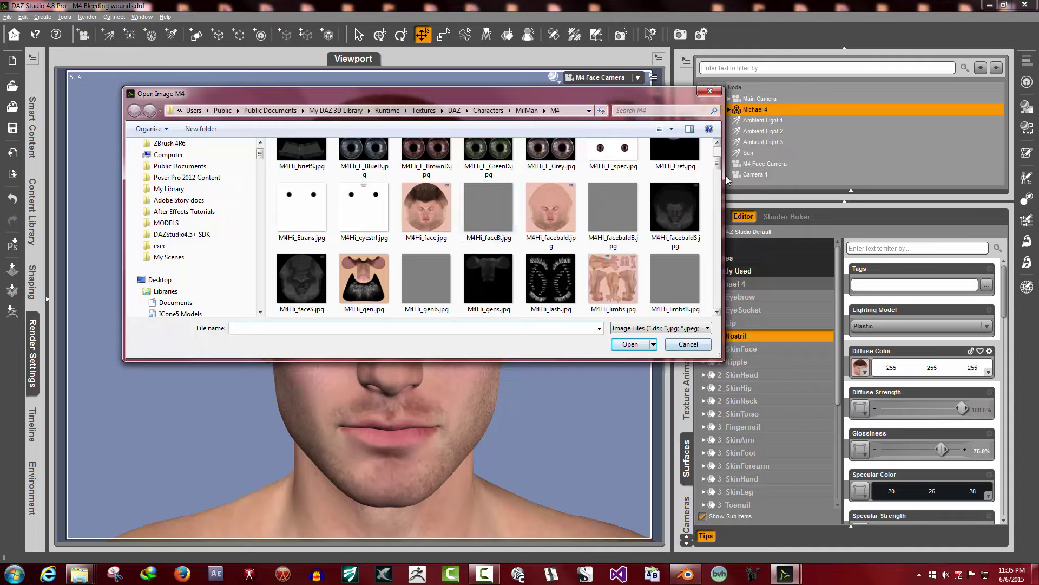
left_click_drag(716, 166, 716, 151)
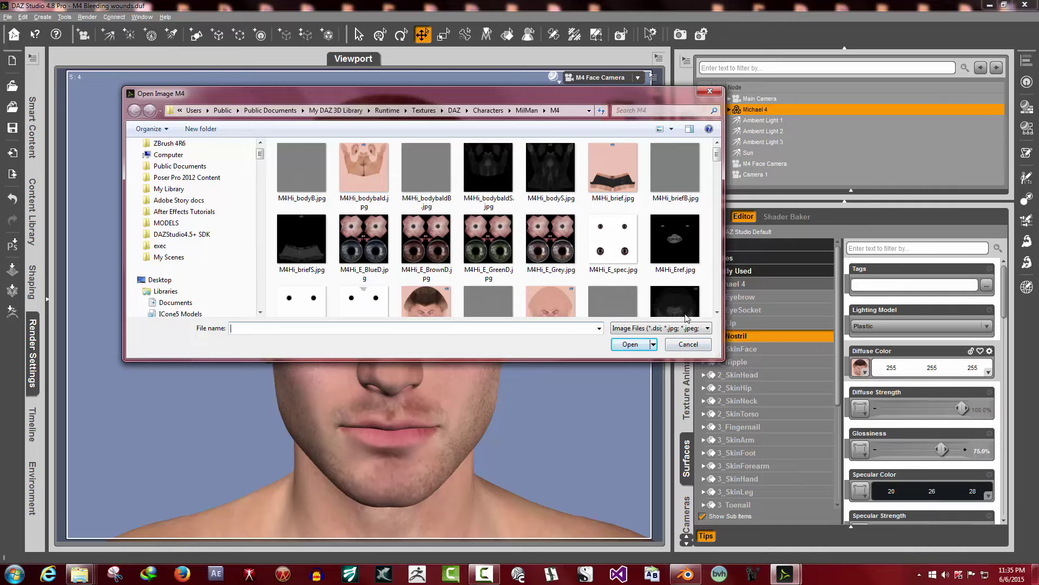
left_click(702, 345)
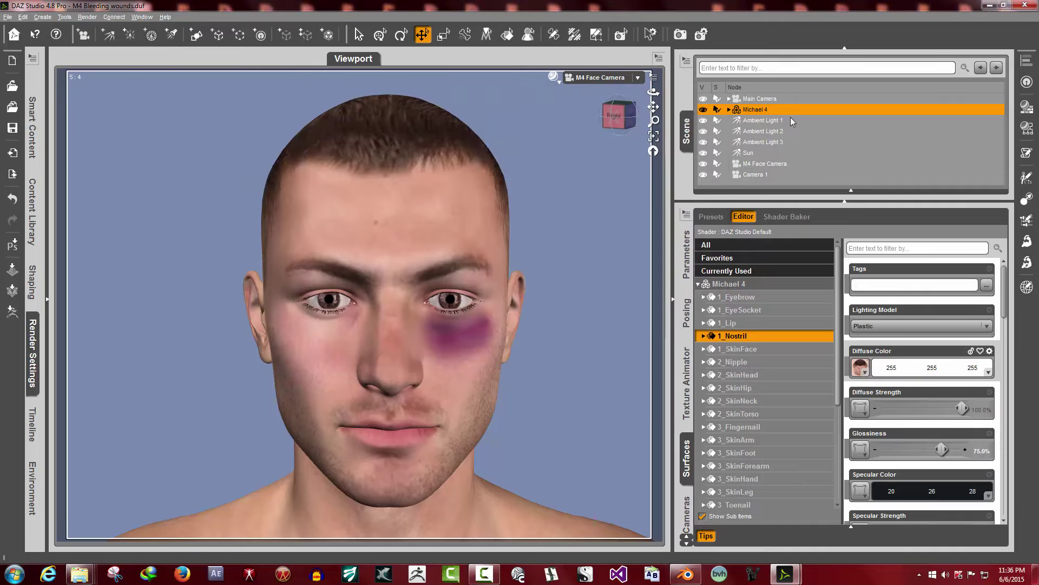
Minimize DAZ Studio, go up to the M4 Bruise folder in the file window, and switch to Blender
left_click(988, 5)
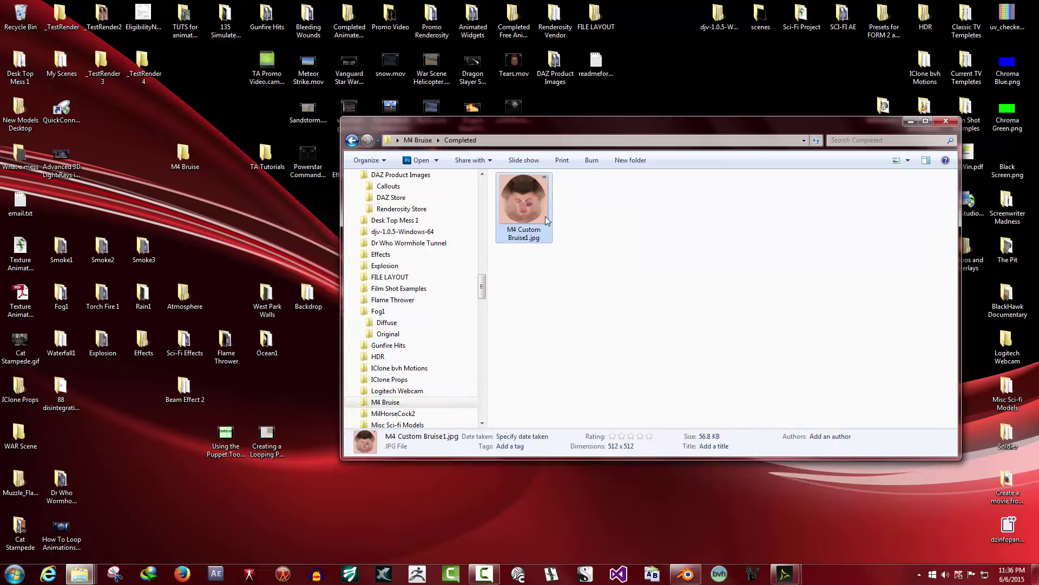
left_click(417, 140)
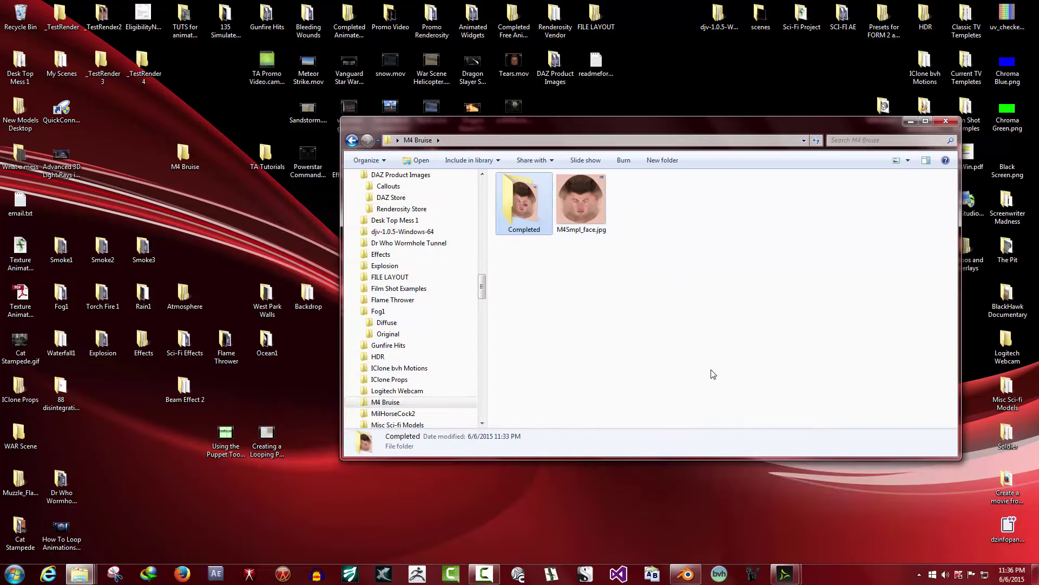
left_click(687, 575)
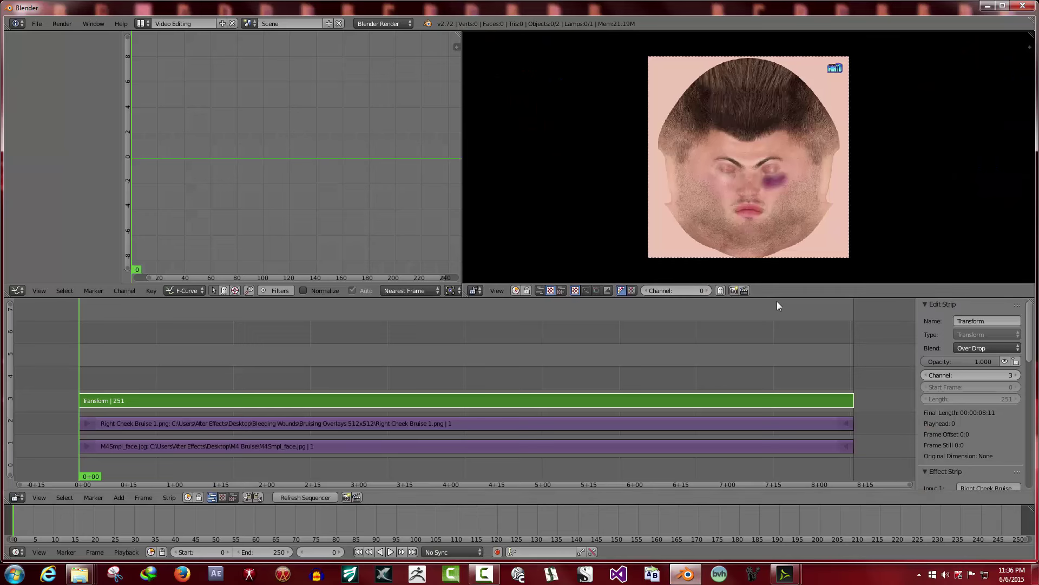
Save the Blender project as M4 Custom Bruise.blend in the M4 Bruise folder
left_click(36, 24)
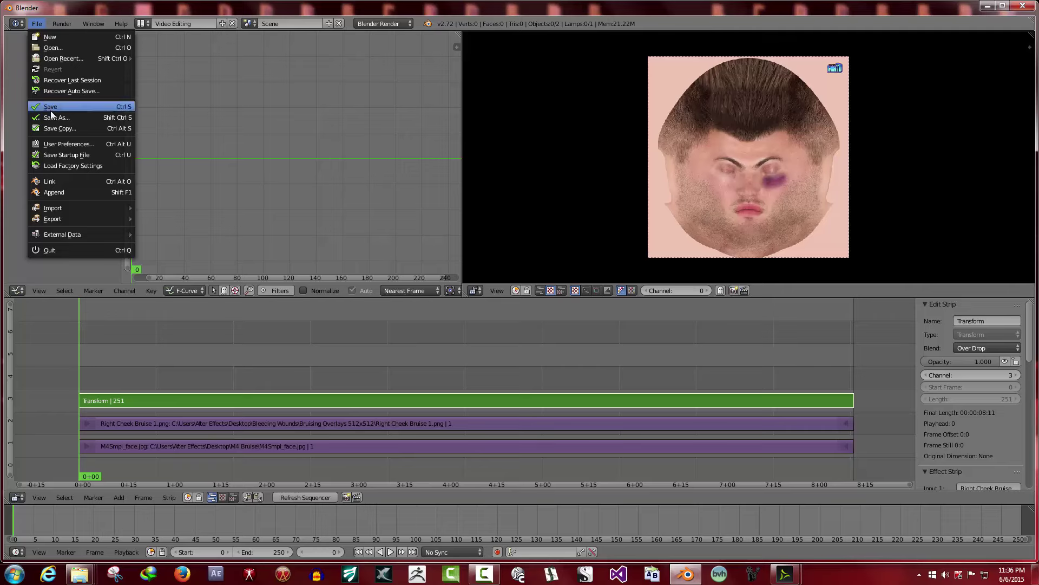
left_click(51, 117)
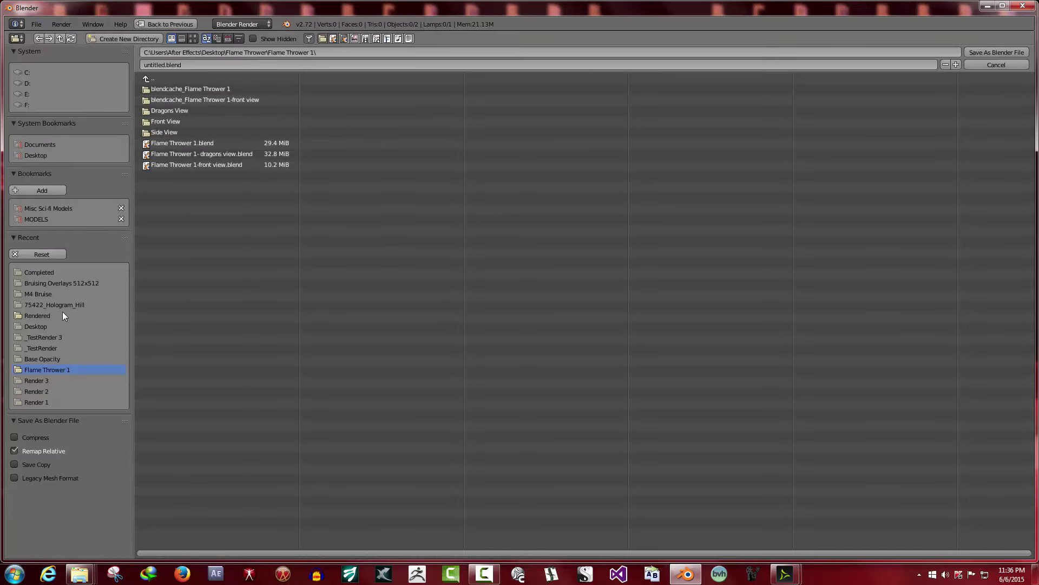
left_click(48, 295)
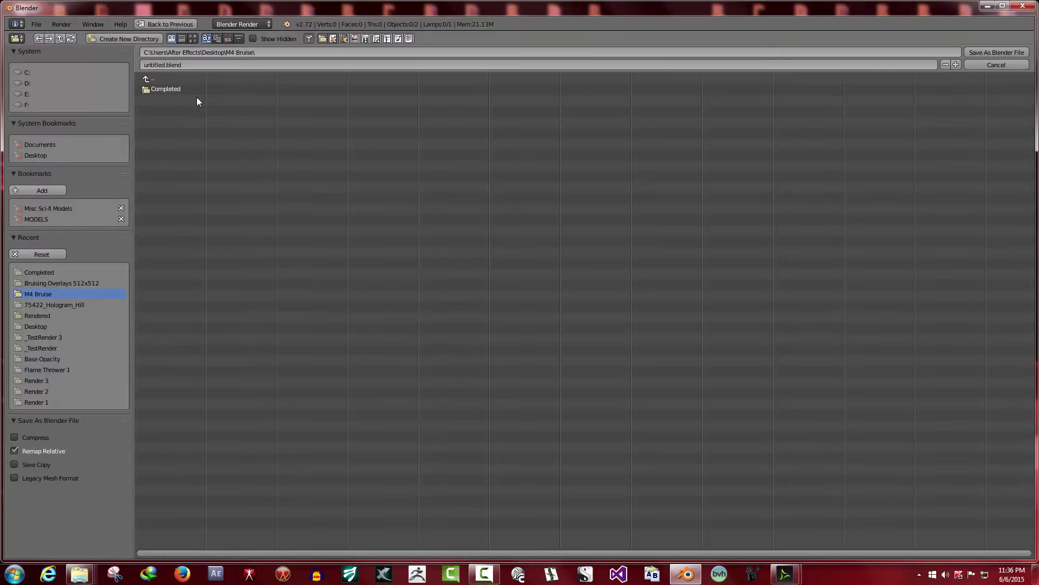
left_click(164, 66)
left_click_drag(165, 65, 125, 66)
type("M4 Custom Bruis")
left_click(1000, 53)
left_click(999, 53)
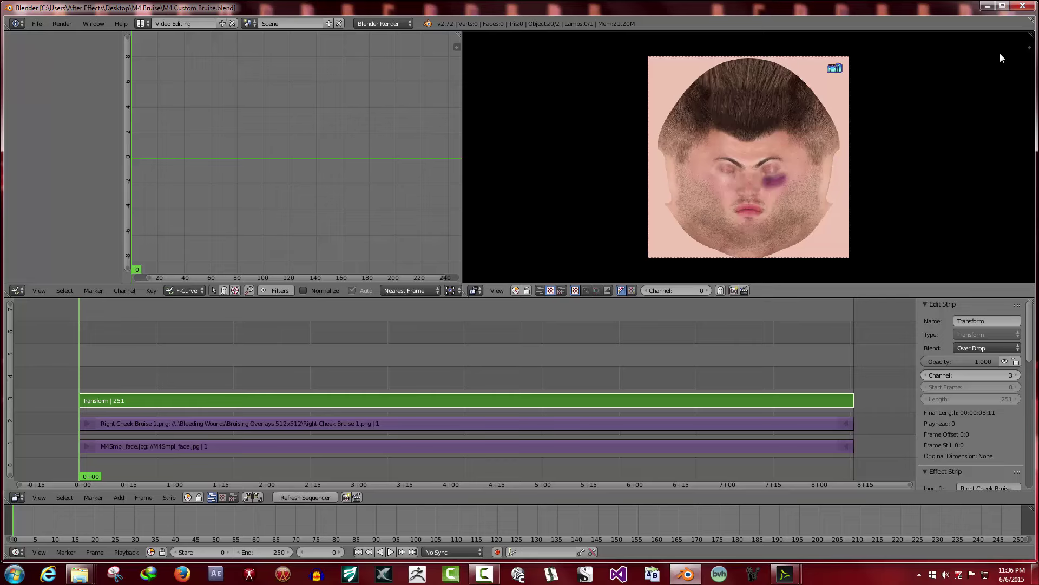
Close Blender and reopen the project from M4 Custom Bruise.blend in the M4 Bruise folder
left_click(1024, 7)
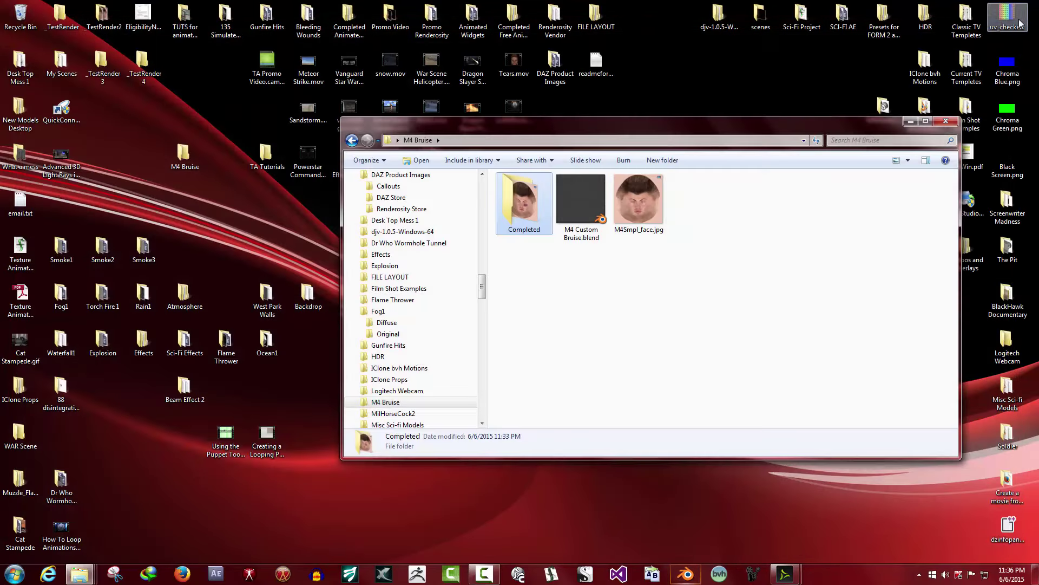
double_click(603, 229)
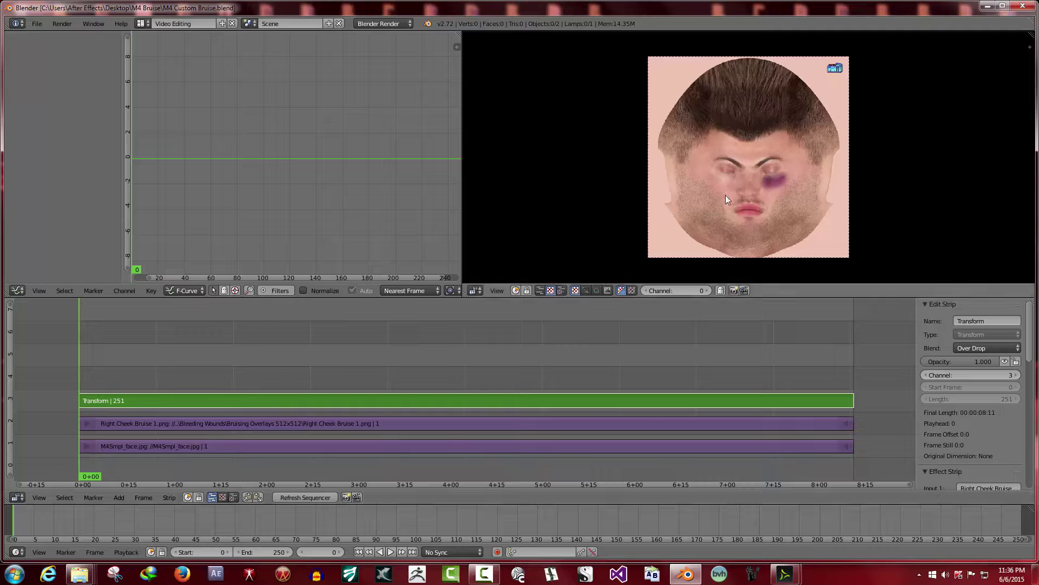
Delete the M4Smpl_face.jpg strip from channel 1 and bring the M4 Bruise folder window in front of Blender
left_click(198, 451)
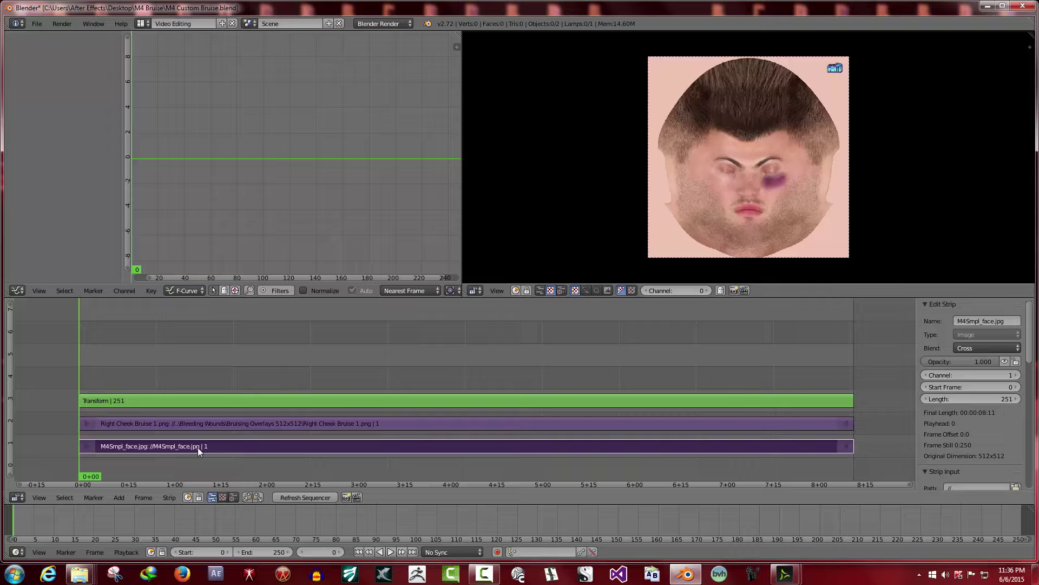
key("x")
left_click(197, 447)
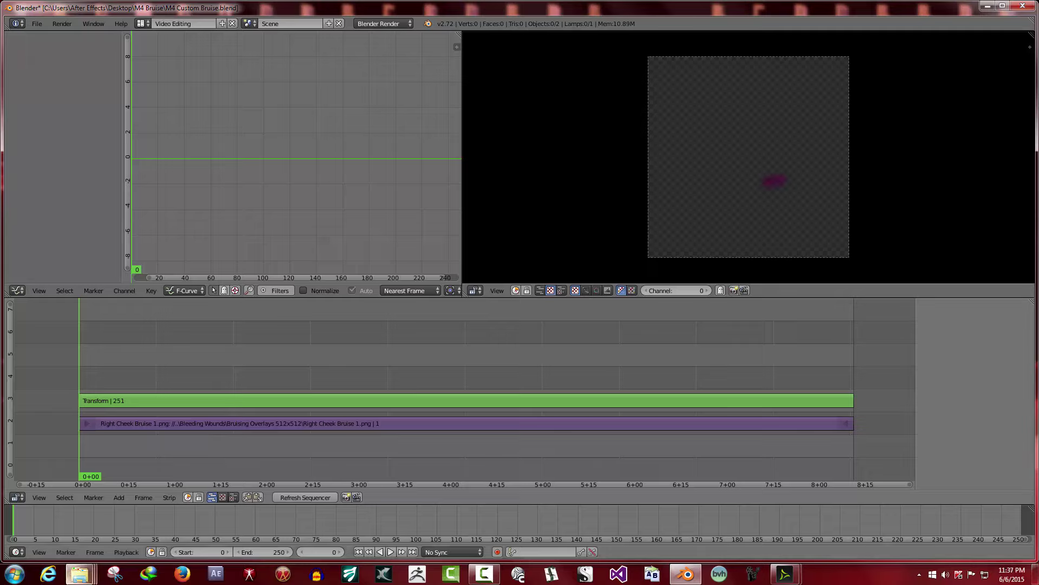
mouse_move(79, 573)
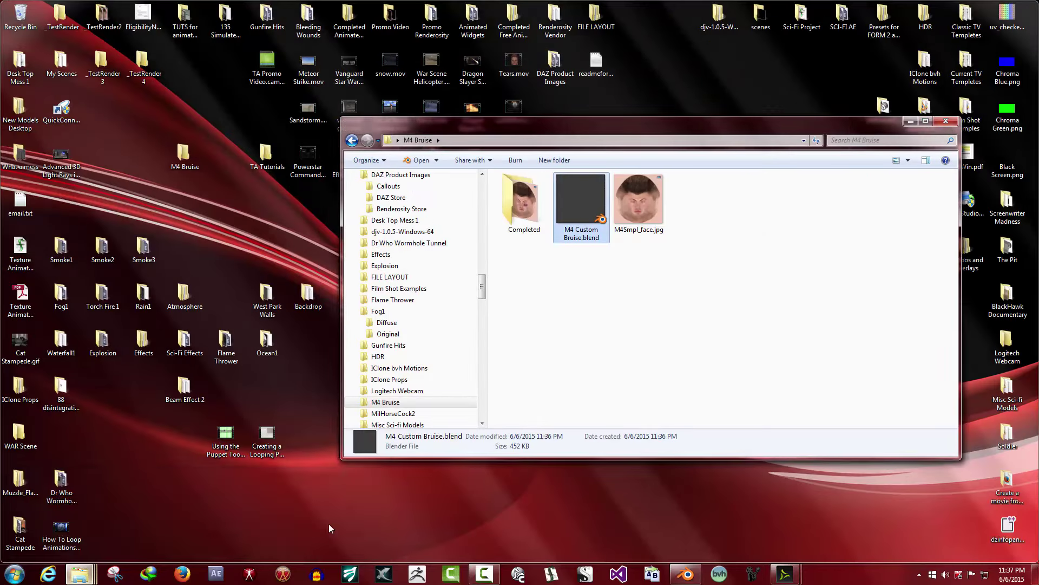
left_click(329, 524)
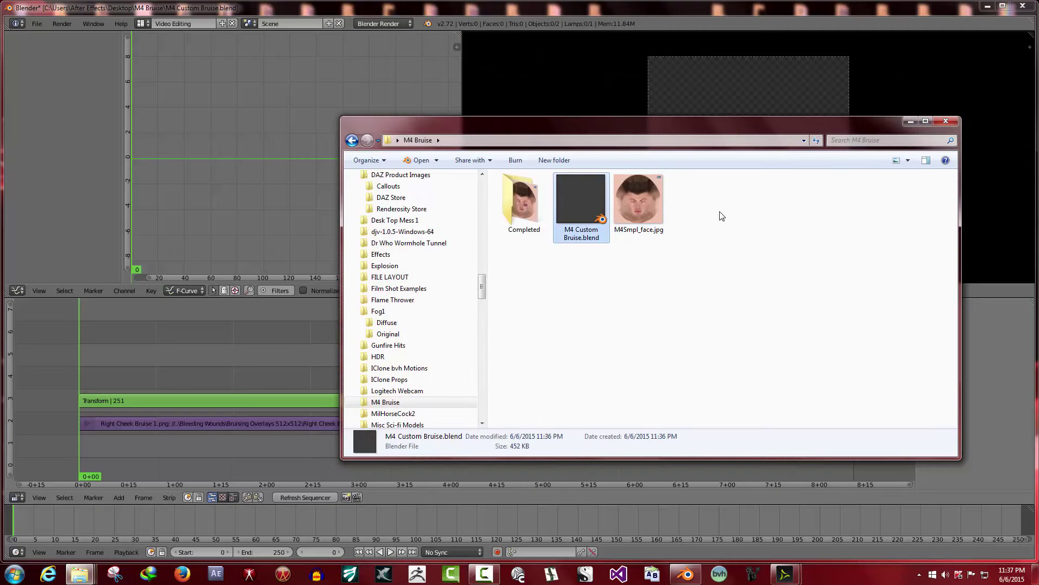
Return to Blender and add M4Smpl_face.jpg from the M4 Bruise folder as an image strip in channel 1, spanning frames 0 to 250
left_click(670, 8)
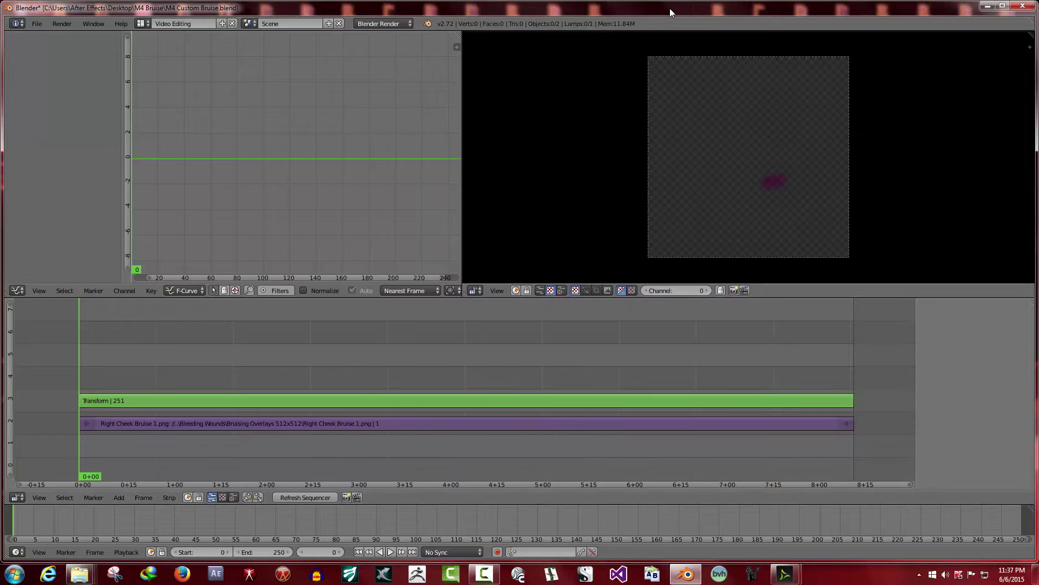
left_click(92, 476)
left_click(358, 551)
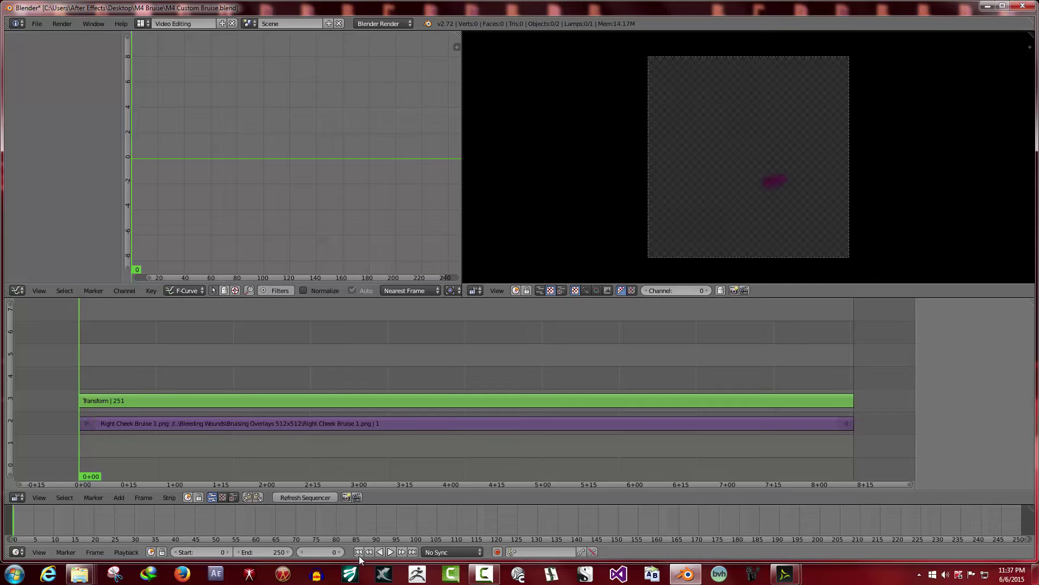
left_click(125, 497)
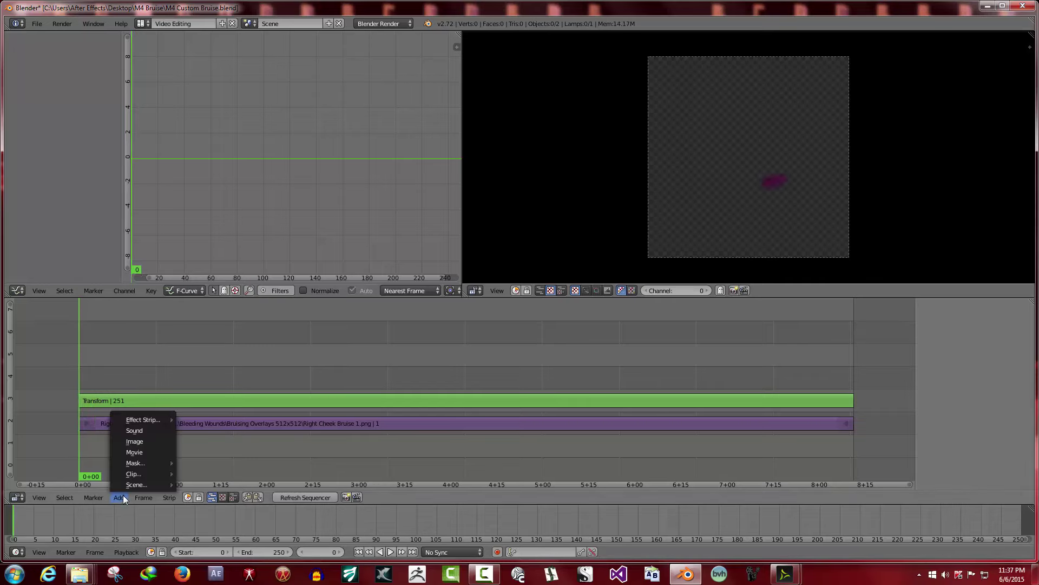
left_click(136, 440)
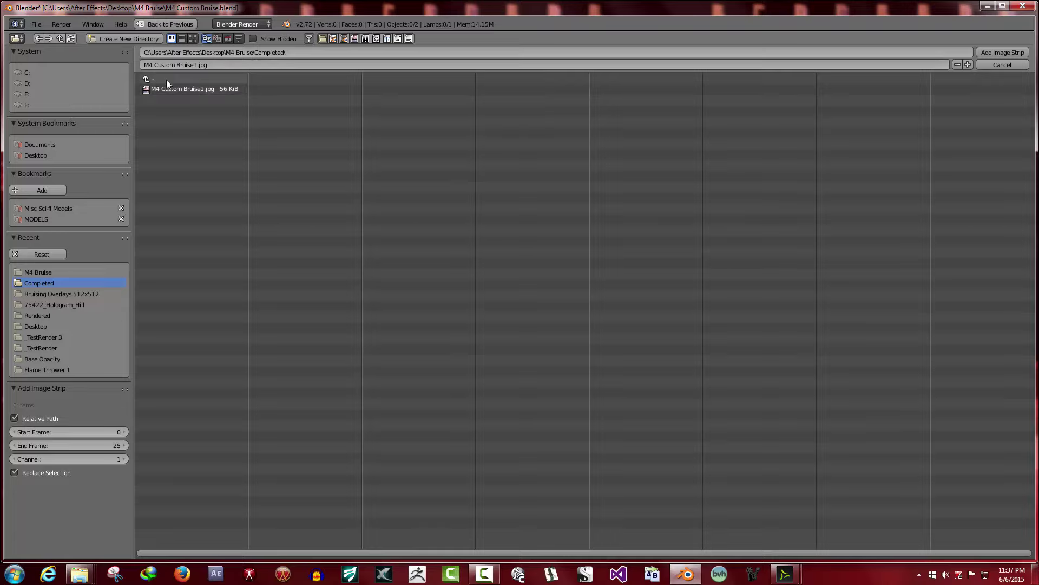
left_click(147, 79)
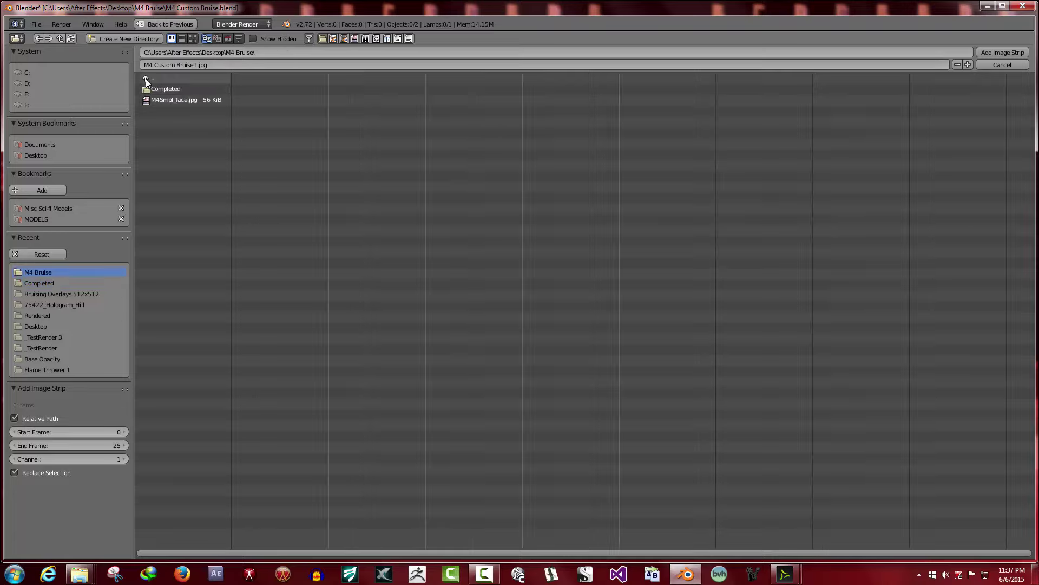
left_click(172, 101)
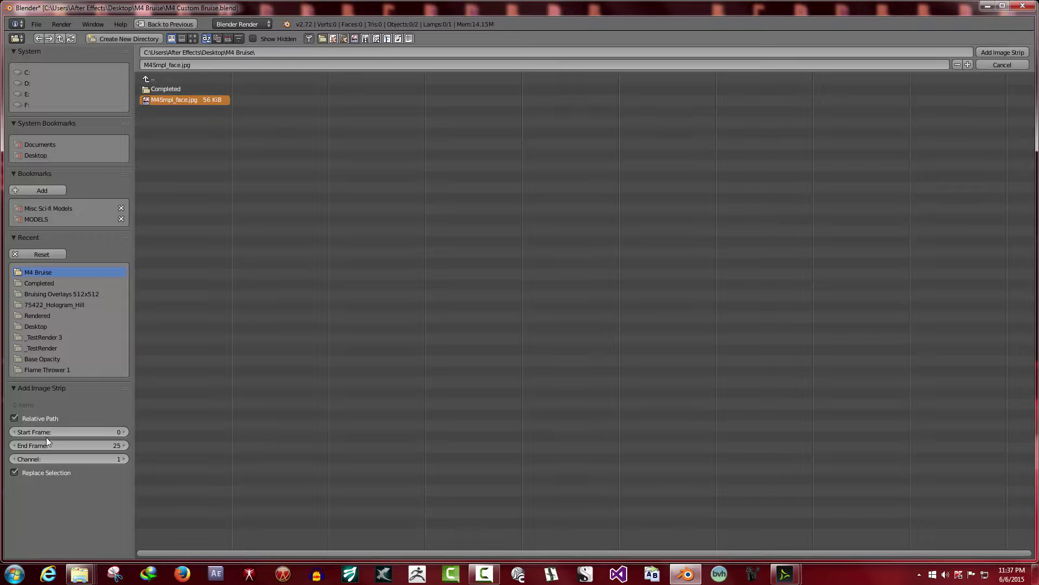
left_click(114, 447)
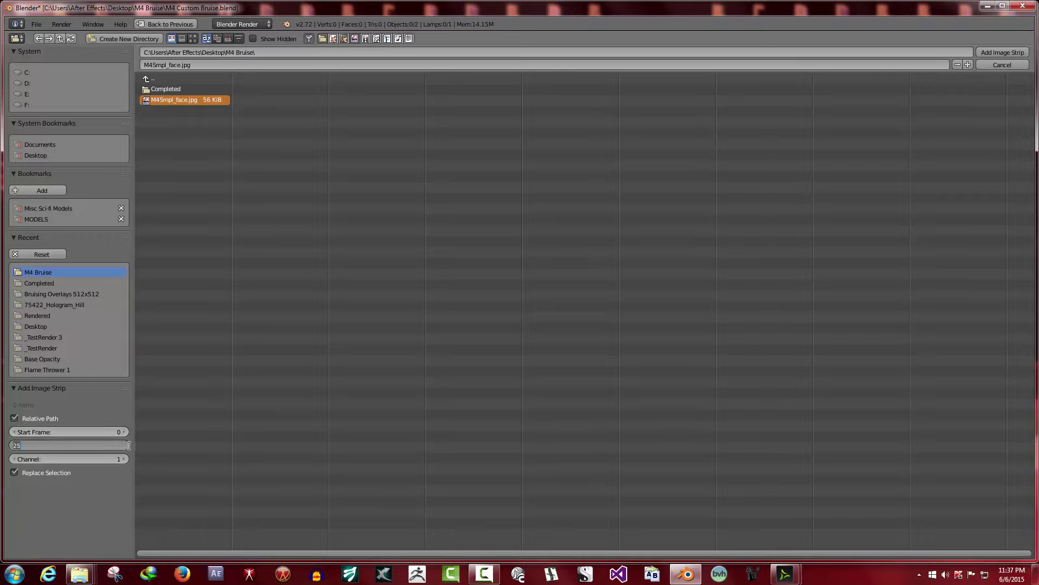
type("2")
key("Return")
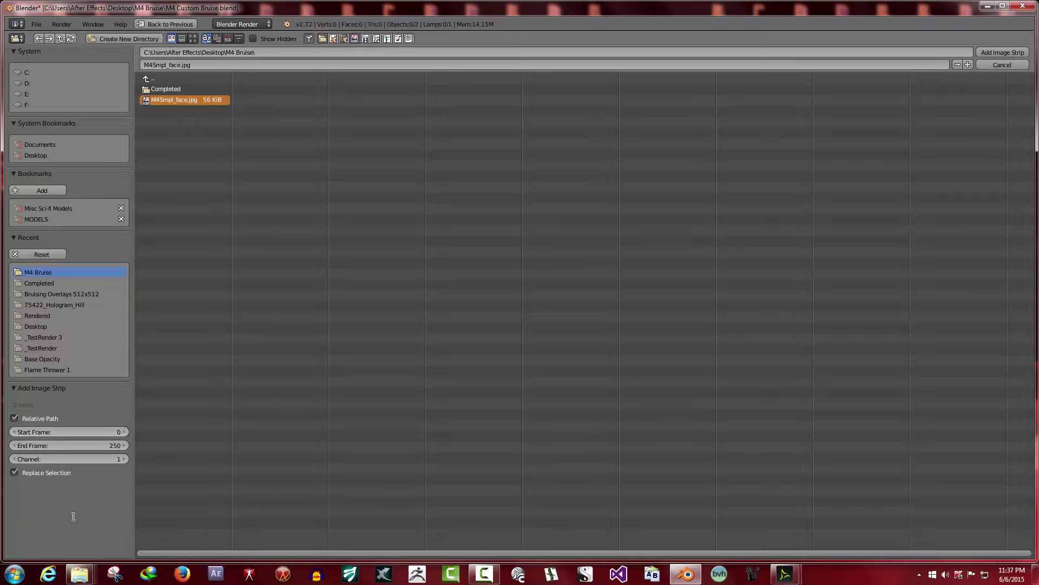
left_click(1004, 51)
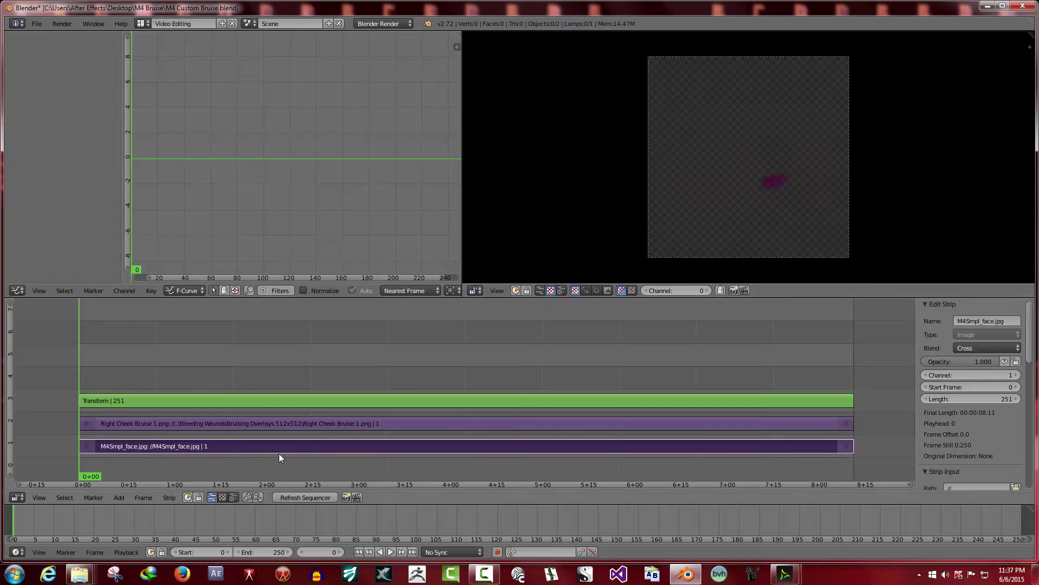
Compare the composite preview at frame 0 with frames further along, checking the face and Transform strips
left_click(181, 424)
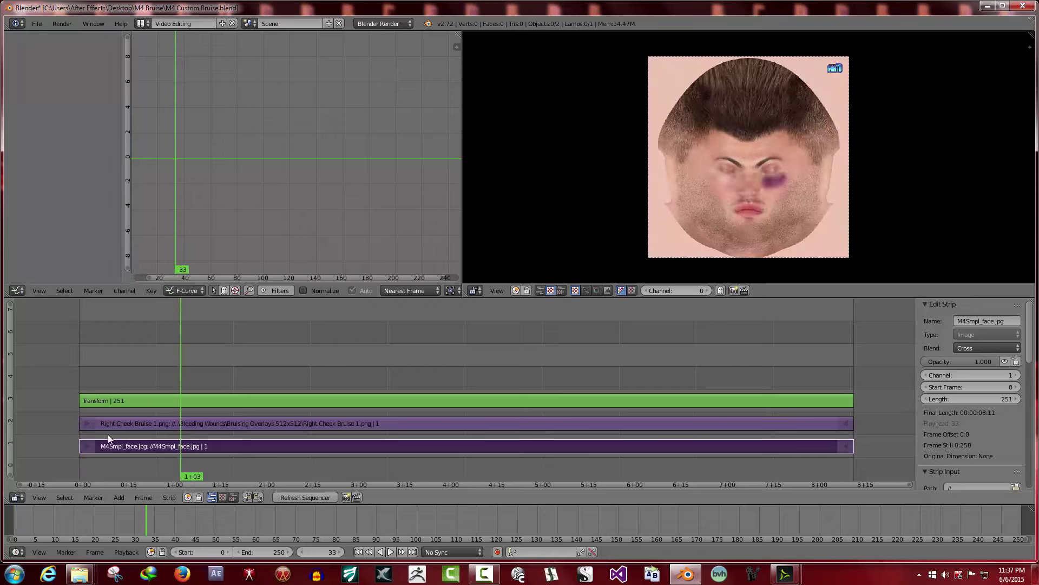
left_click(357, 552)
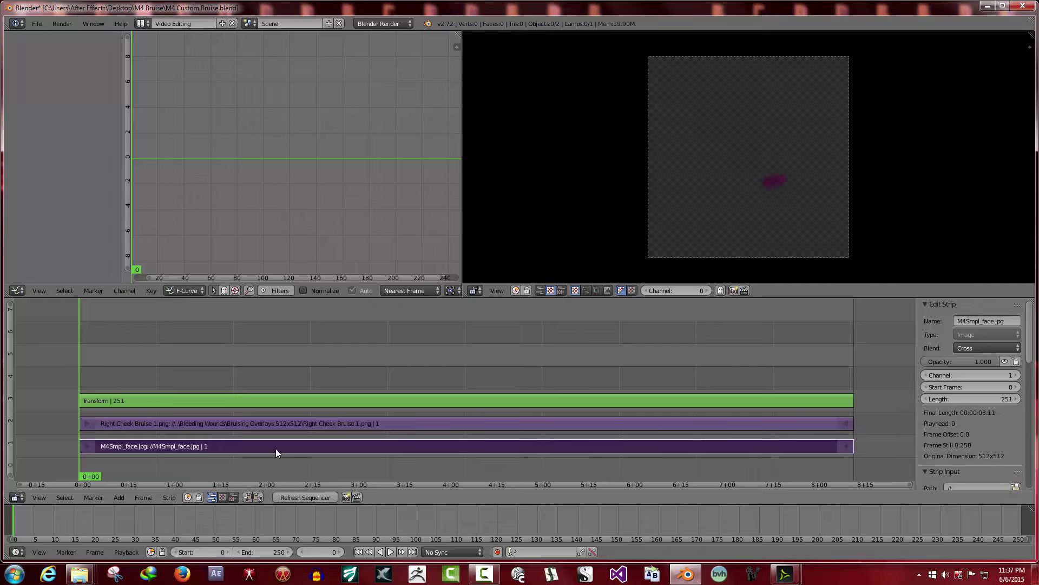
left_click_drag(274, 446, 57, 453)
left_click(128, 426)
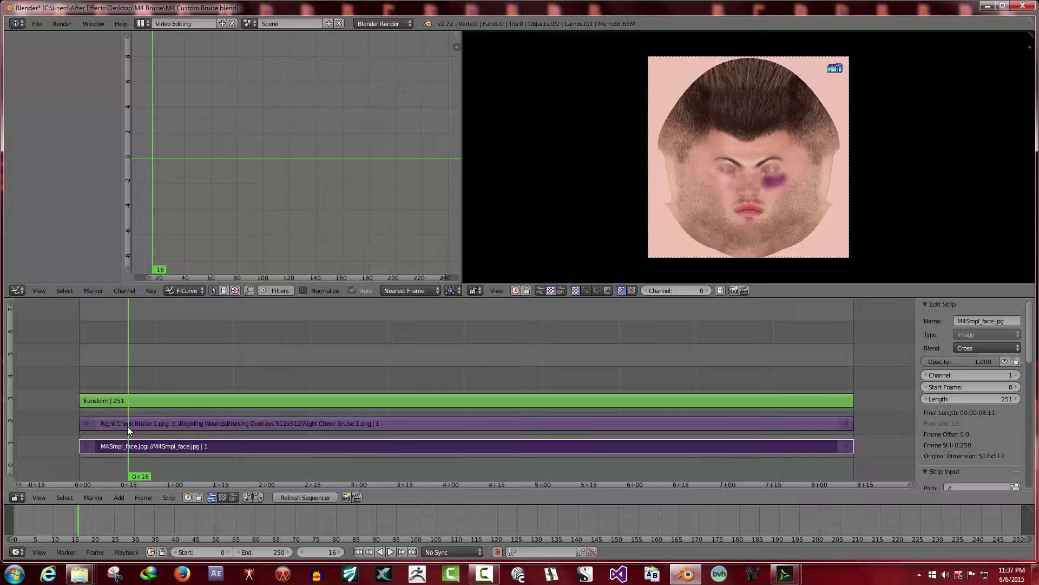
left_click(150, 401)
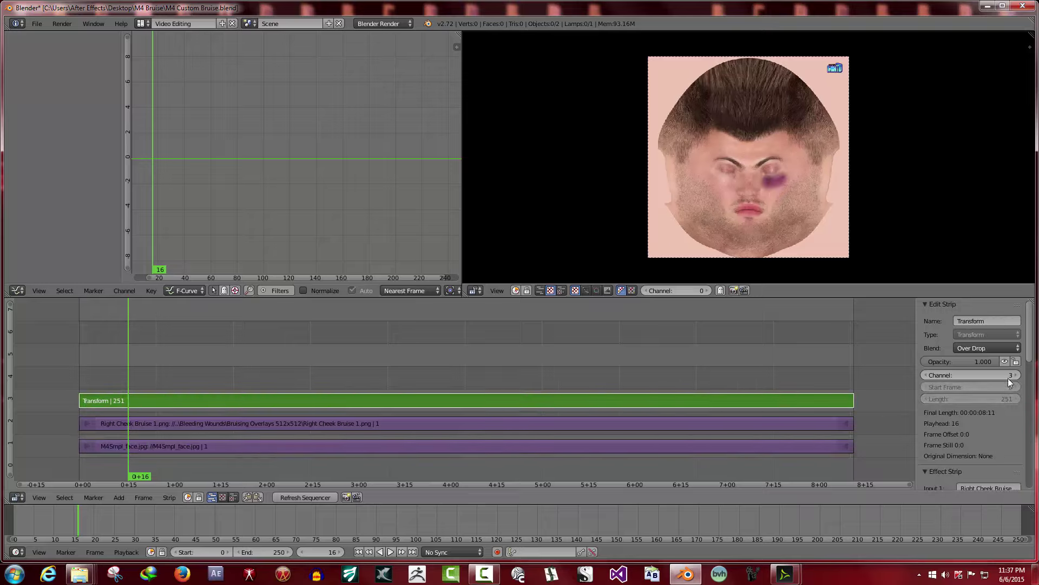
left_click(606, 445)
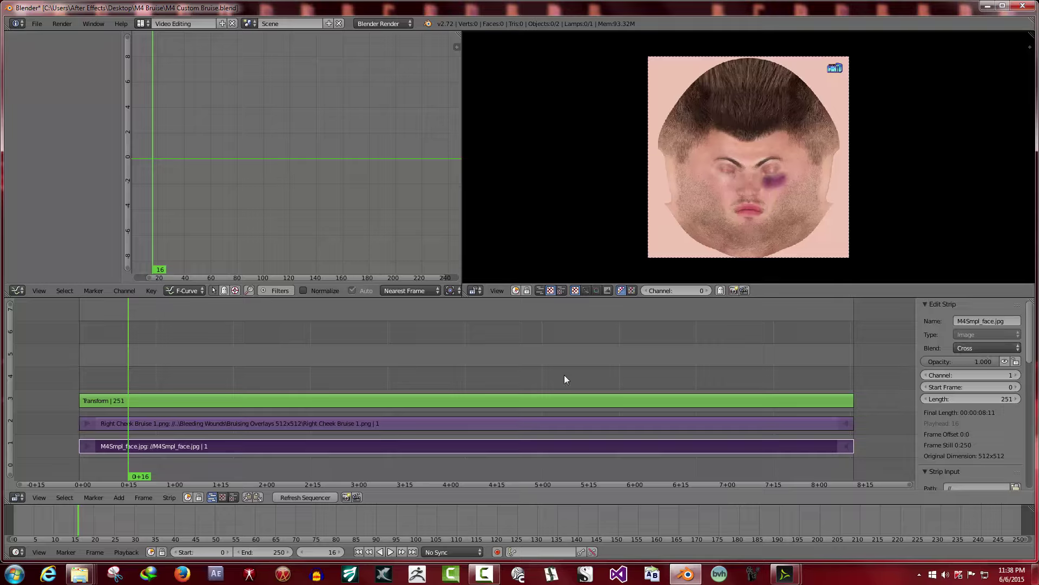
left_click(182, 421)
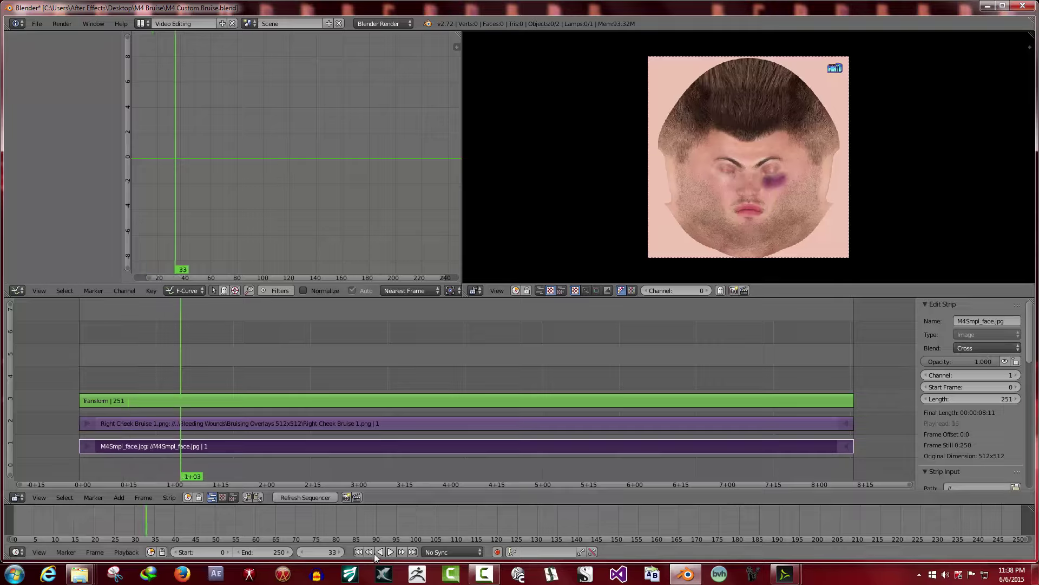
left_click(359, 551)
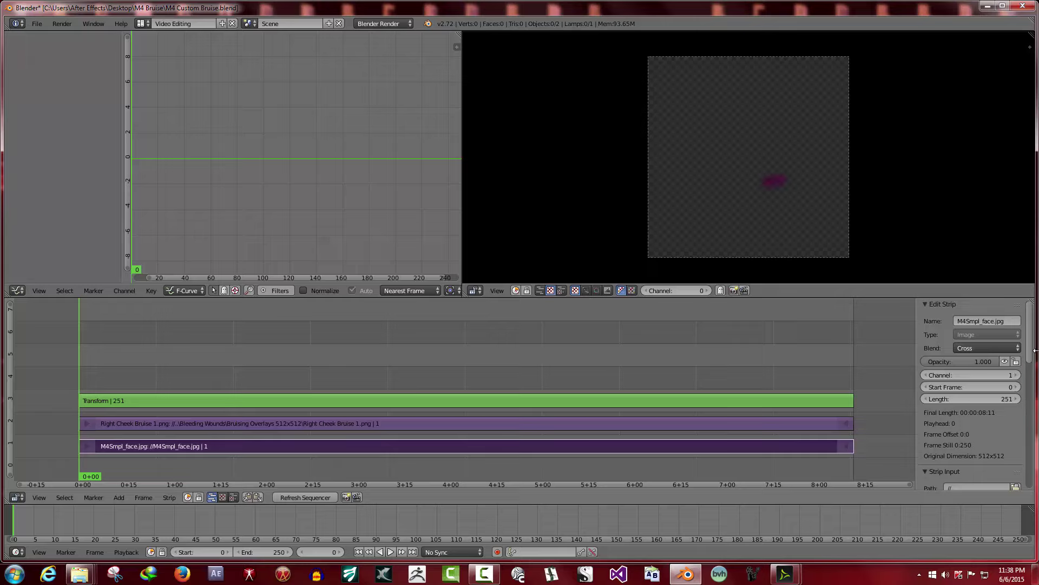
left_click_drag(1031, 359, 1030, 331)
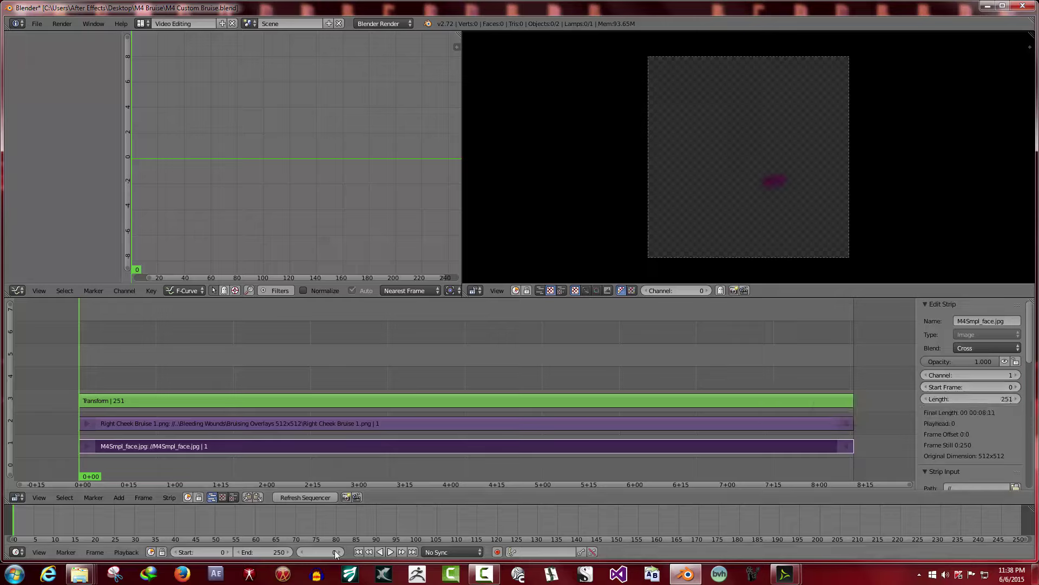
left_click(402, 550)
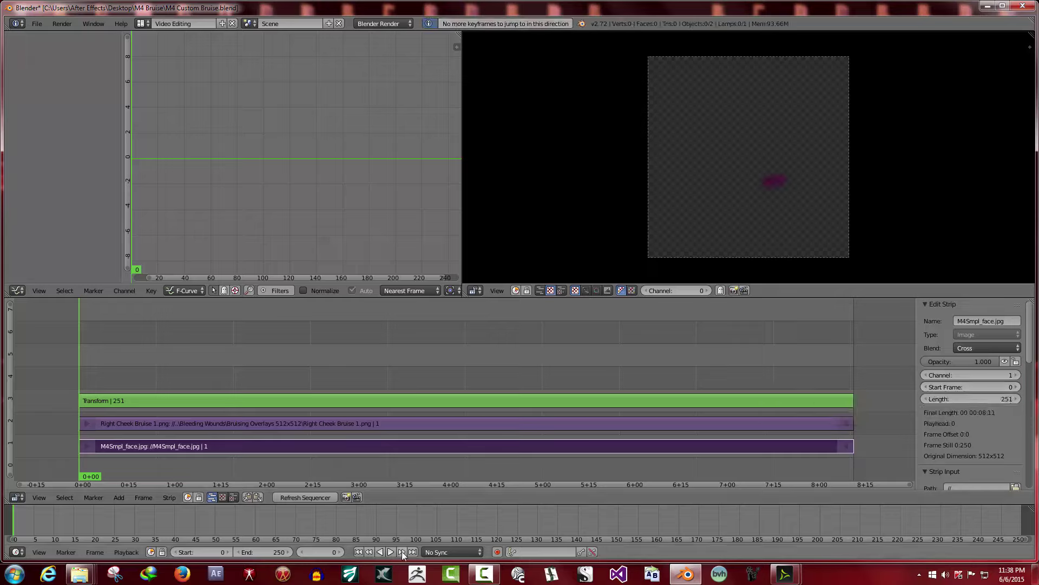
left_click(119, 448)
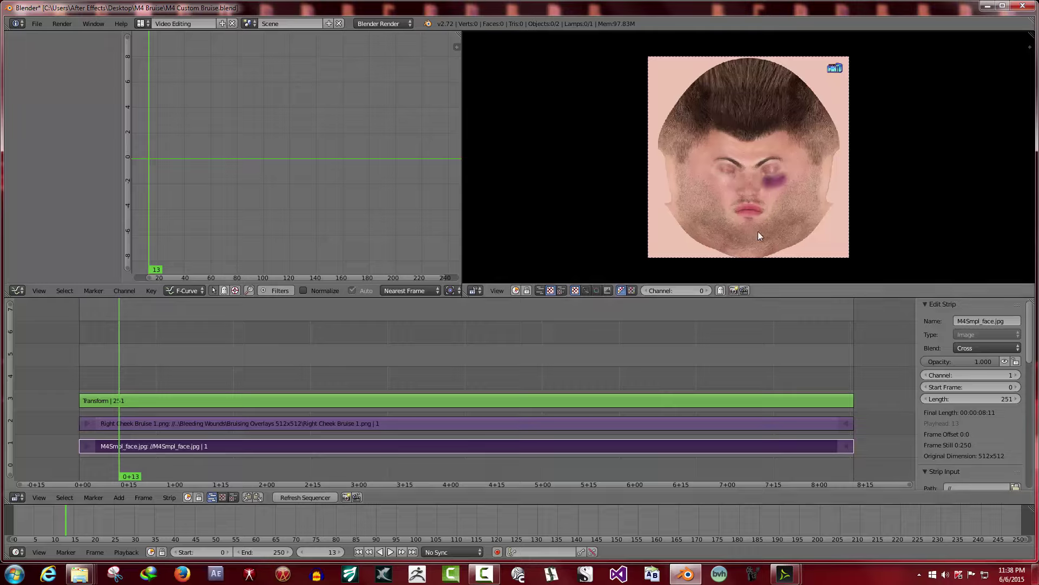
Inspect the properties of the Right Cheek Bruise 1.png strip and of the Transform strip above it
right_click(166, 423)
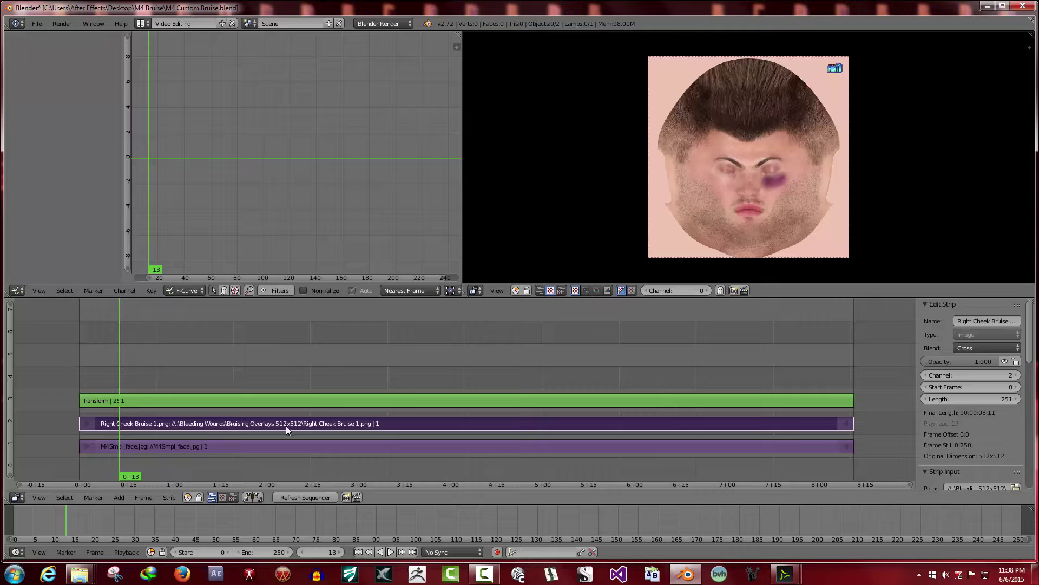
right_click(291, 403)
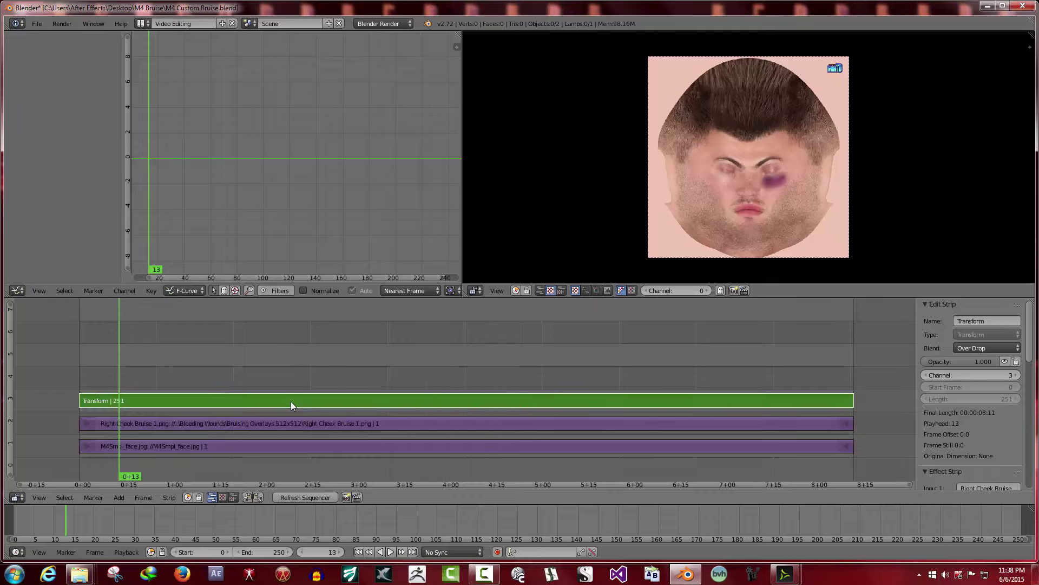
right_click(290, 428)
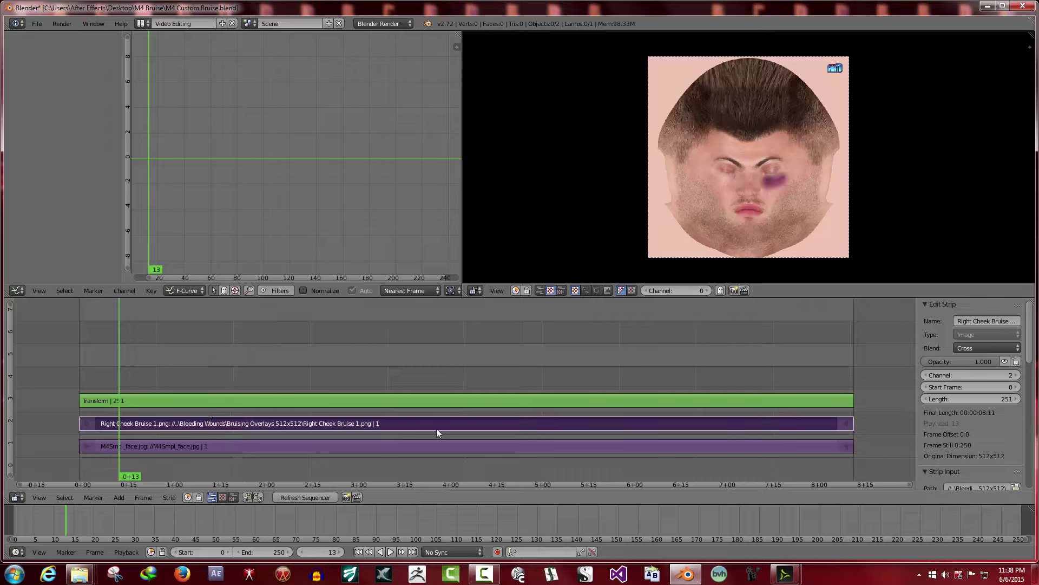
right_click(181, 399)
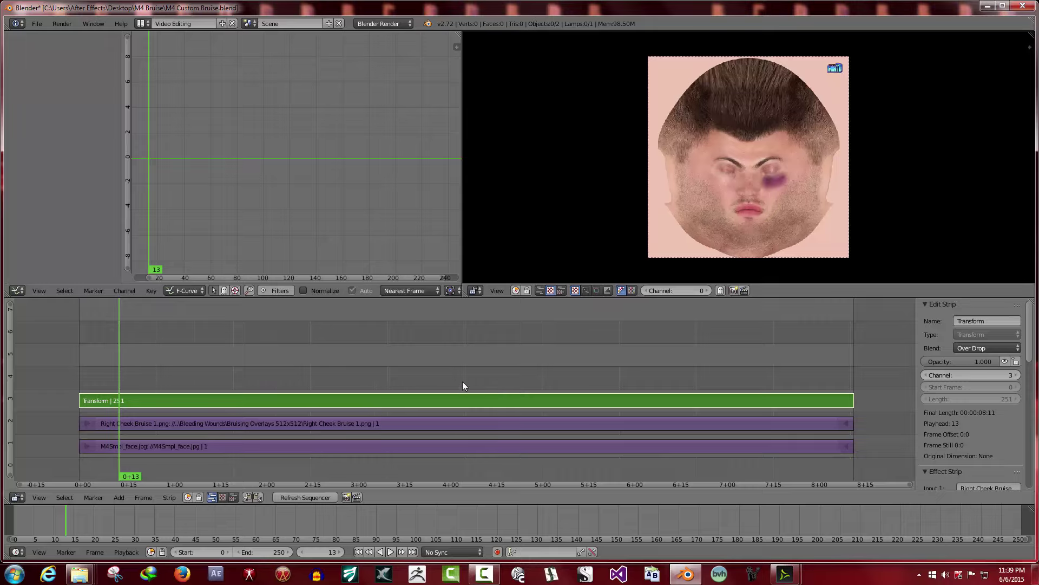
Add Right Eye Lower Bruise 1.png from the Bruising Overlays 512x512 folder as an image strip above the Transform strip
scroll(463, 383, "up", 1)
scroll(463, 386, "down", 1)
scroll(463, 387, "down", 1)
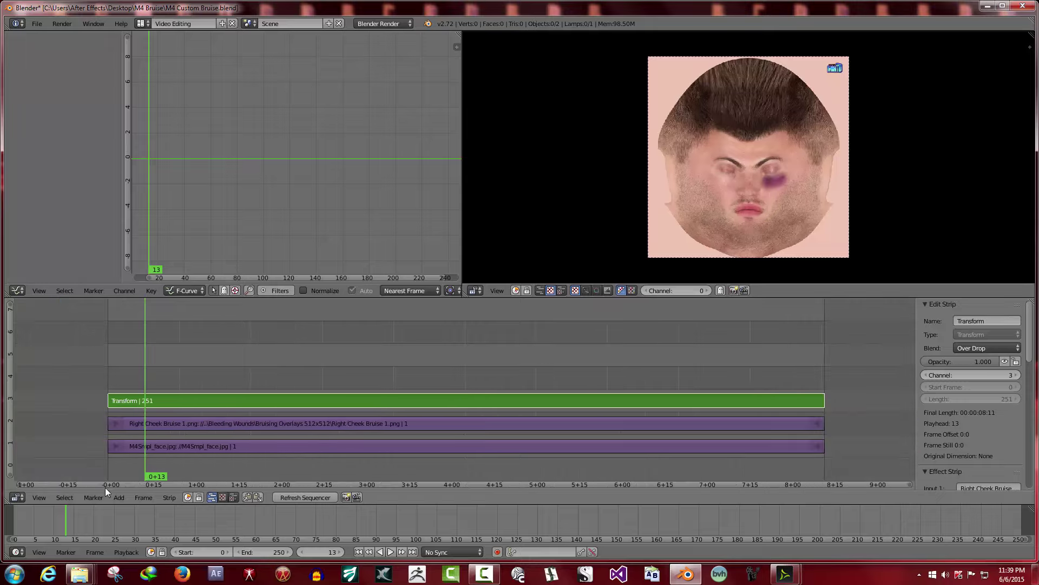
left_click(118, 501)
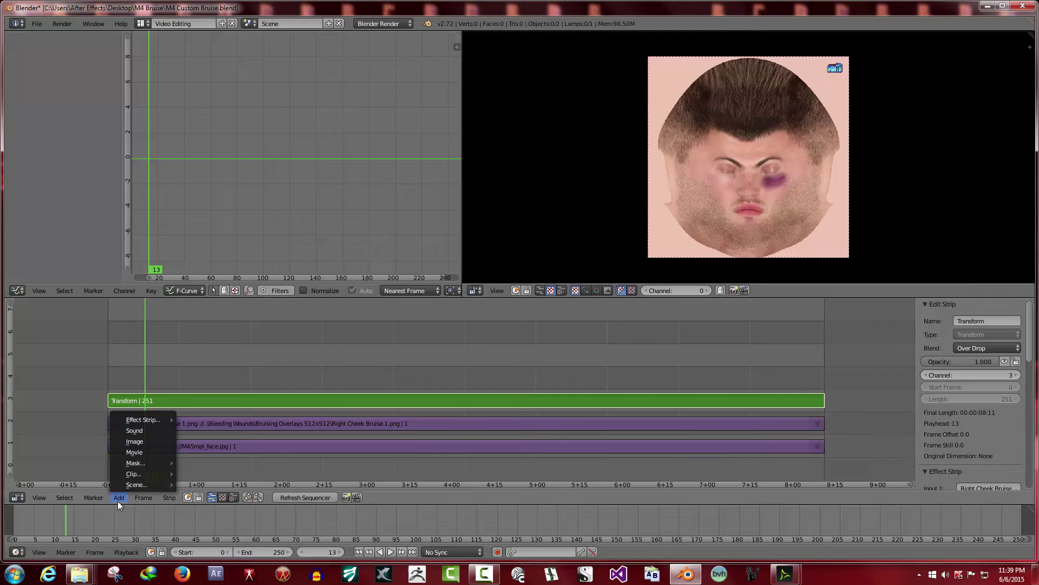
left_click(142, 441)
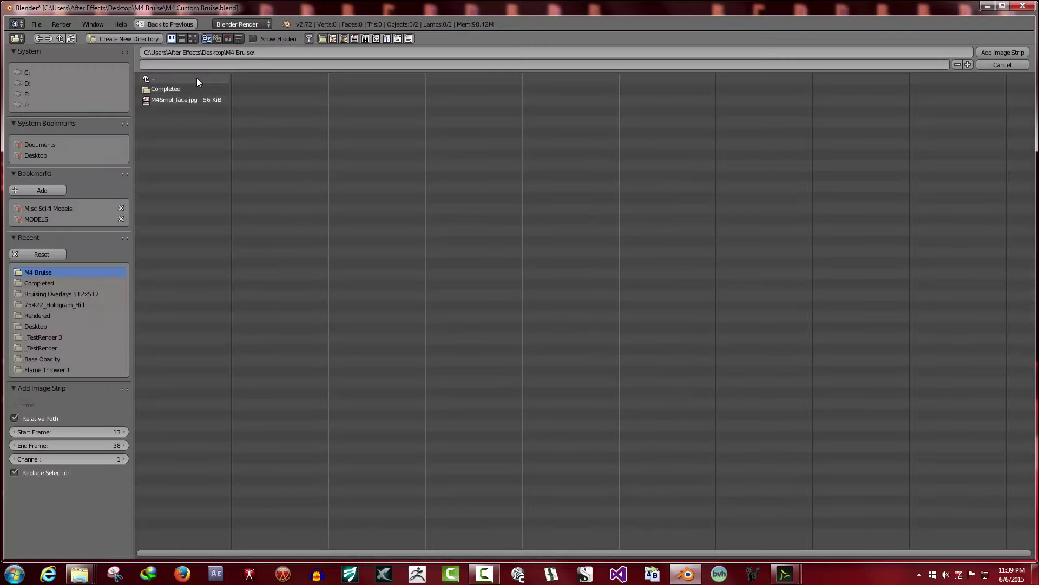
left_click(43, 295)
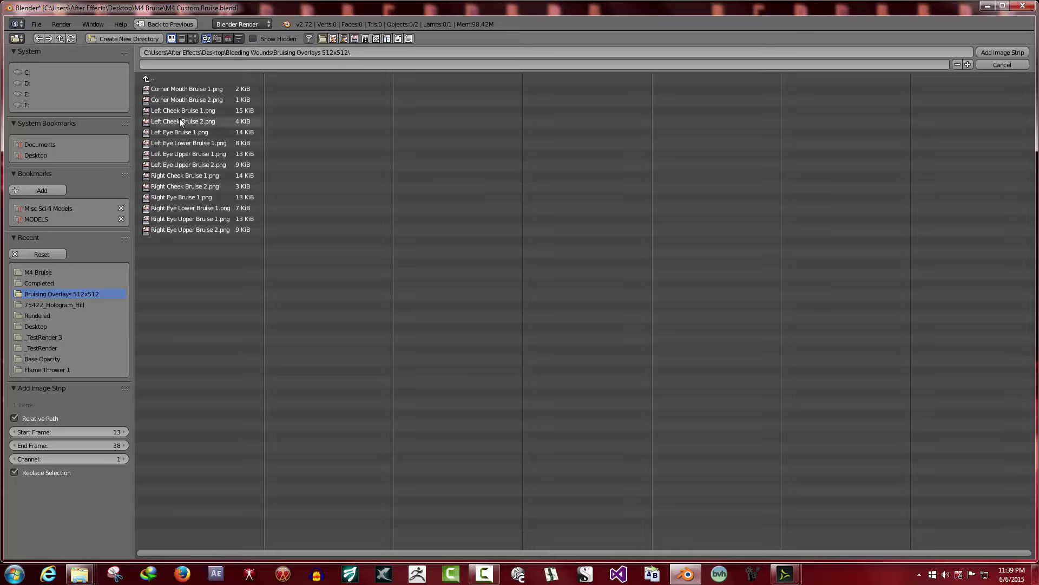
left_click(179, 207)
left_click(987, 52)
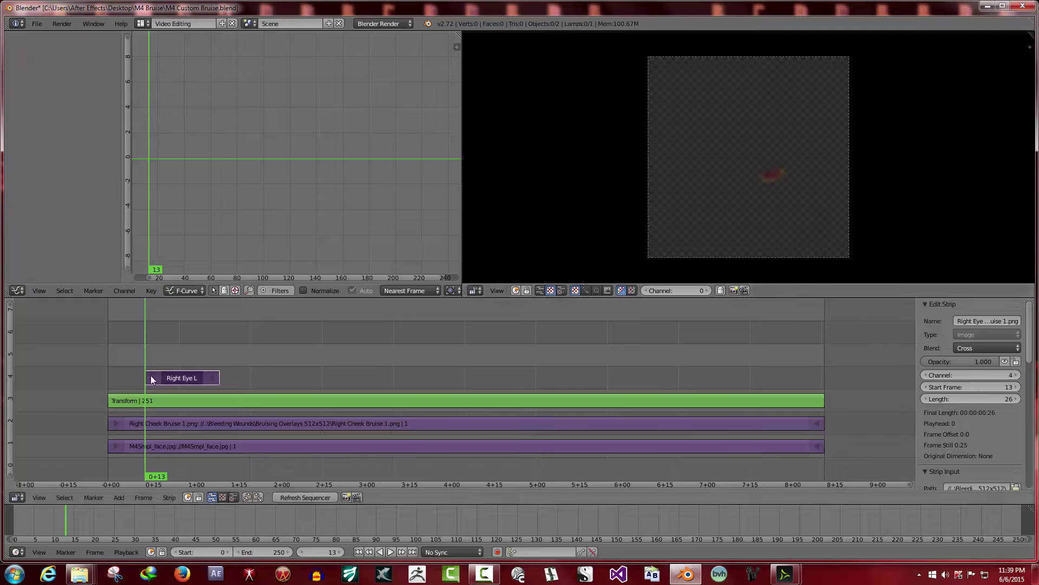
Set the Right Eye Lower Bruise 1.png strip's start frame to 0 and its length to 251
left_click(197, 378)
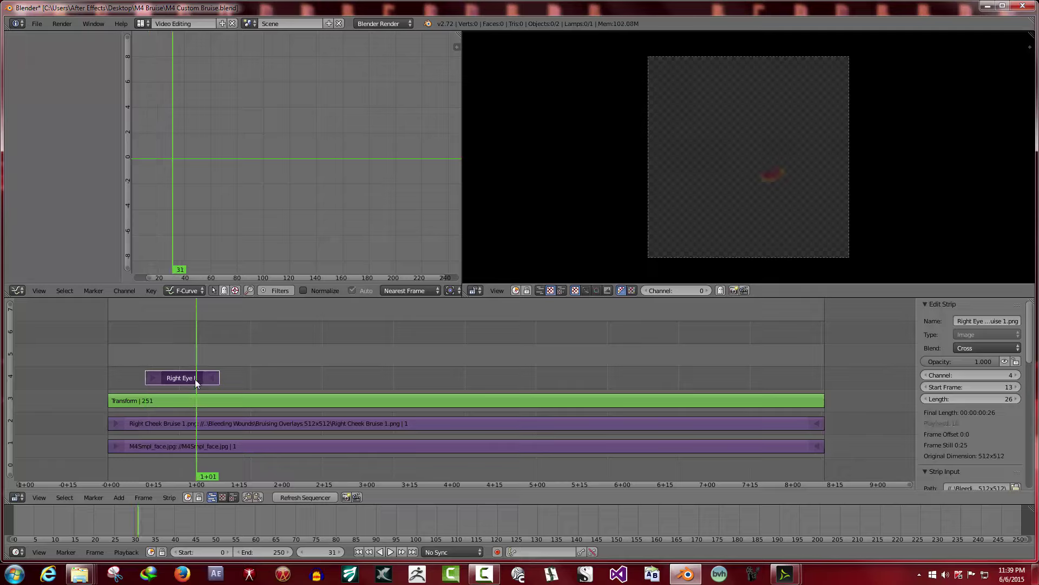
left_click(1009, 388)
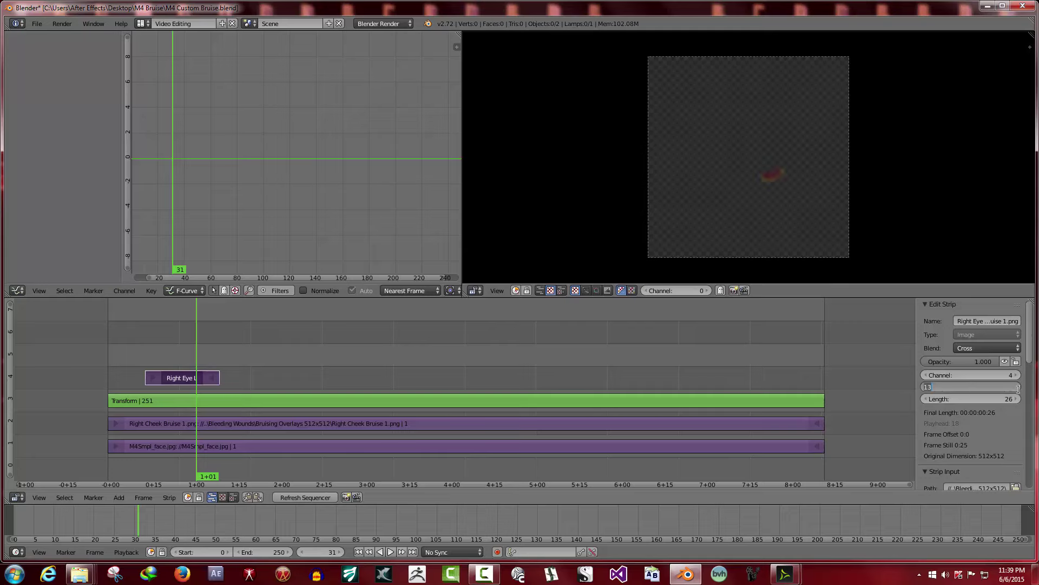
type("0")
key("Return")
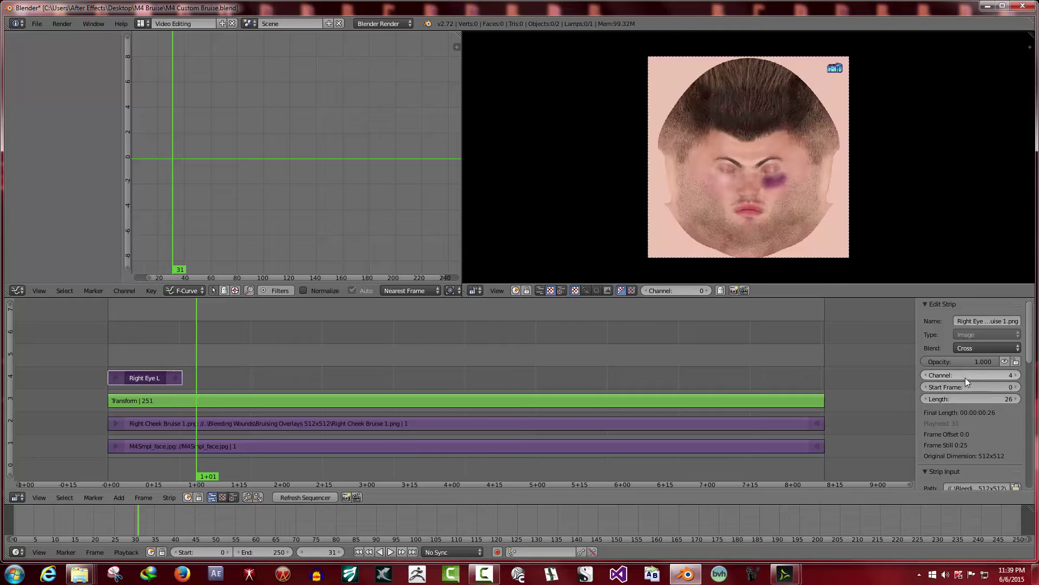
left_click(1008, 399)
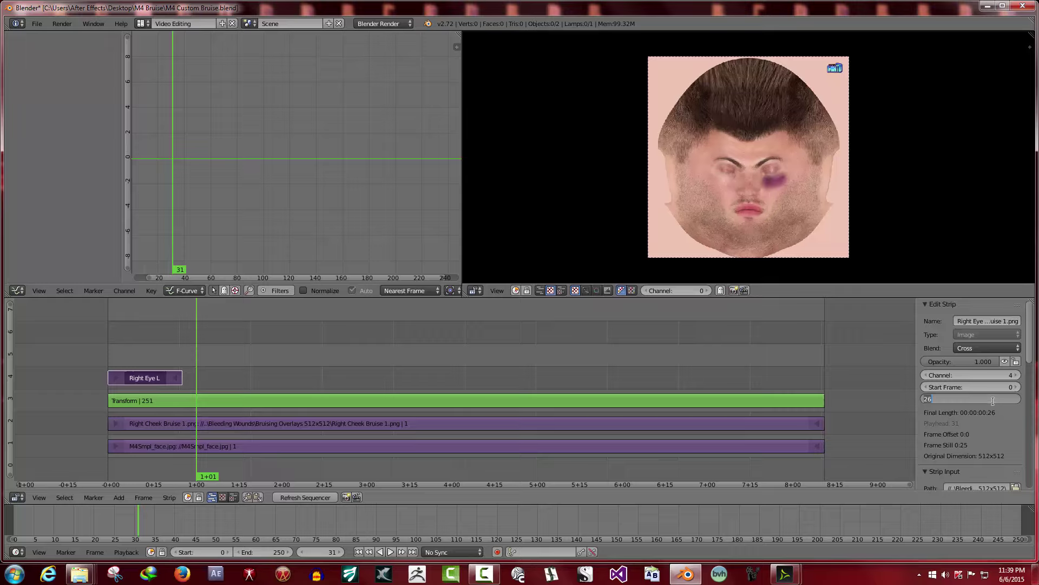
type("250")
key("Return")
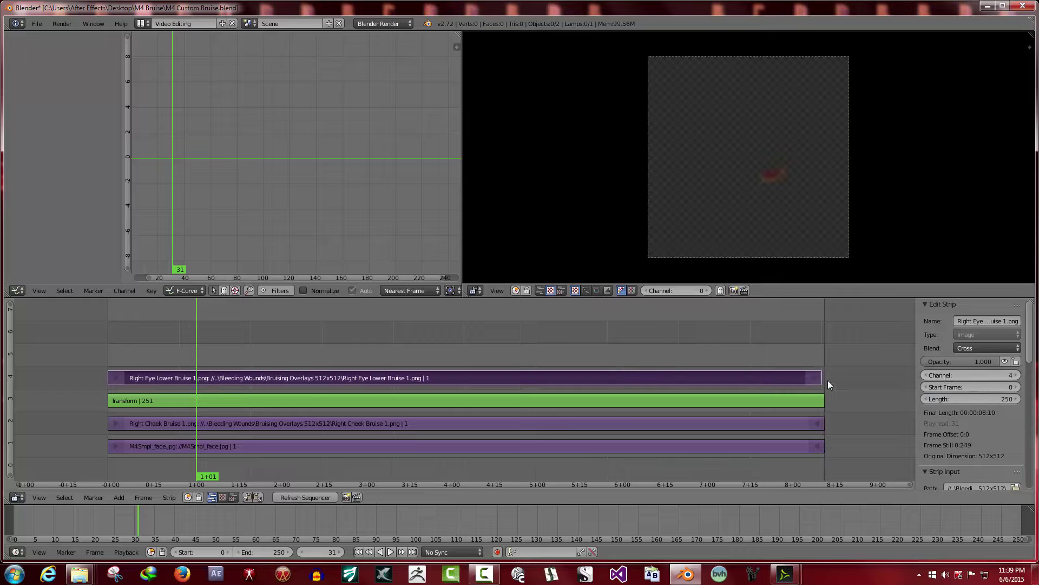
left_click(1017, 399)
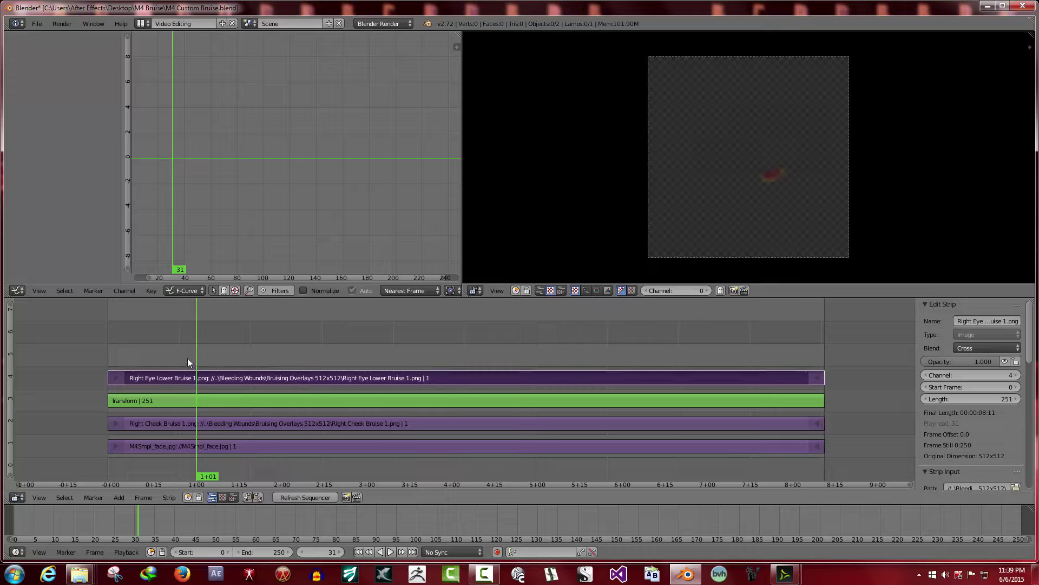
Add a Transform effect strip to the Right Eye Lower Bruise 1.png strip and set its blend mode to Over Drop
left_click_drag(188, 358, 183, 401)
right_click(184, 401)
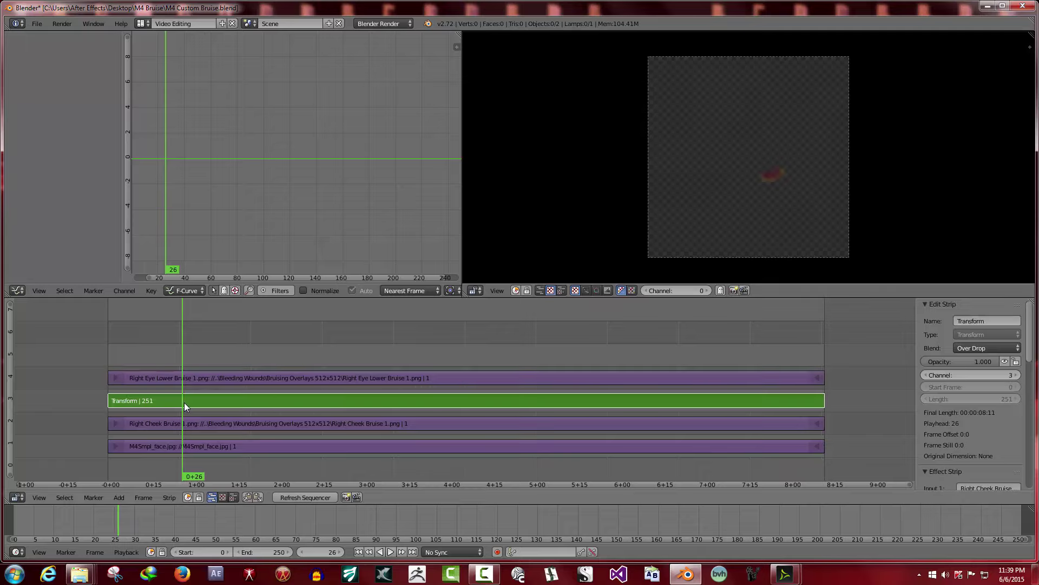
right_click(184, 379)
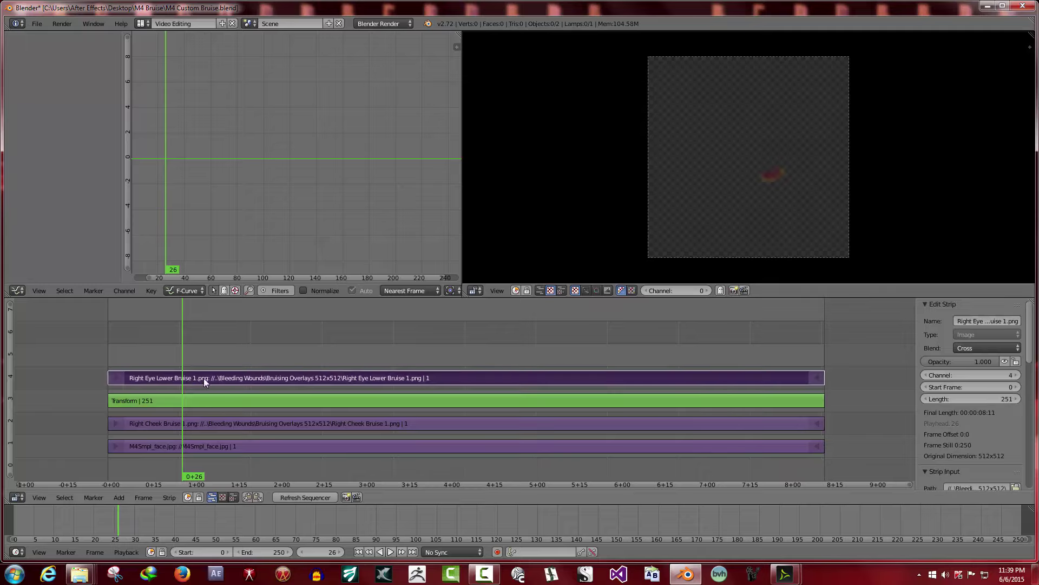
left_click(121, 497)
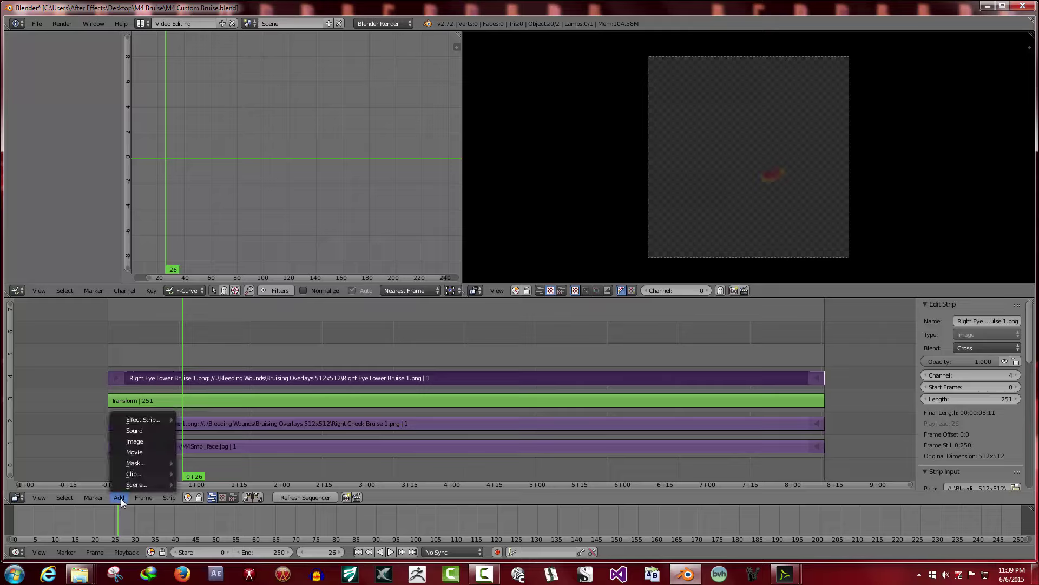
mouse_move(146, 421)
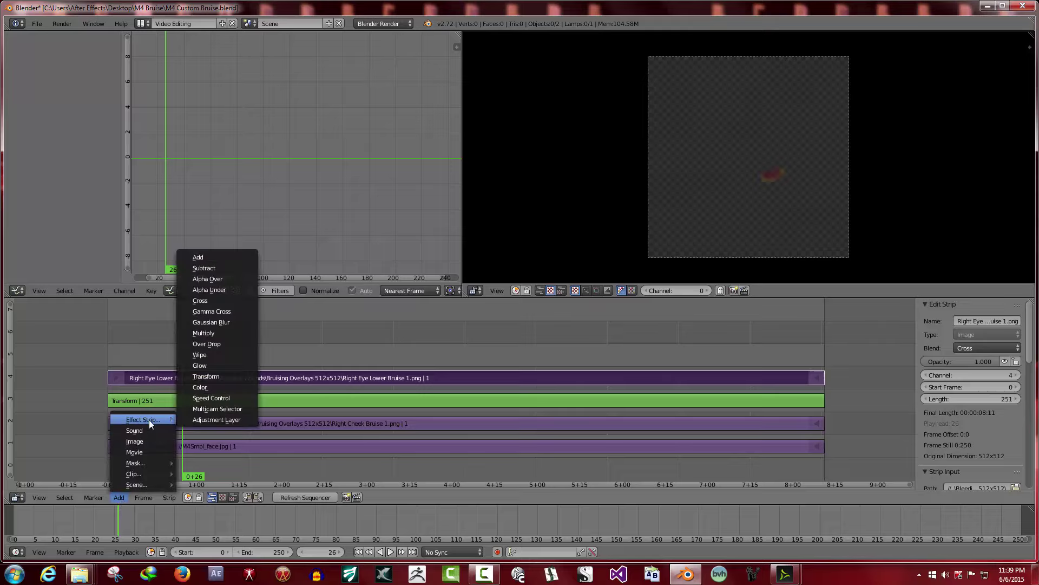
left_click(223, 371)
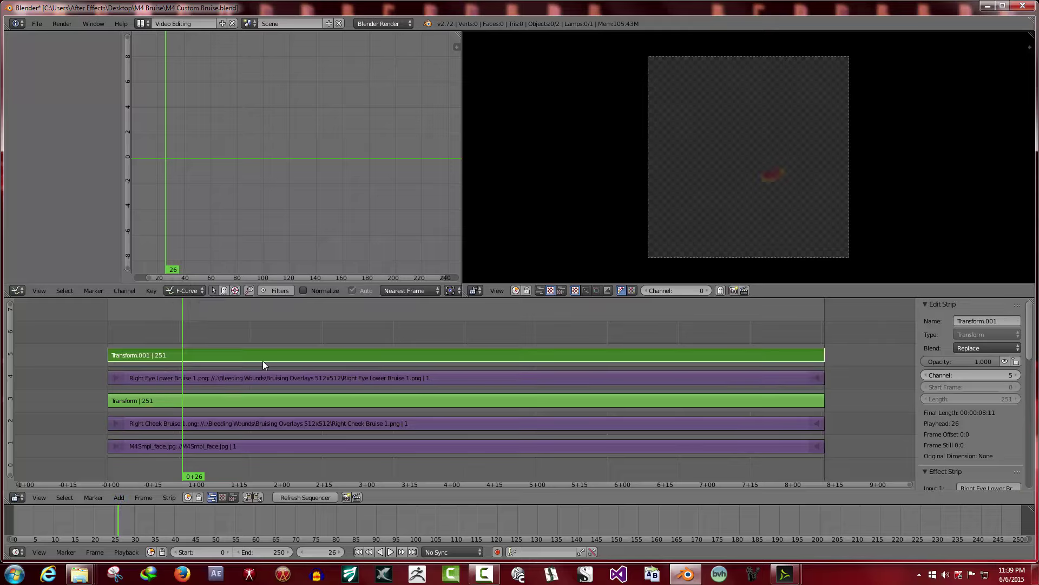
left_click(992, 348)
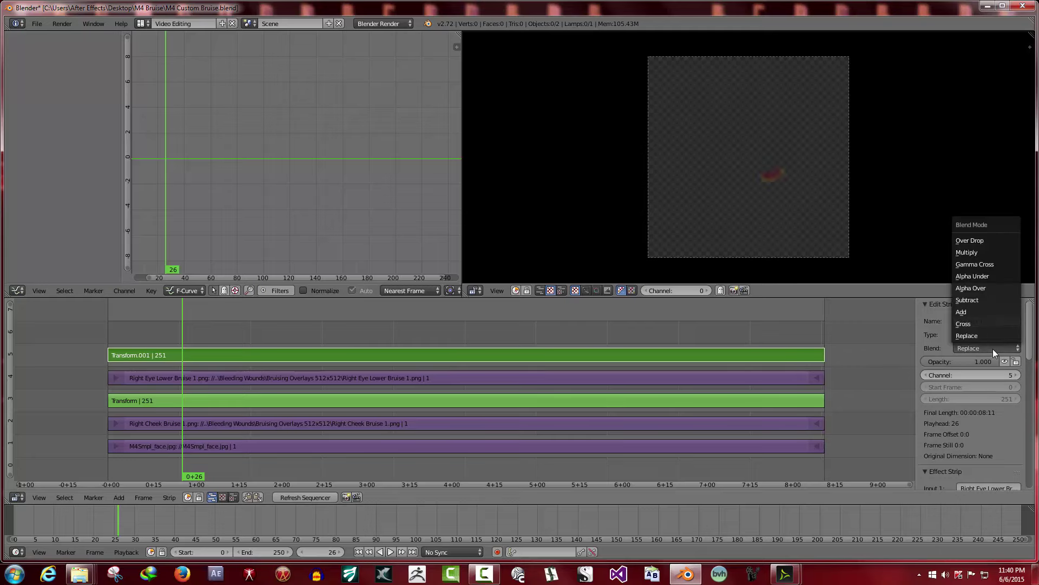
left_click(990, 240)
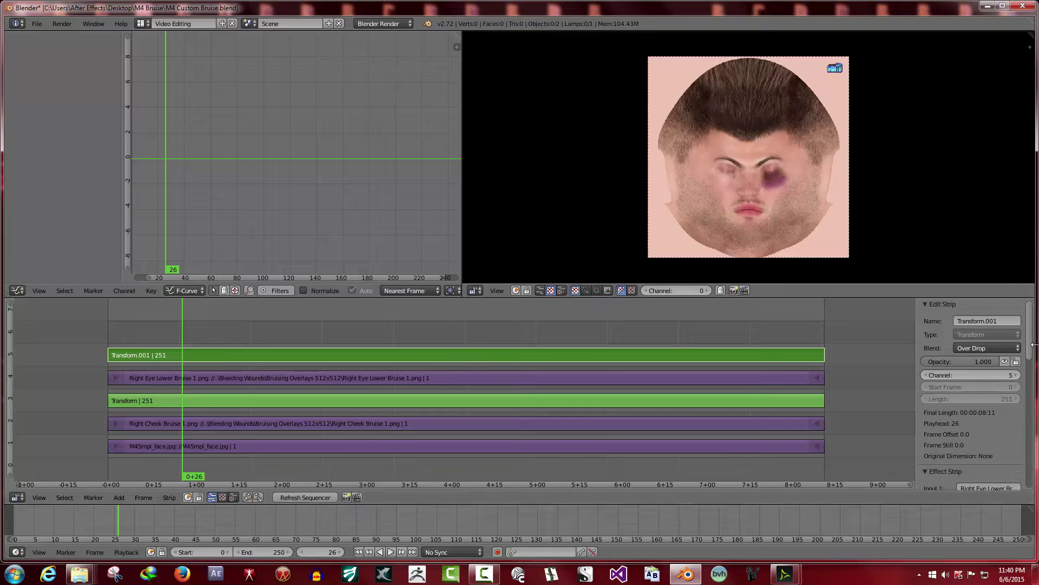
Enable uniform scale on the new Transform strip and position the bruise under the opposite eye, about X -25.35, Y -3.21
scroll(1033, 343, "down", 8)
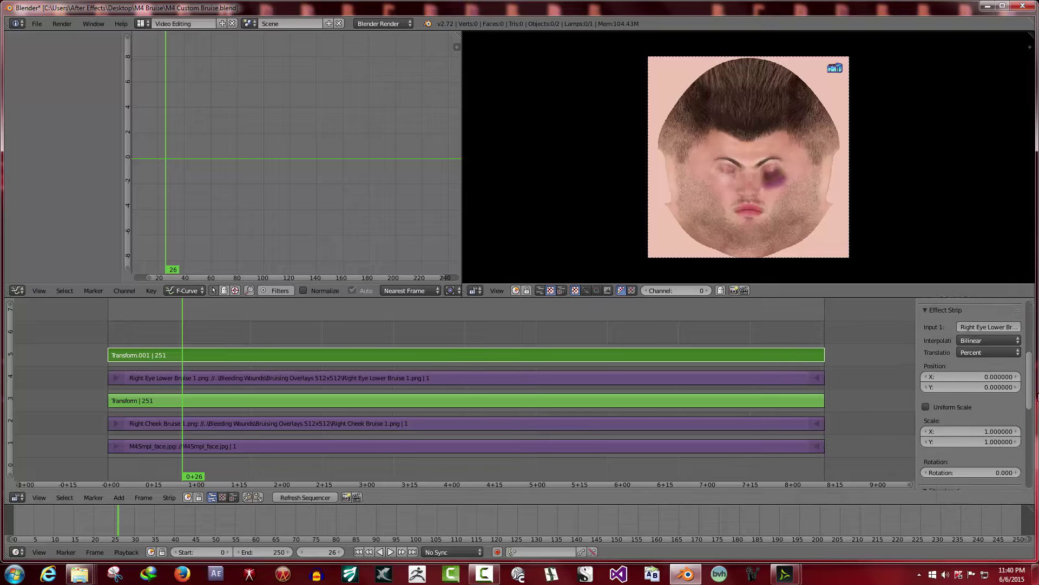
left_click(926, 385)
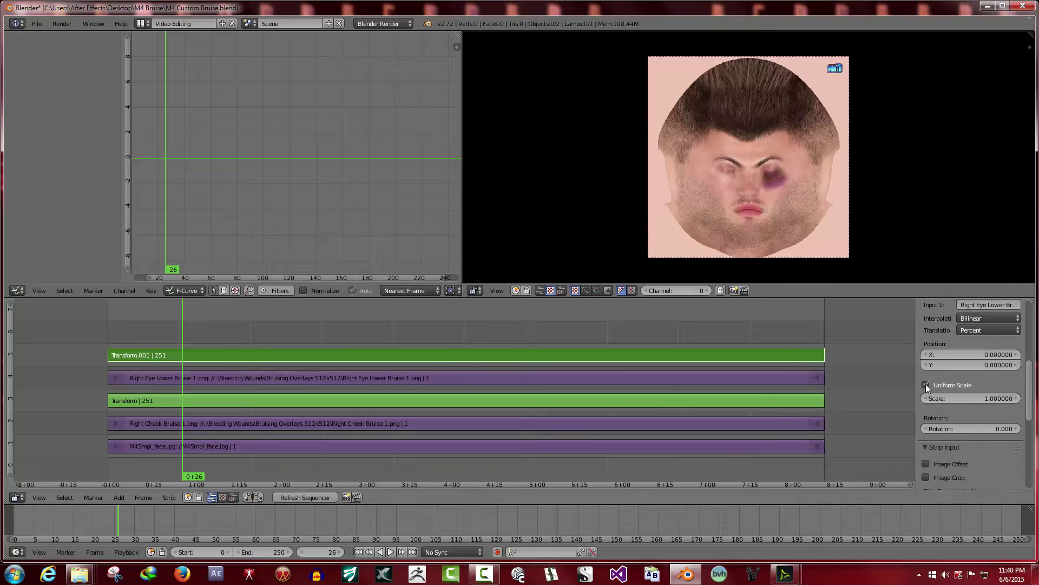
left_click_drag(966, 355, 886, 354)
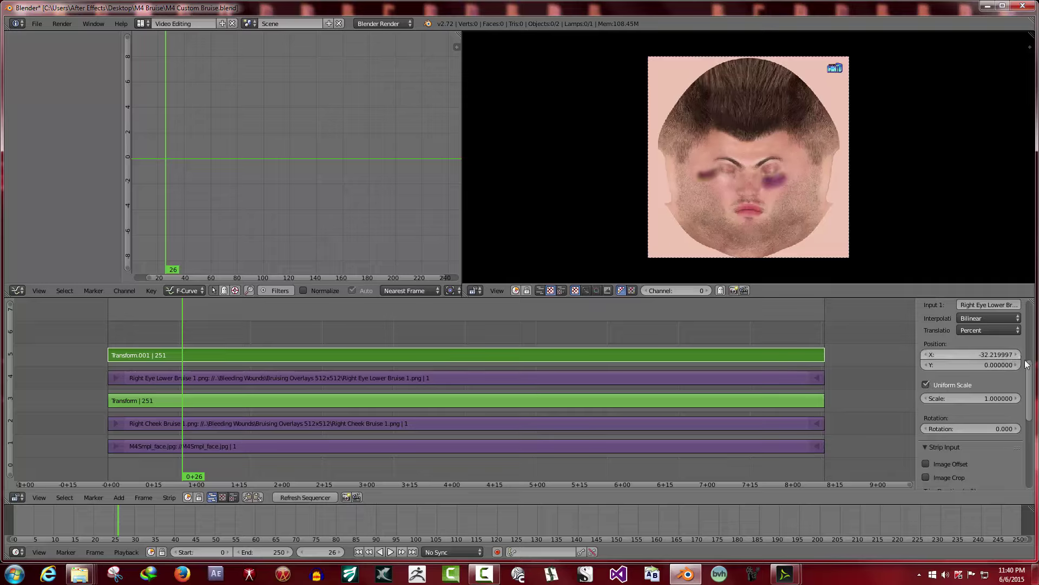
mouse_move(1002, 365)
left_mouse_down()
mouse_move(972, 365)
mouse_move(1009, 356)
mouse_move(1000, 366)
mouse_move(1016, 366)
left_mouse_up()
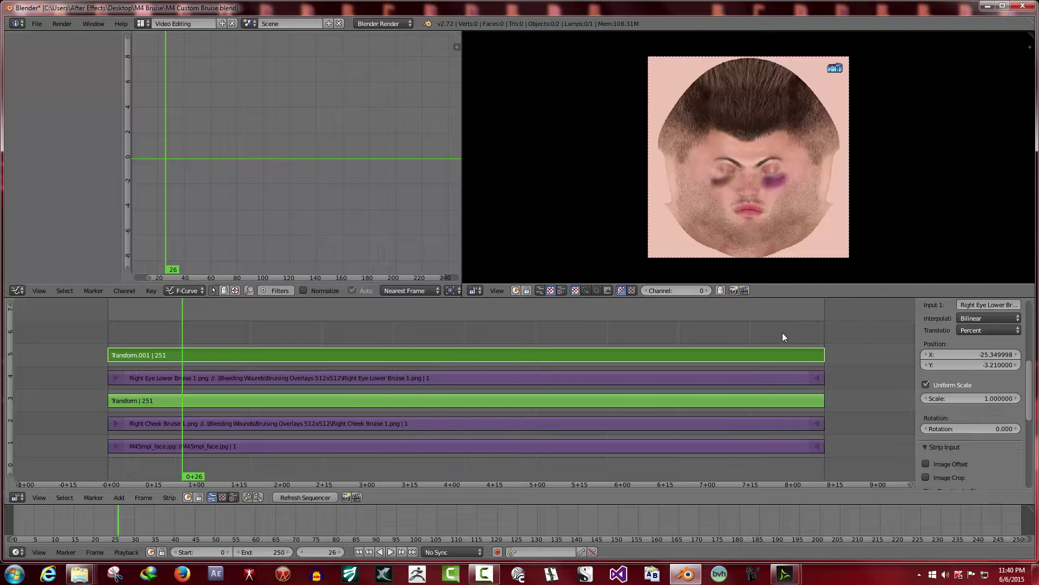
Delete the Transform.001 strip and the Right Eye Lower Bruise 1.png strip from the sequencer
right_click(305, 377)
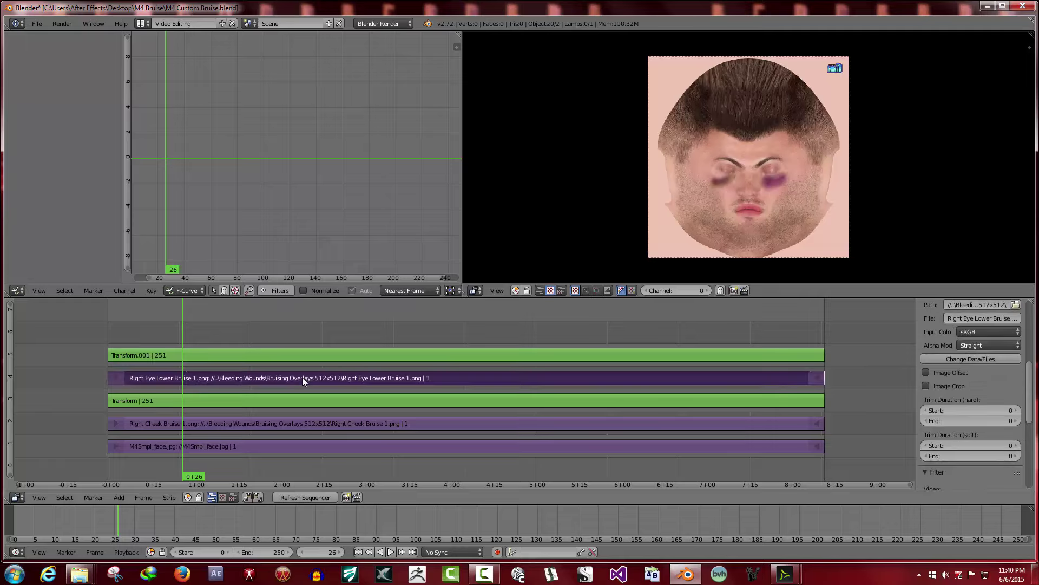
right_click(294, 355)
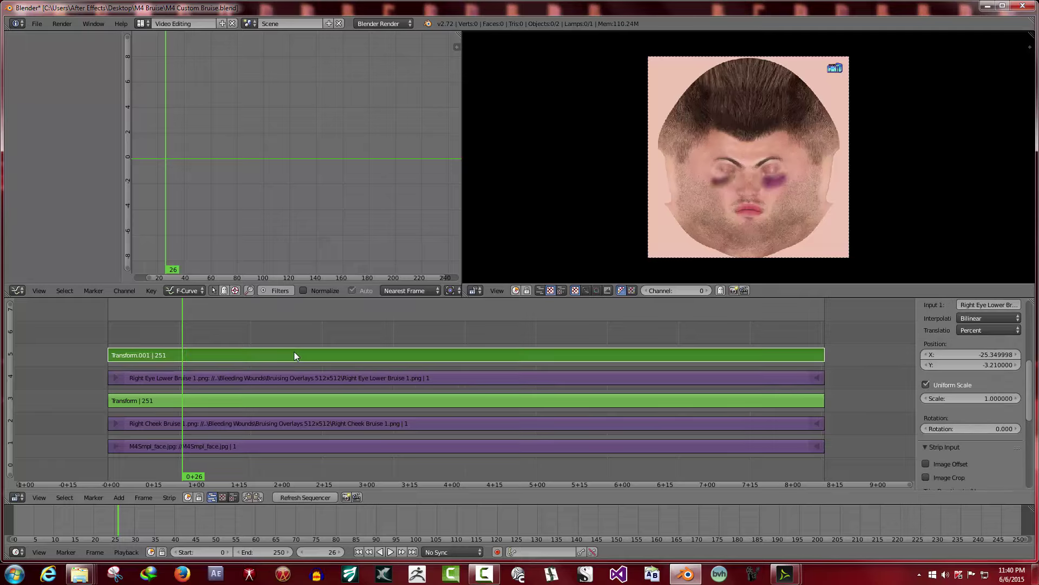
key("x")
left_click(294, 353)
right_click(291, 375)
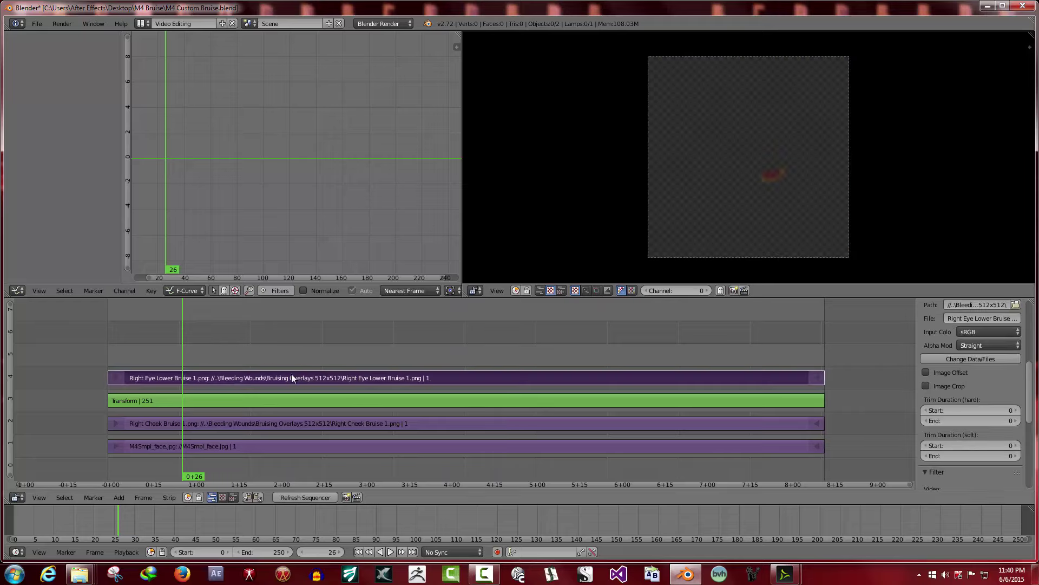
key("x")
left_click(291, 375)
Delete the remaining Transform and Right Cheek Bruise 1.png strips, keeping M4Smpl_face.jpg, and return the playhead to frame 0
right_click(290, 400)
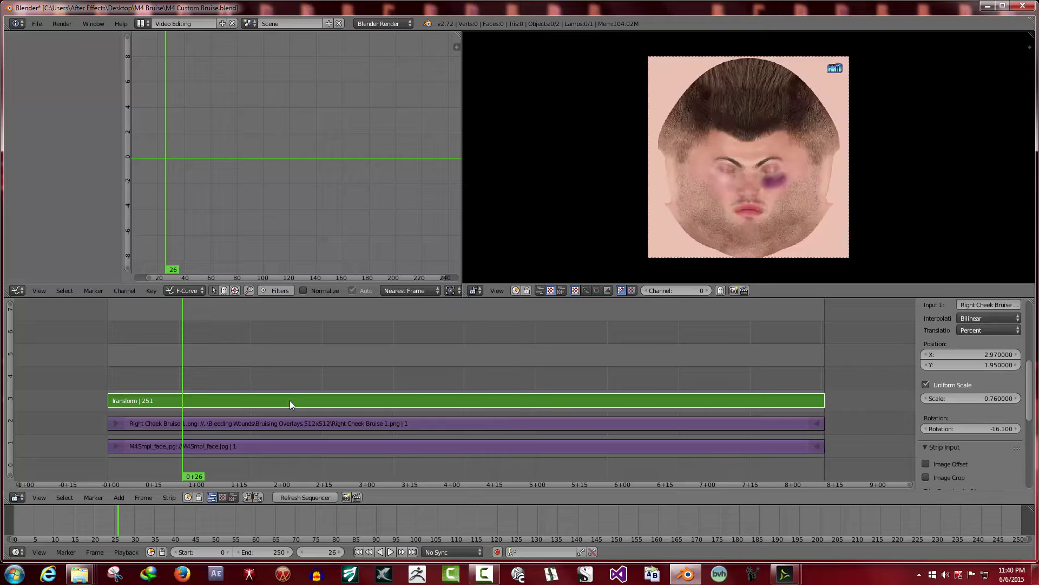
key("x")
left_click(291, 403)
right_click(287, 424)
key("x")
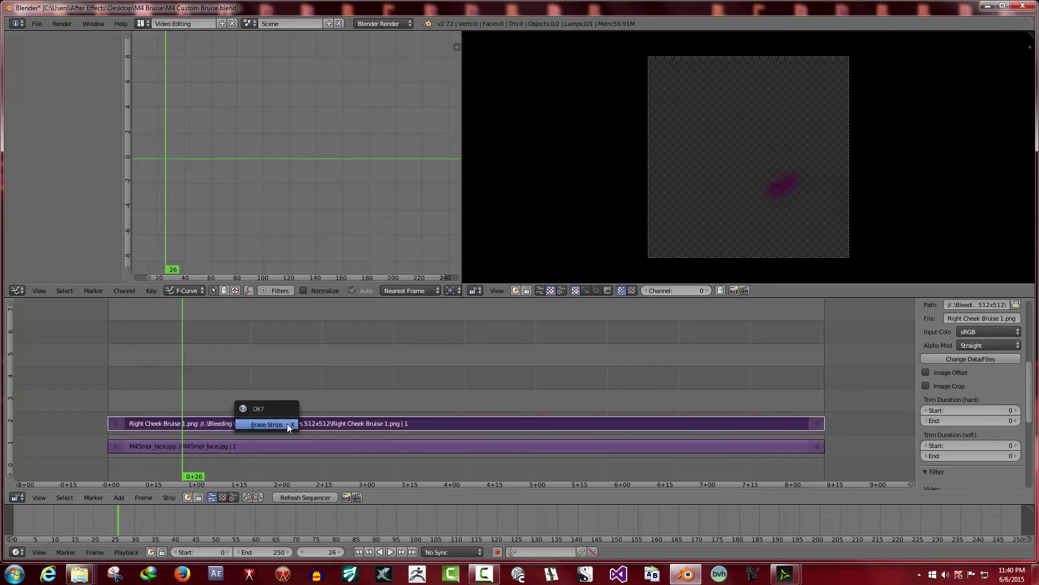
left_click(287, 423)
right_click(271, 447)
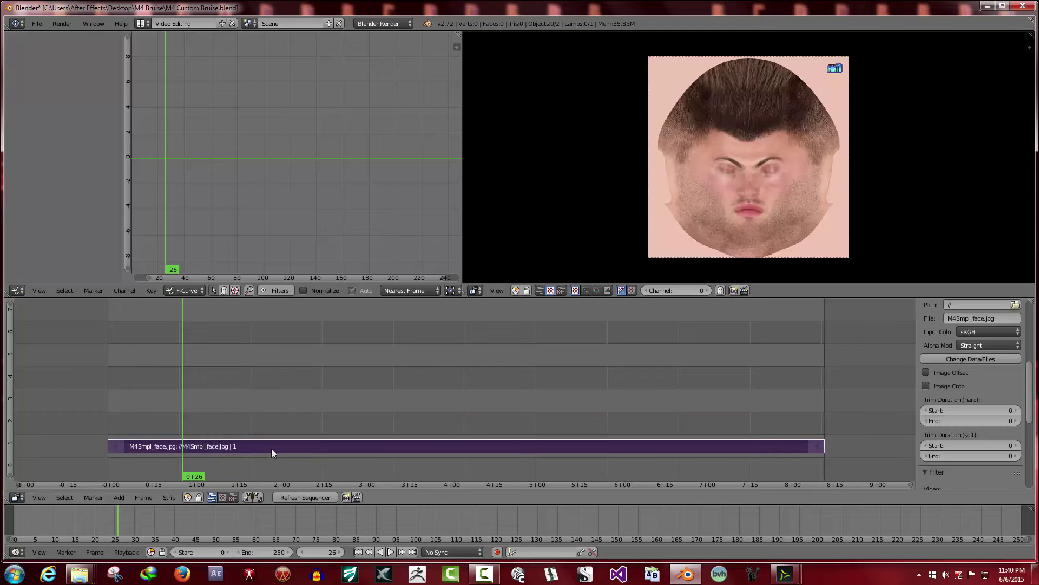
left_click(358, 552)
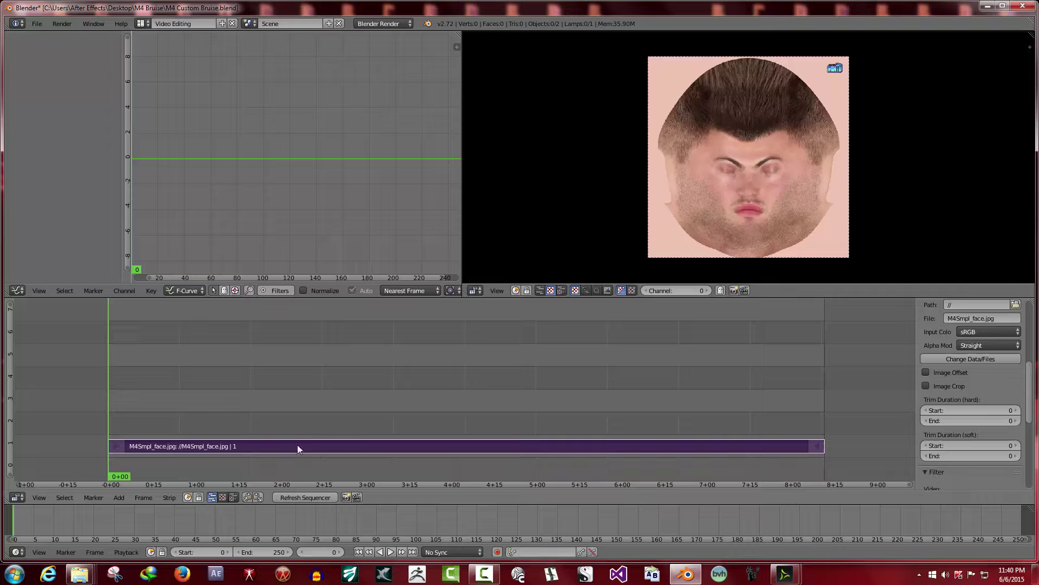
left_click(116, 497)
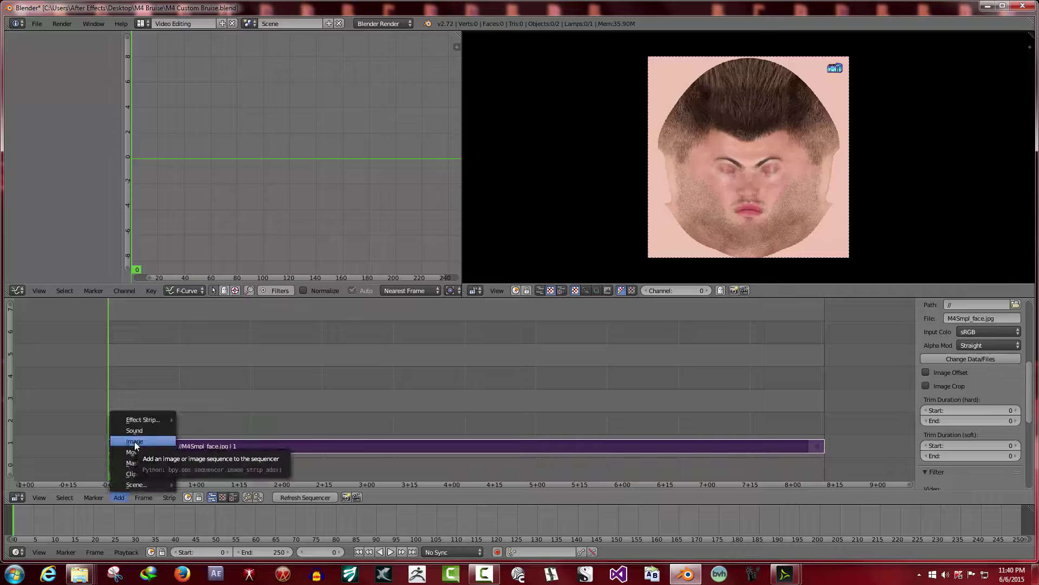
left_click(134, 441)
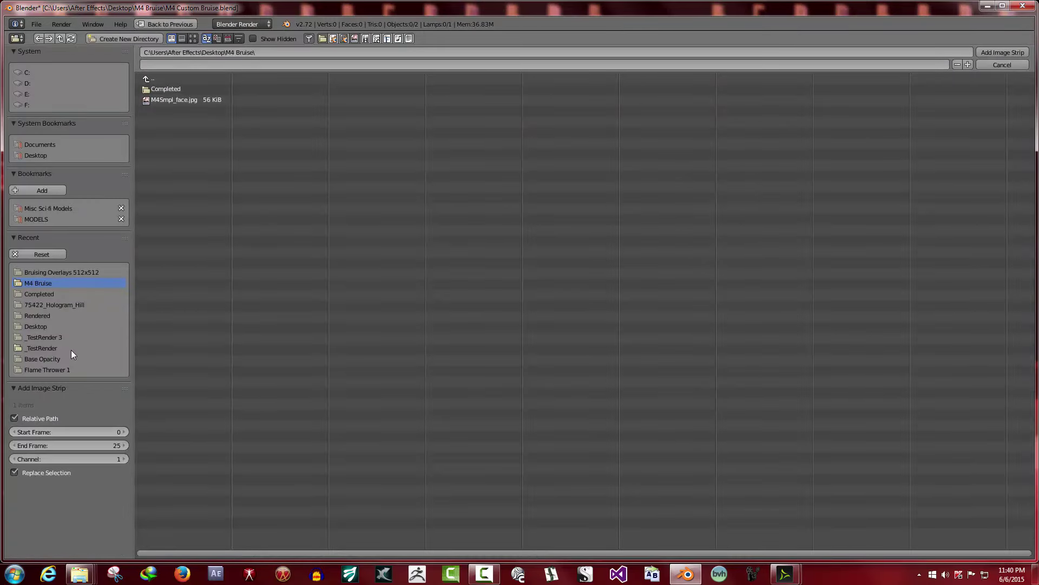
left_click(39, 272)
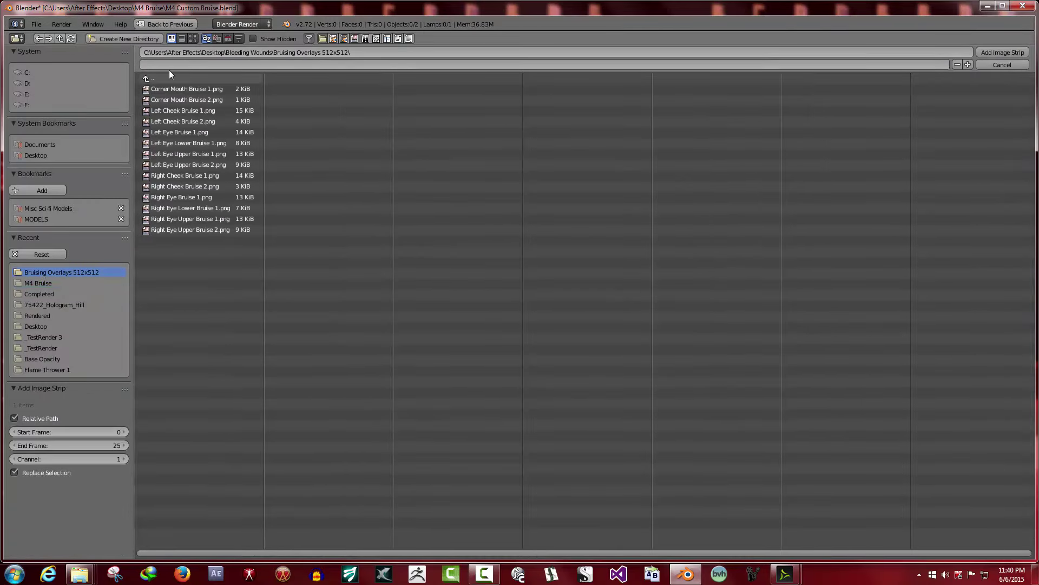
left_click(148, 78)
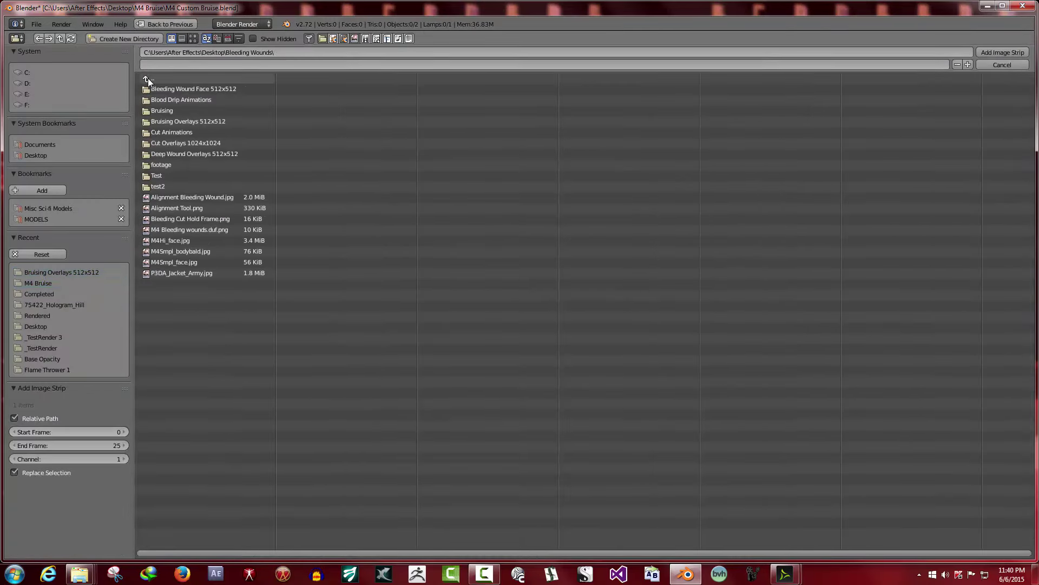
left_click(186, 99)
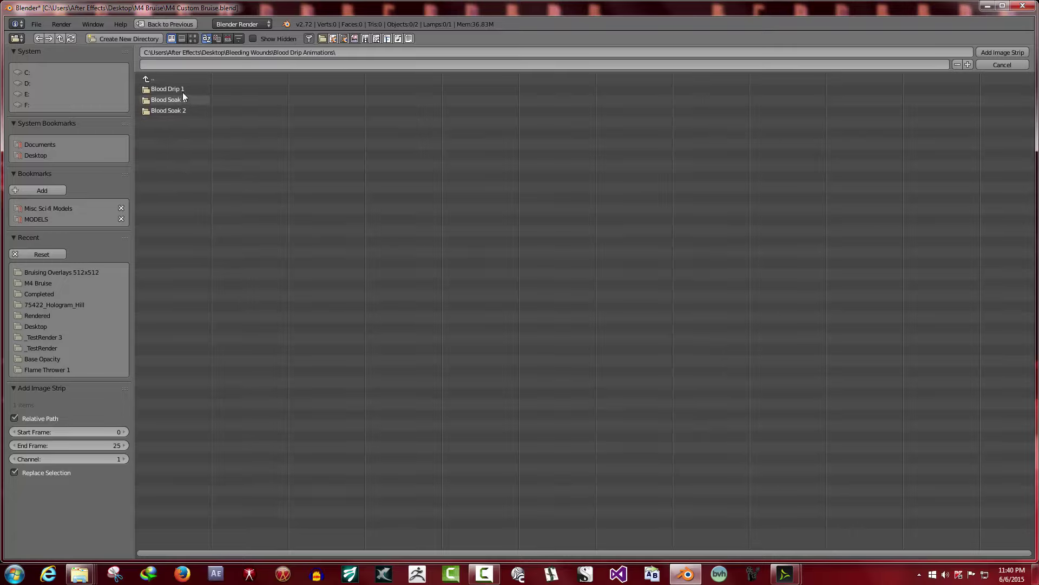
left_click(182, 89)
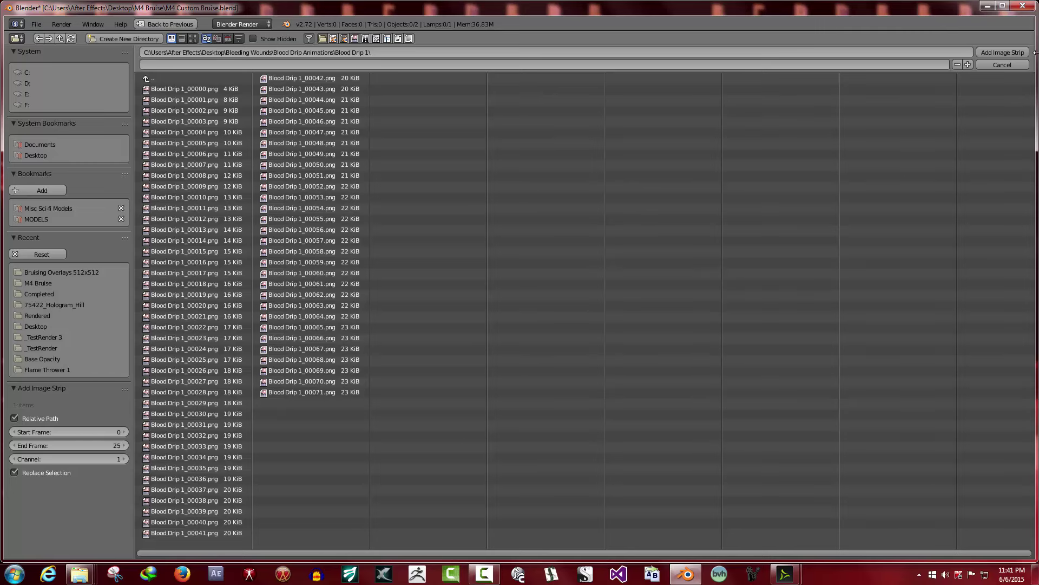
left_click(1016, 64)
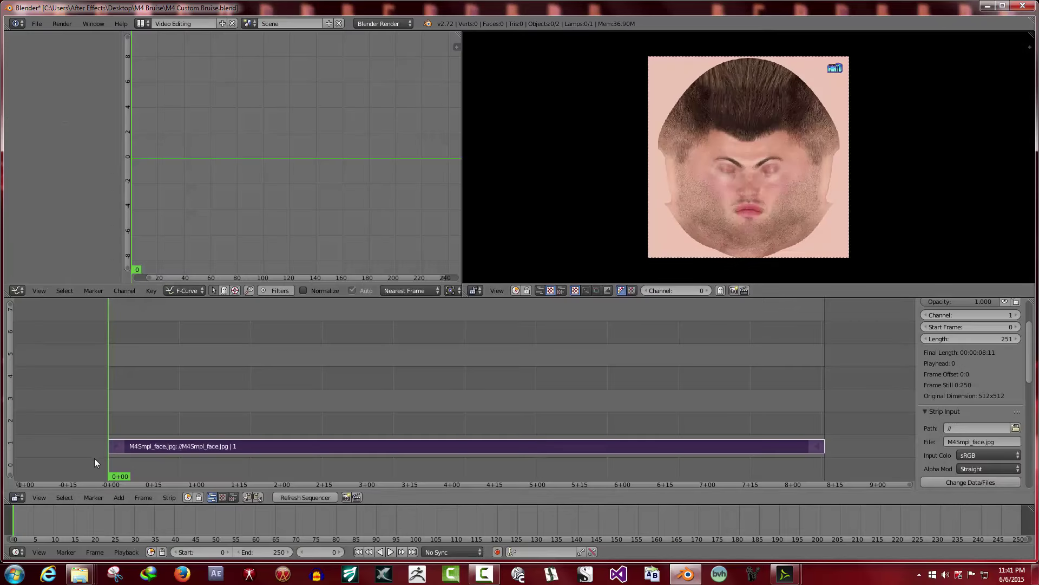
Start adding an image strip and browse to the Blood Drip 1 folder inside Bleeding Wounds\Blood Drip Animations
left_click(119, 497)
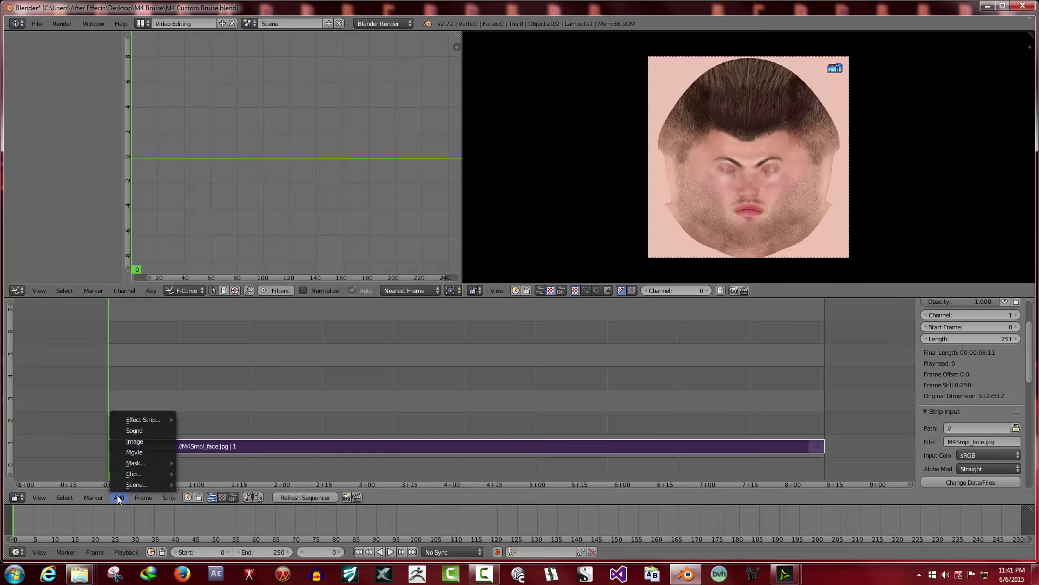
left_click(134, 441)
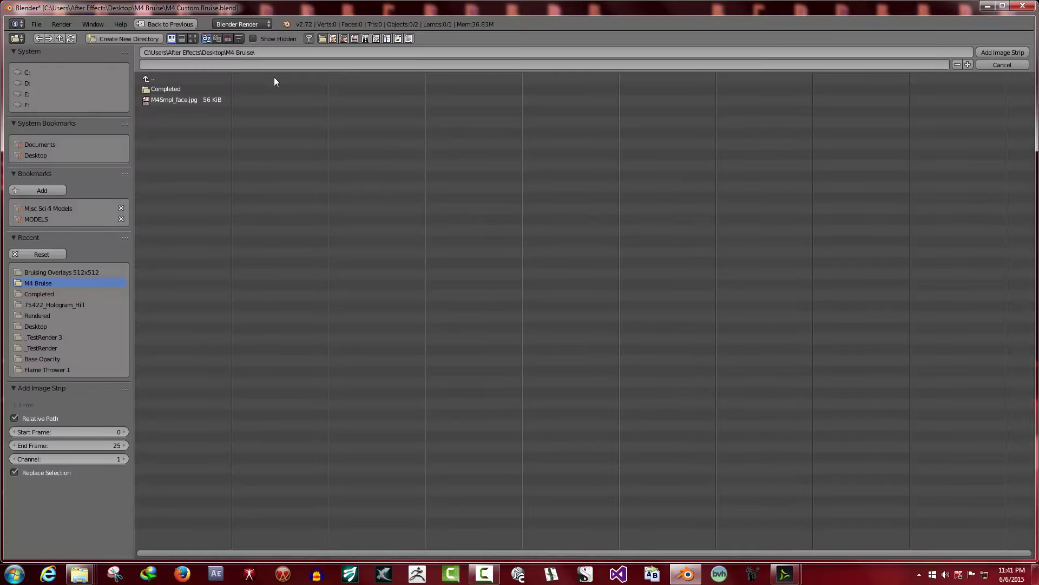
left_click(44, 274)
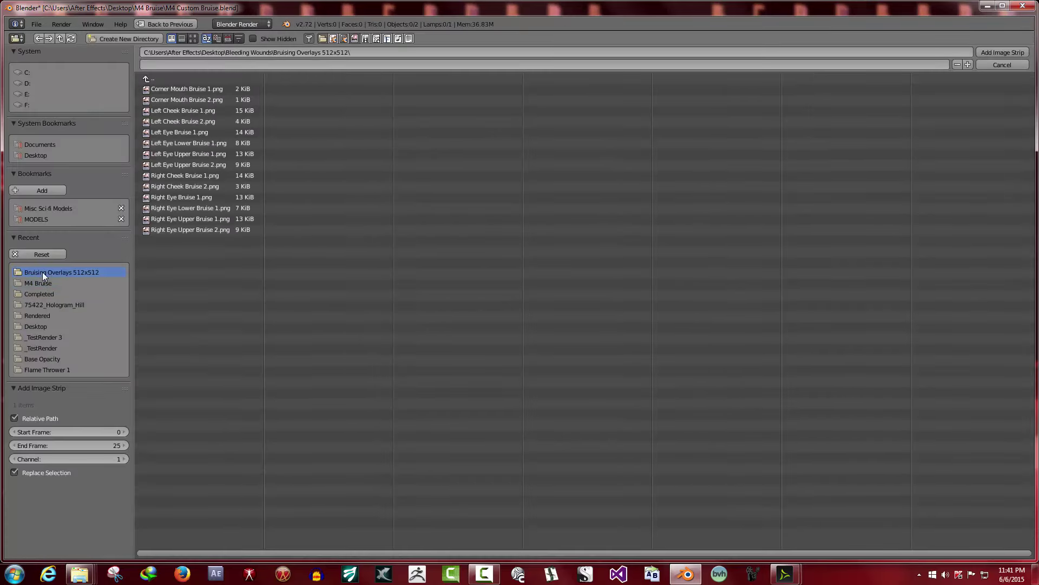
left_click(151, 79)
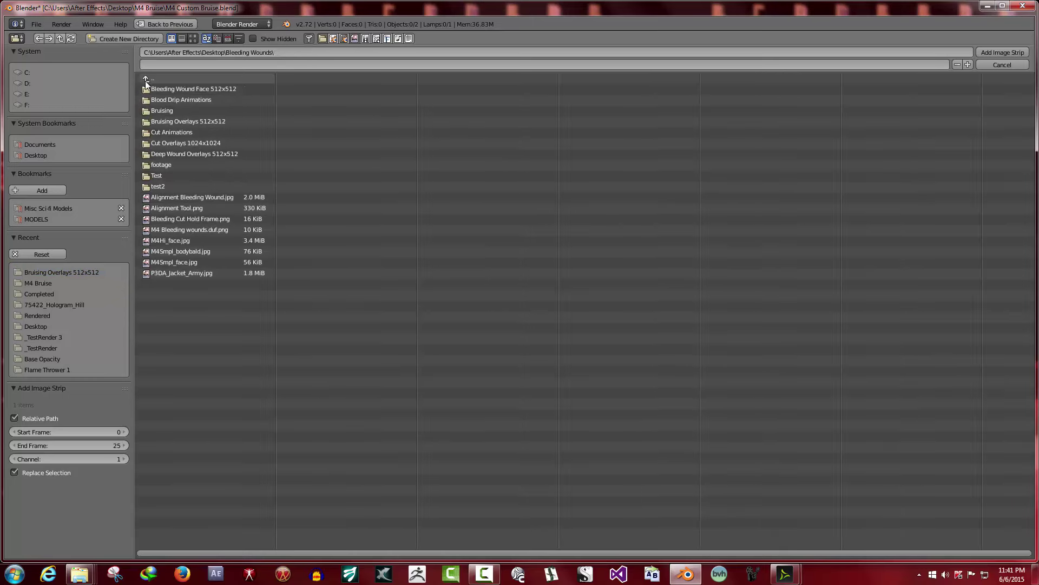
left_click(181, 101)
left_click(167, 90)
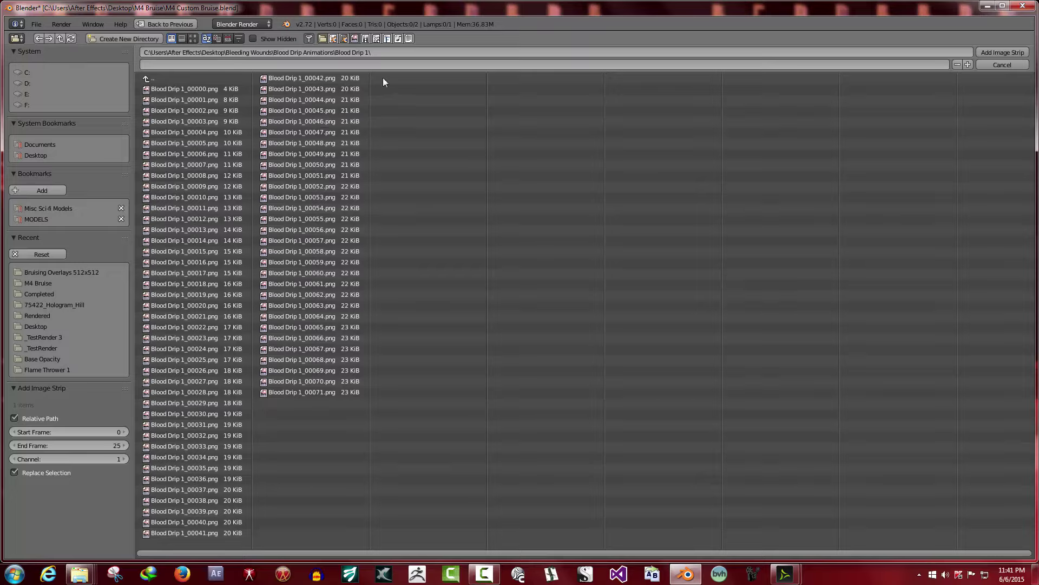
Add all Blood Drip 1 PNG frames as an image sequence strip with end frame 71, and preview it at frame 45
left_click_drag(383, 78, 140, 544)
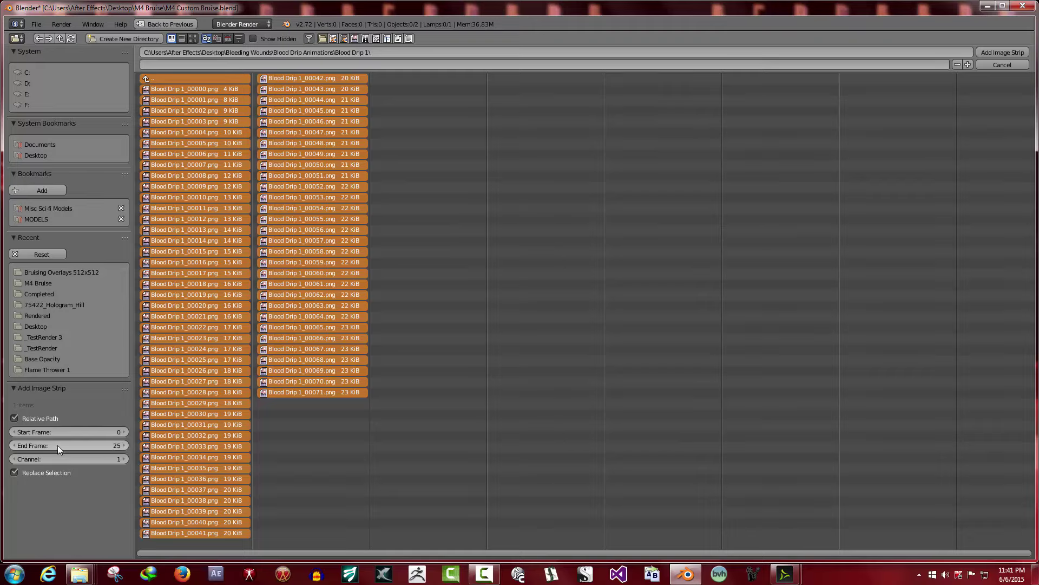
left_click(119, 446)
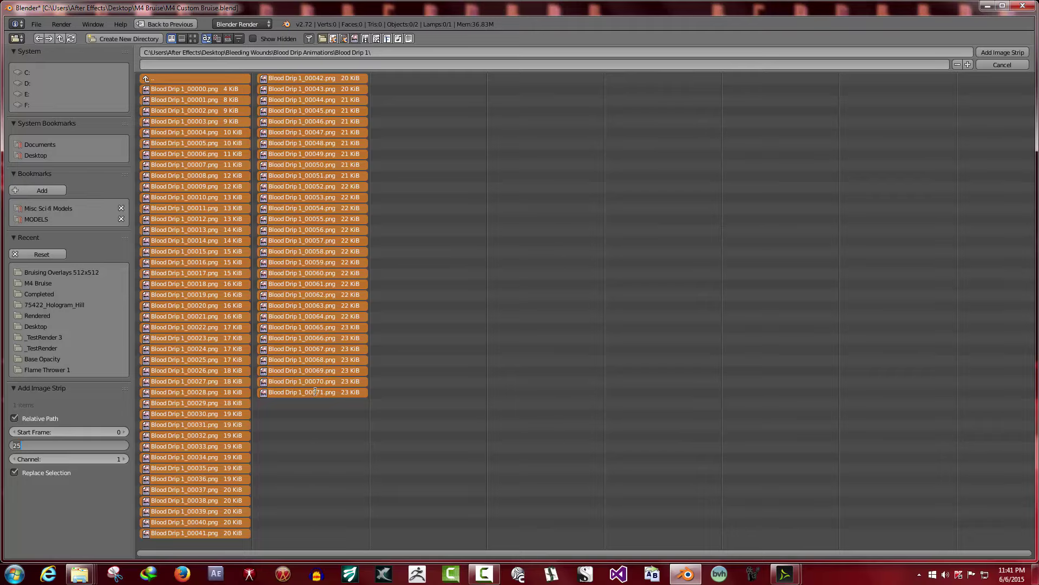
type("71")
key("Return")
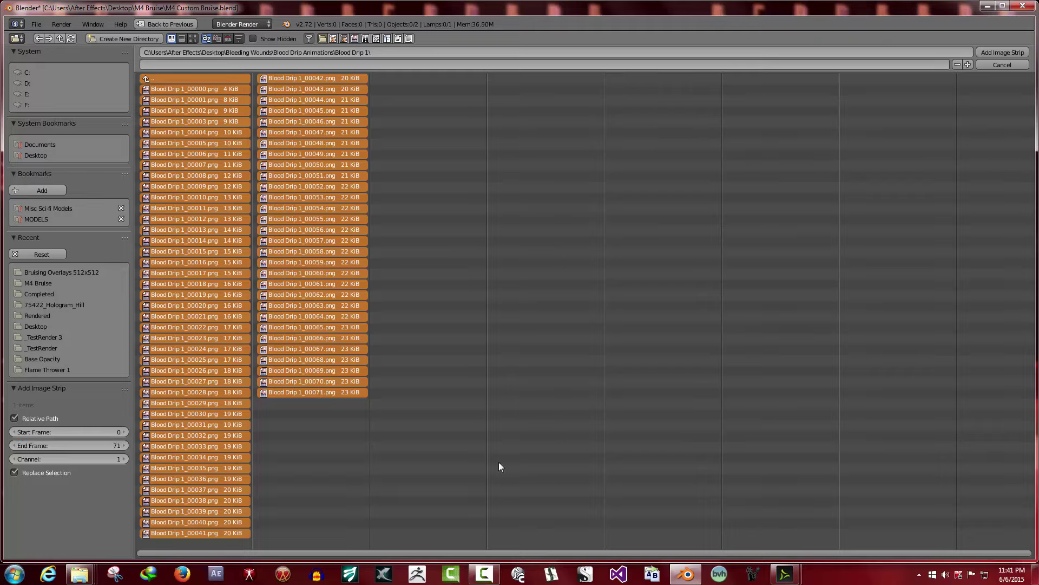
left_click(1005, 52)
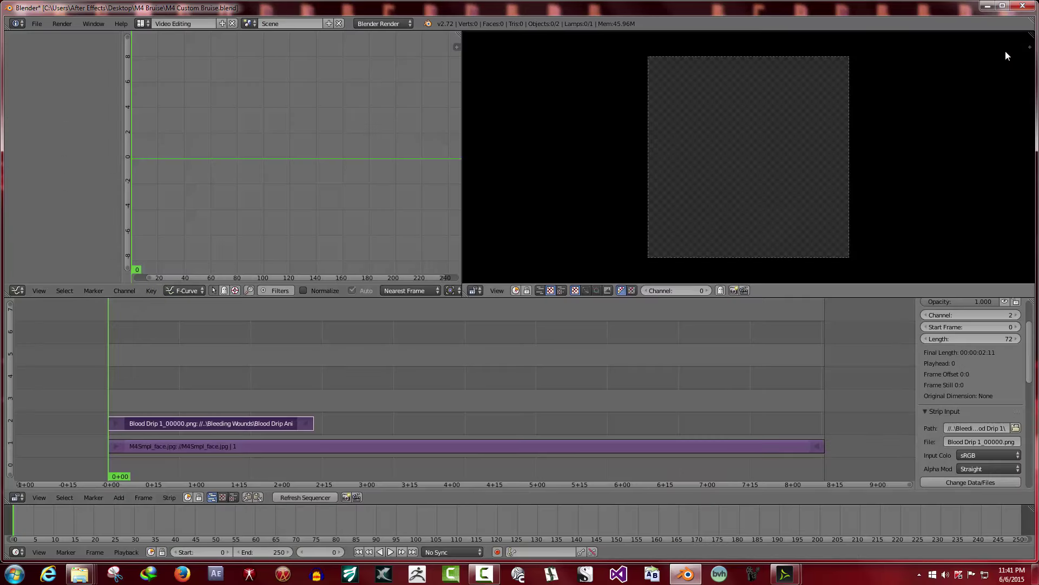
left_click(237, 425)
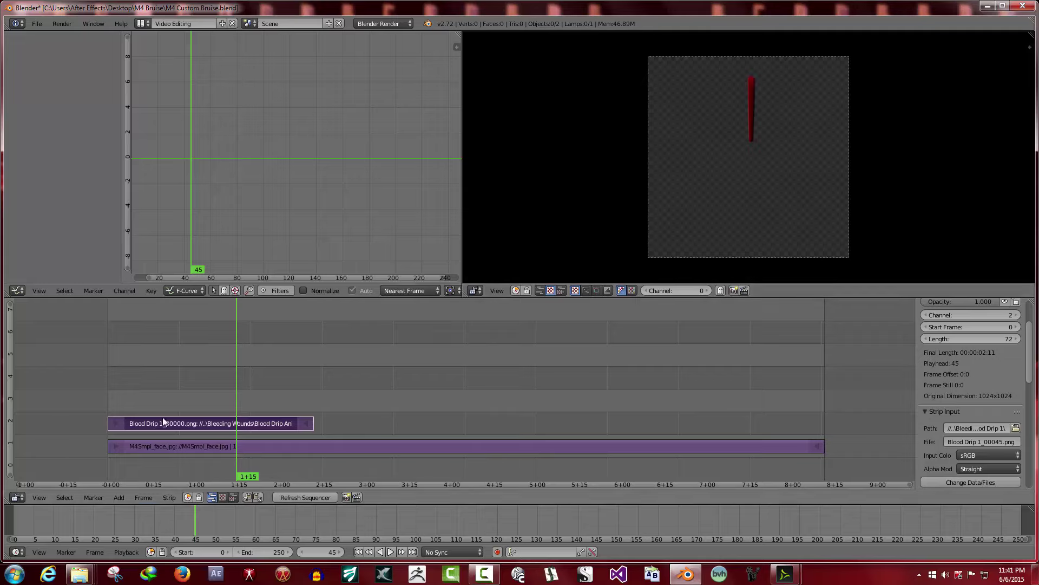
Add a Transform effect strip to the Blood Drip 1 sequence and set its blend mode to Over Drop, previewing at frame 23
left_click(173, 394)
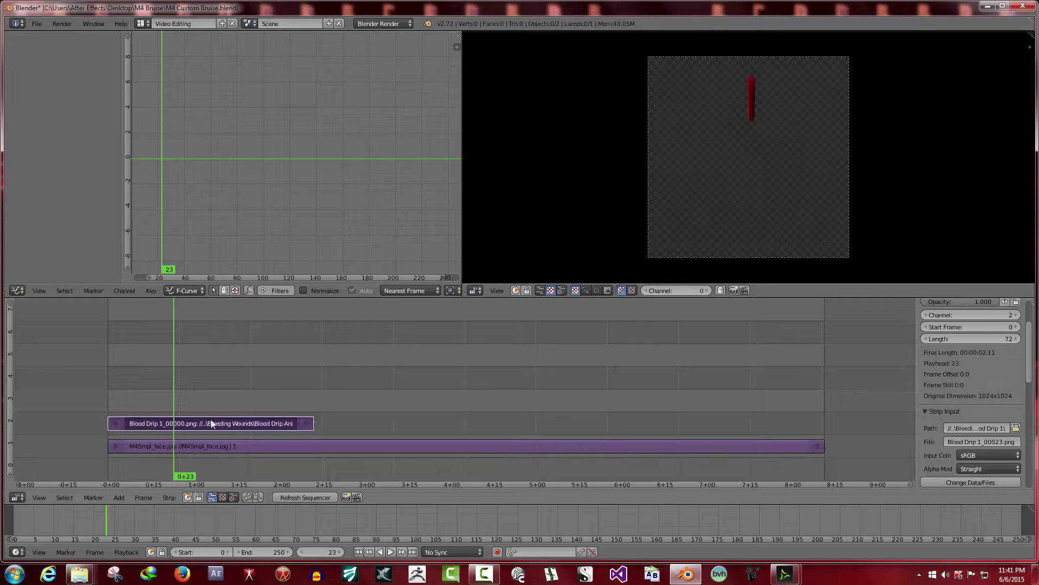
left_click(117, 498)
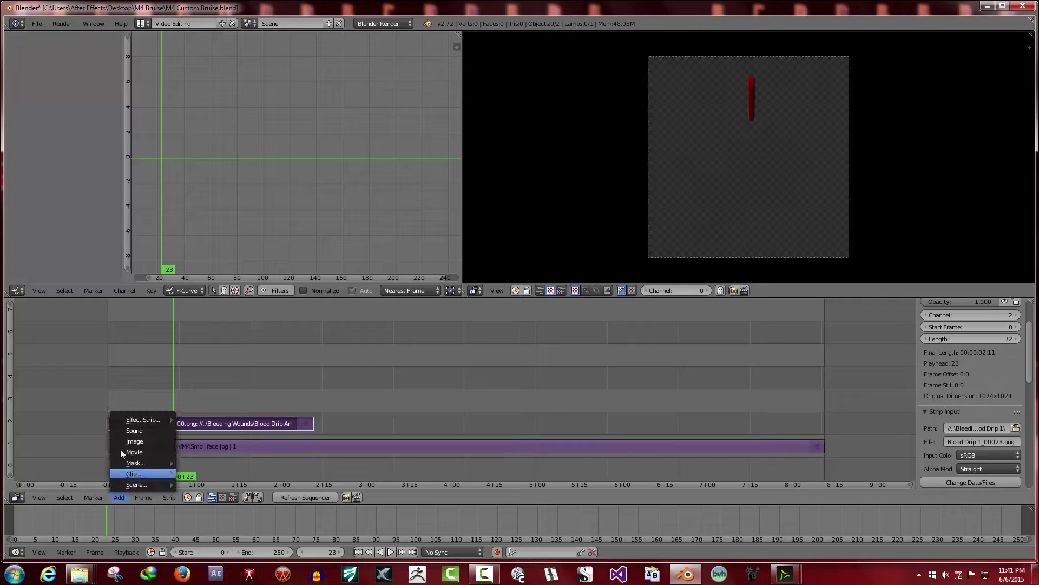
mouse_move(145, 420)
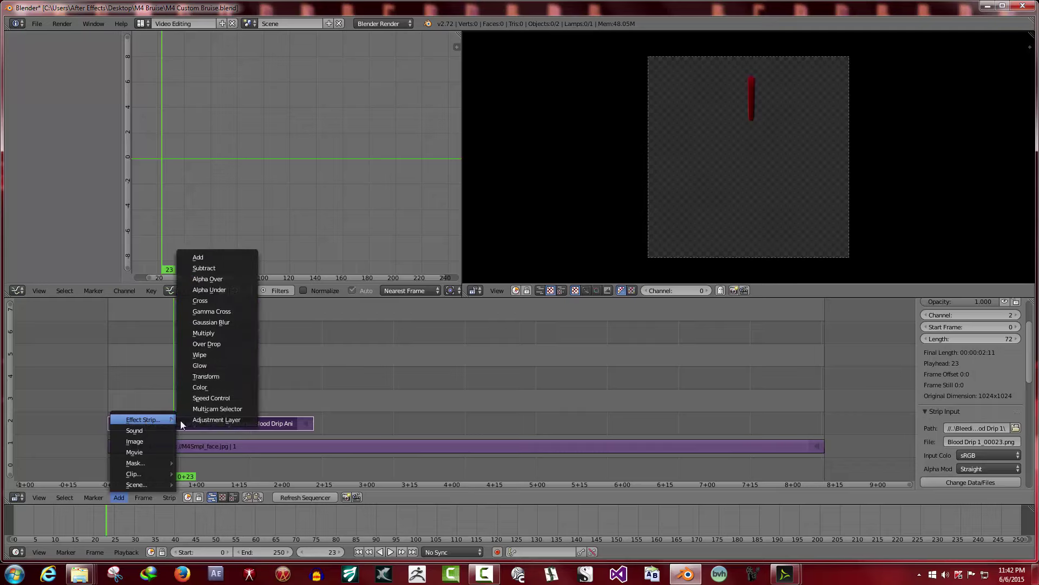
left_click(221, 376)
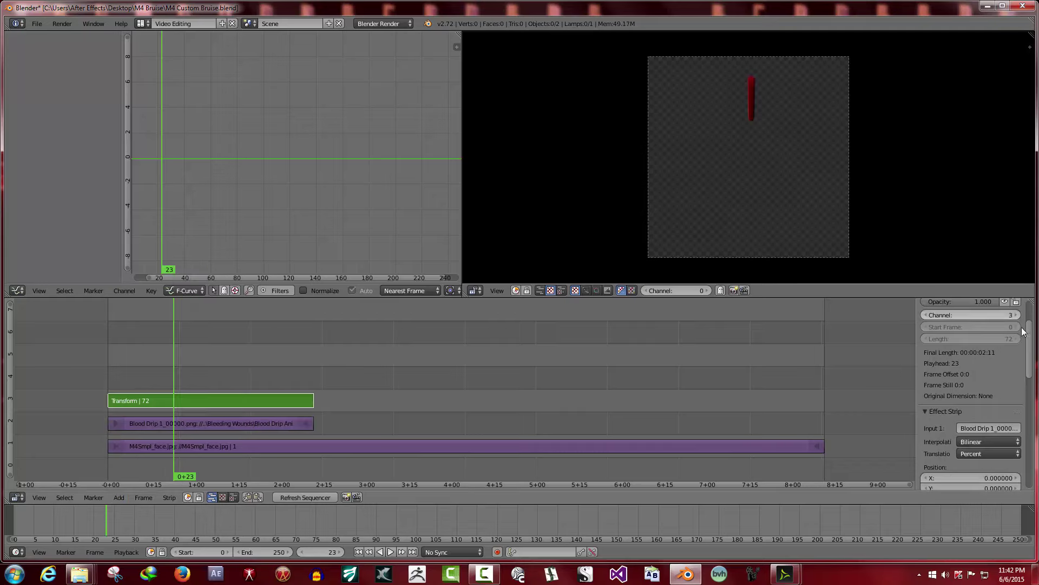
scroll(1021, 376, "up", 3)
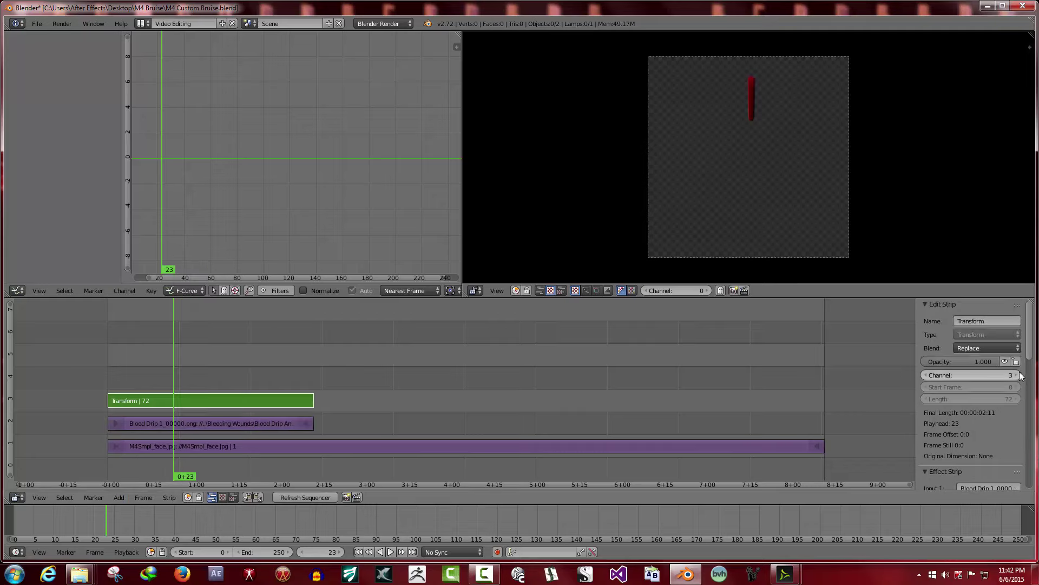
left_click(995, 348)
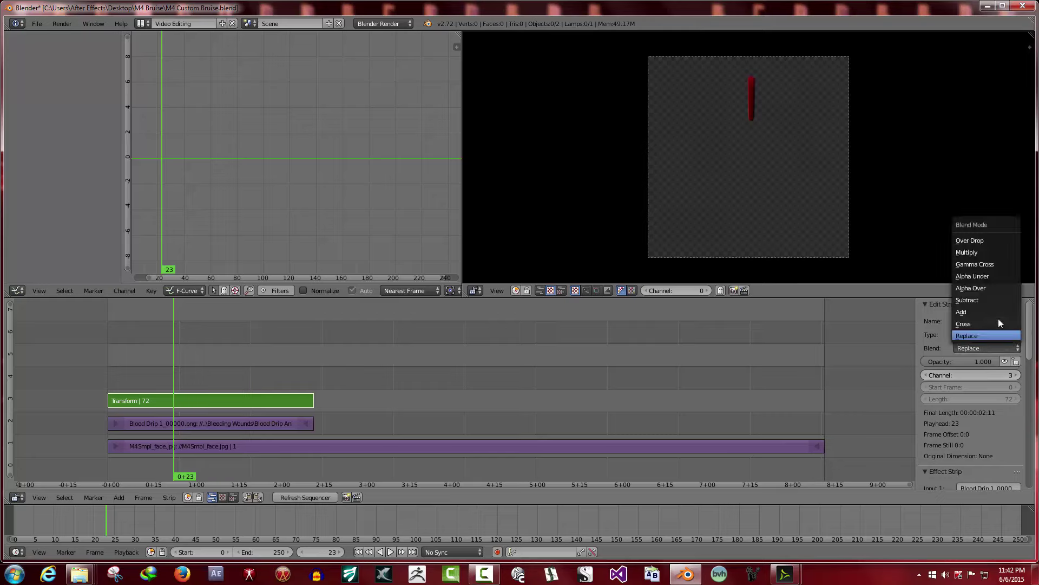
left_click(995, 241)
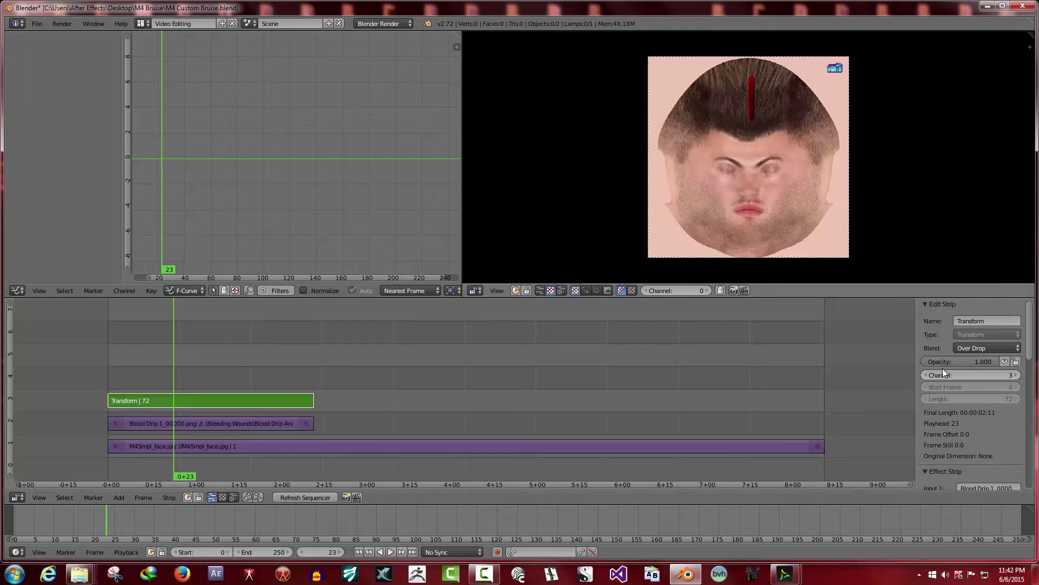
Enable uniform scale on the Transform strip, set its scale to 0.49 and its rotation to 0
scroll(958, 432, "down", 6)
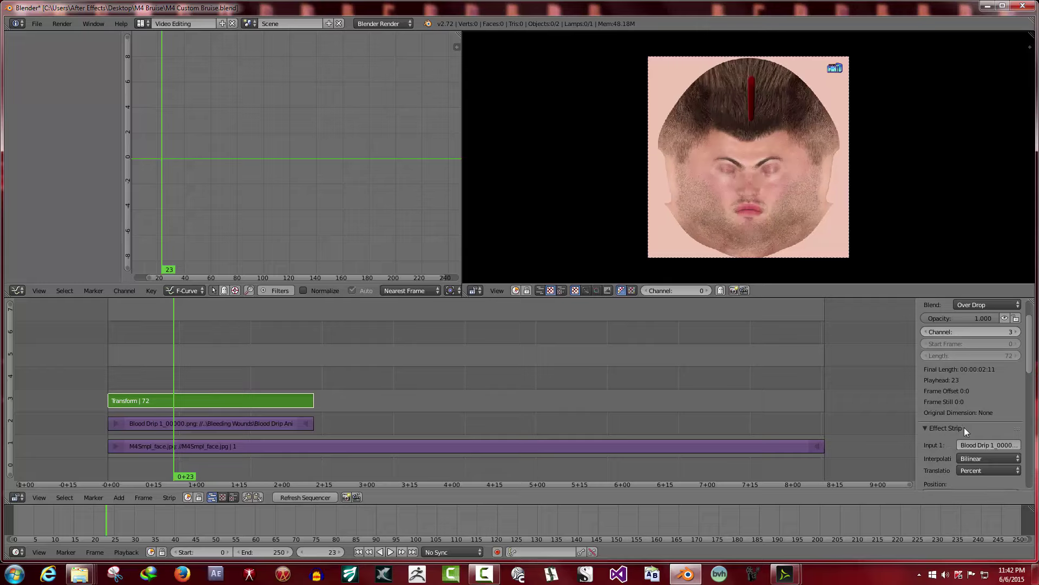
left_click_drag(999, 383, 980, 396)
scroll(996, 424, "down", 3)
left_click(929, 352)
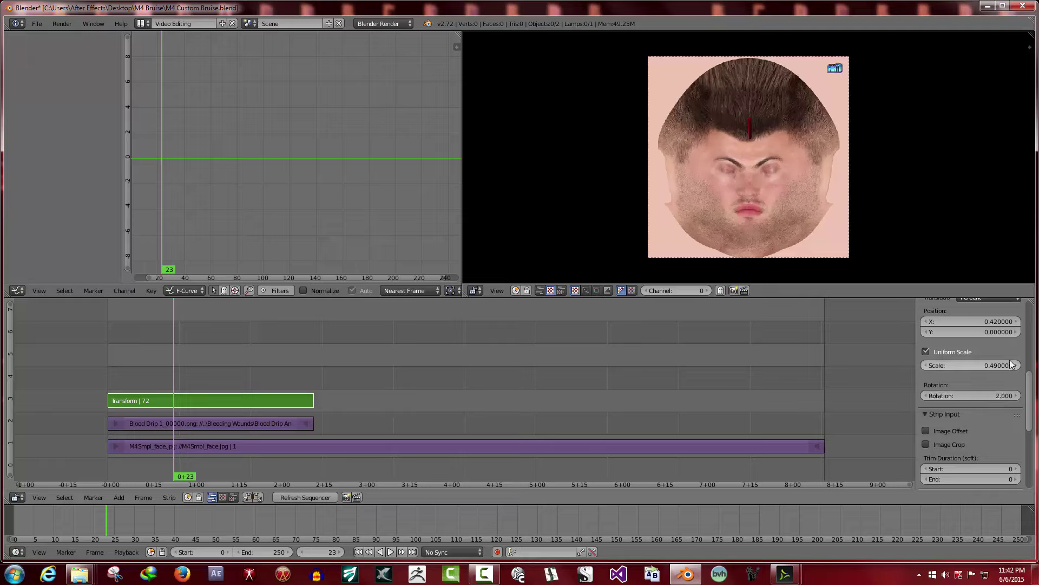
left_click(1008, 399)
type("0")
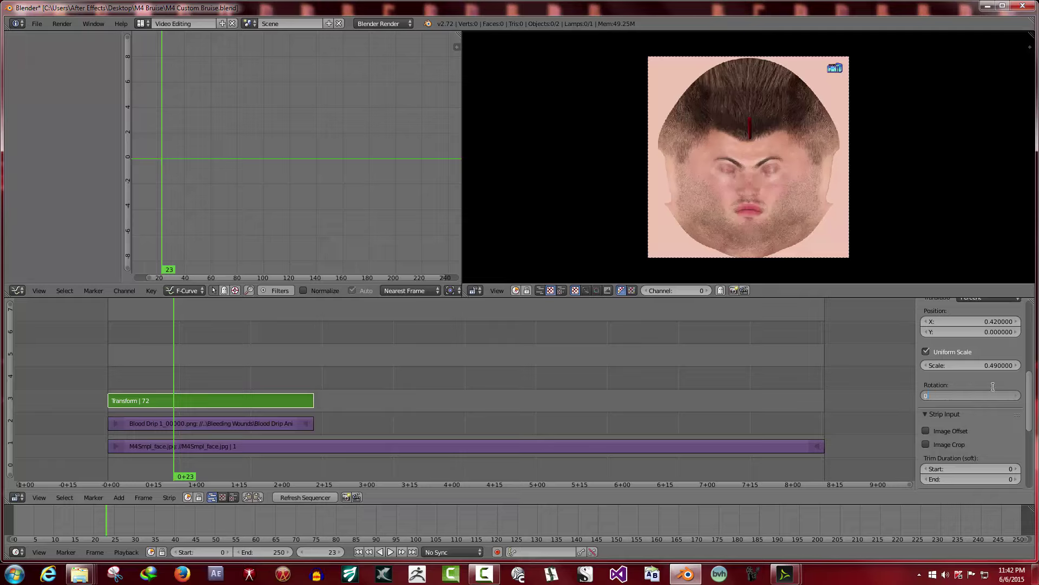
key("Return")
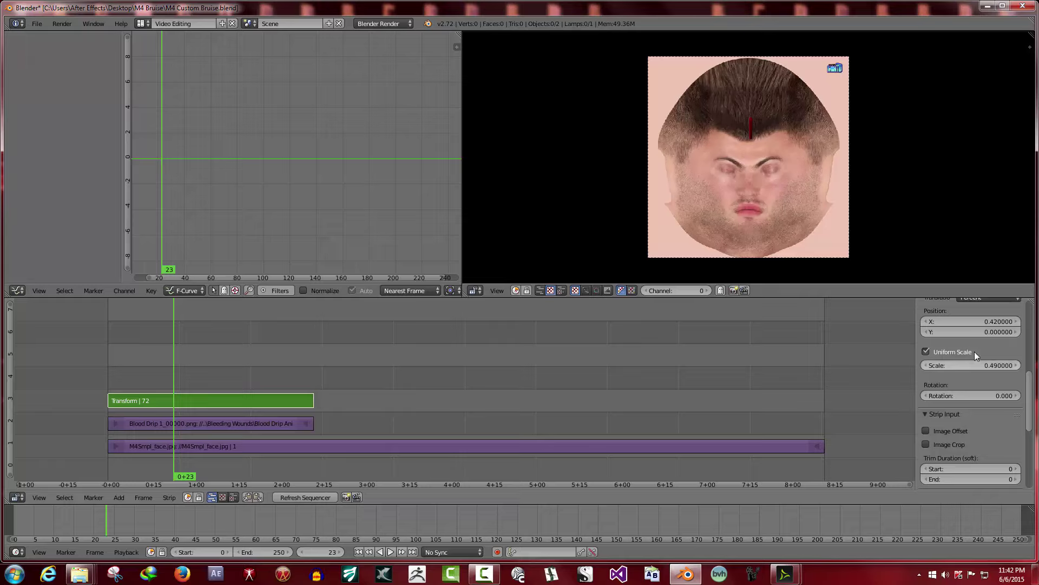
Move the blood drip onto the cheek beside the mouth with position X 11.61 and Y -34.98
left_click(970, 323)
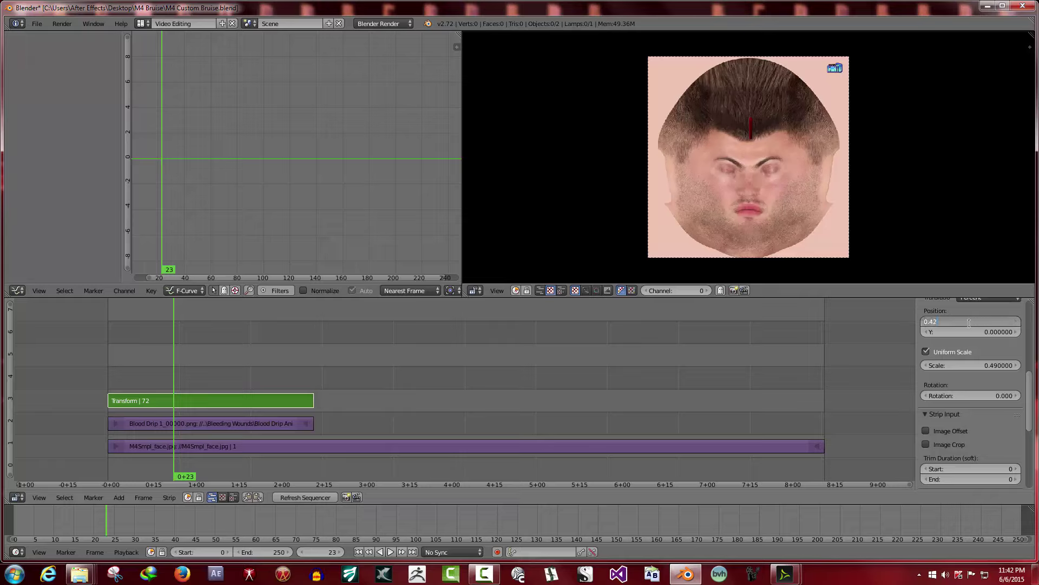
type("11.4")
key("Return")
left_click_drag(1003, 336, 937, 336)
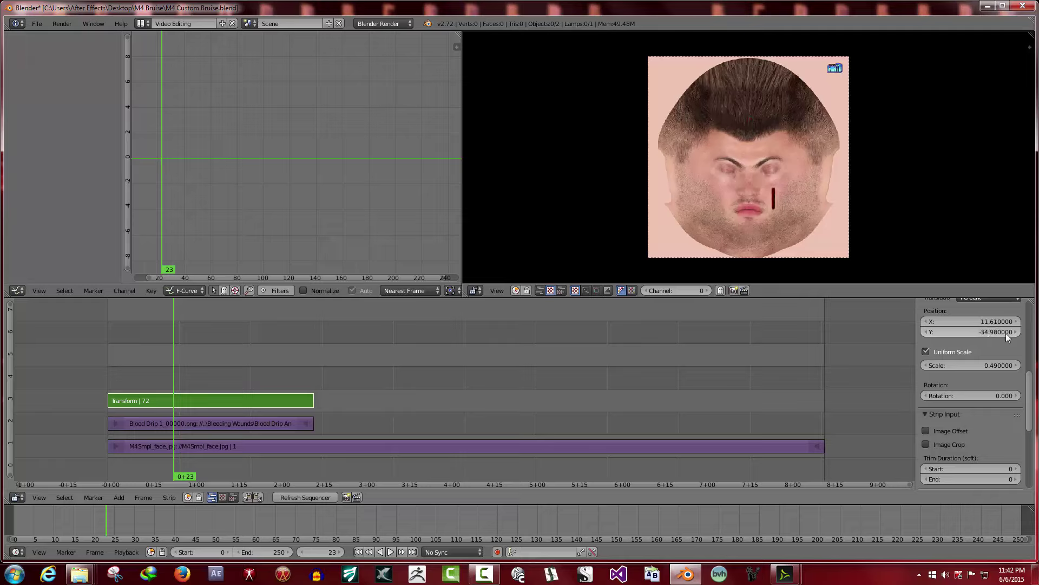
Play the sequence from frame 0 through the end of the blood drip to check the animation on the face
left_click(358, 552)
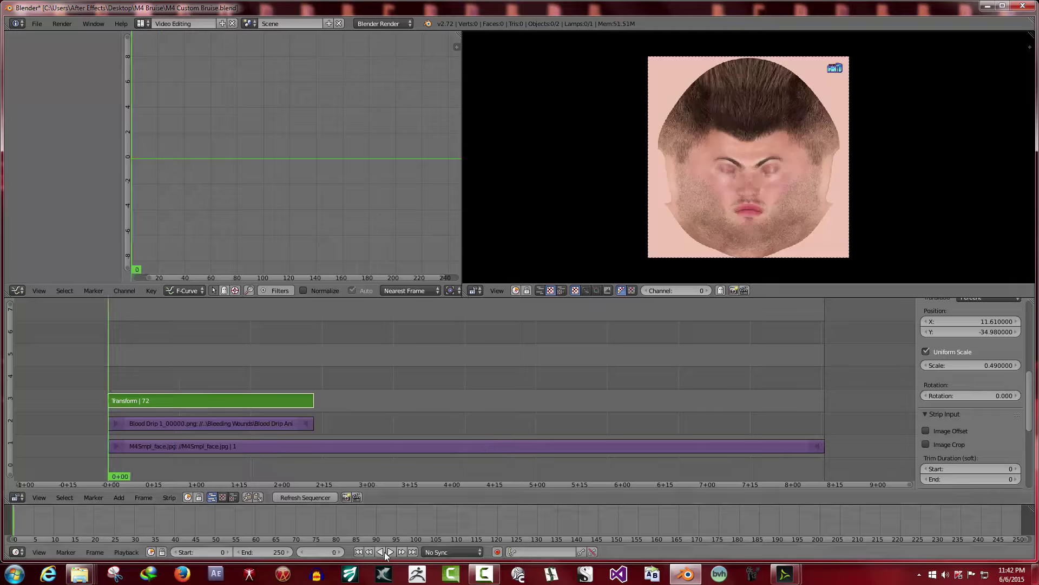
left_click(390, 552)
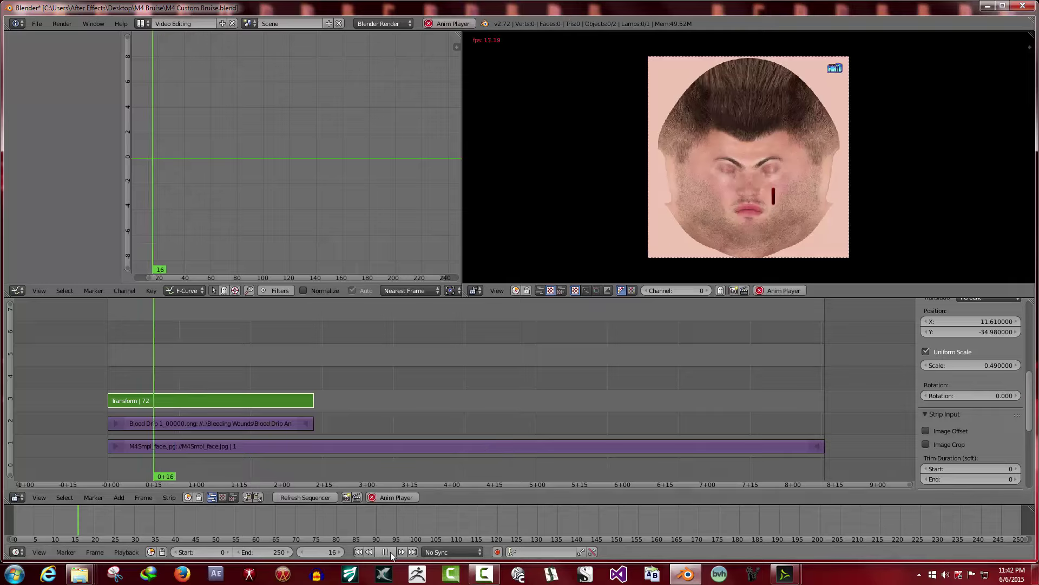
left_click(383, 552)
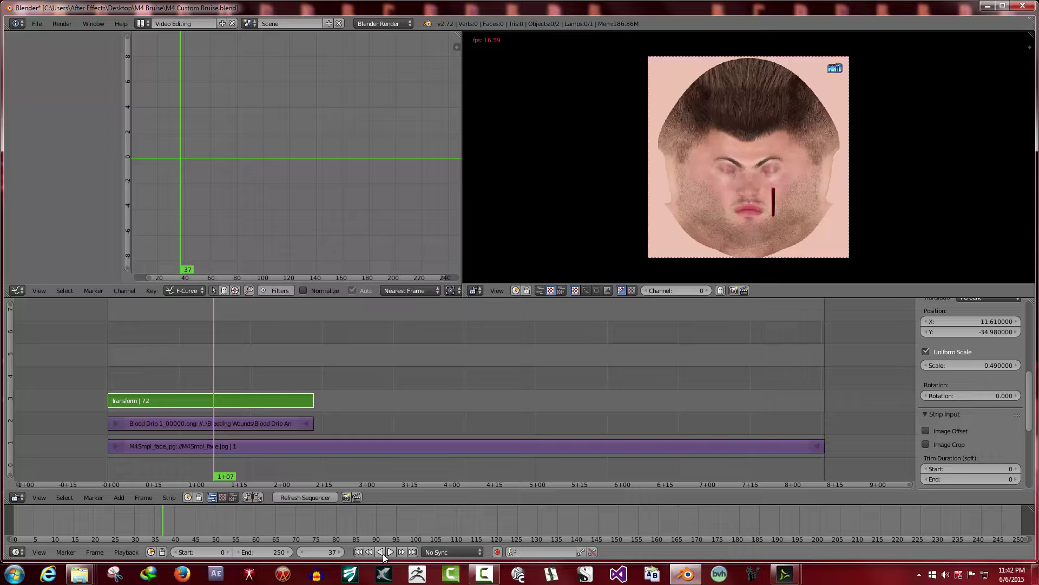
left_click(359, 550)
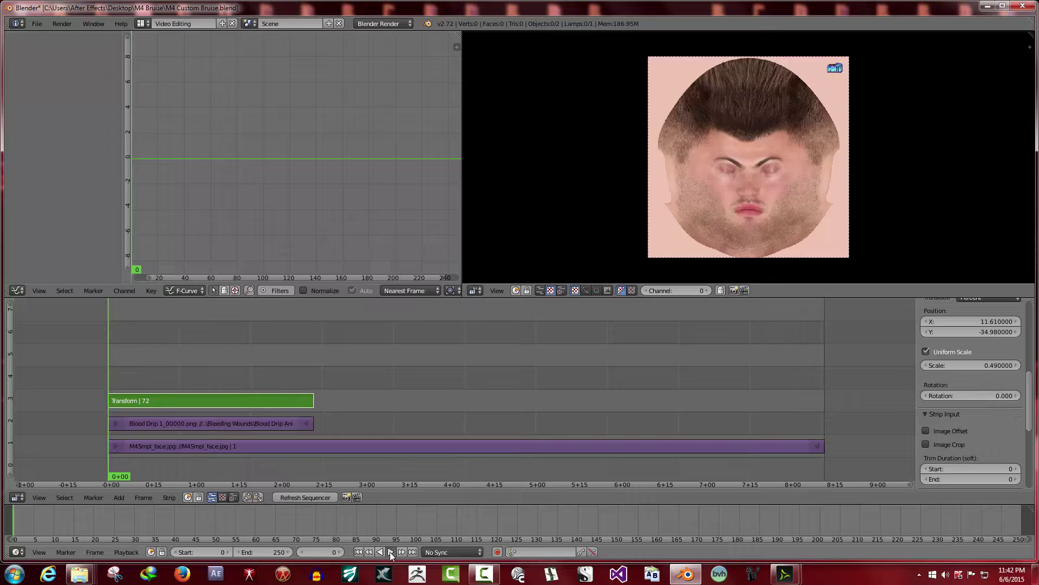
left_click(390, 551)
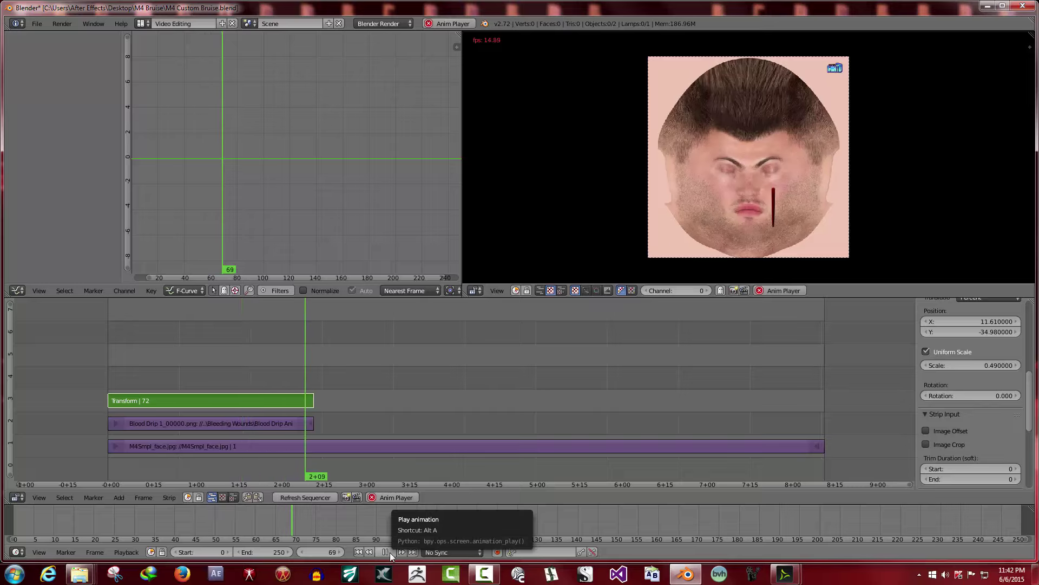
left_click(389, 553)
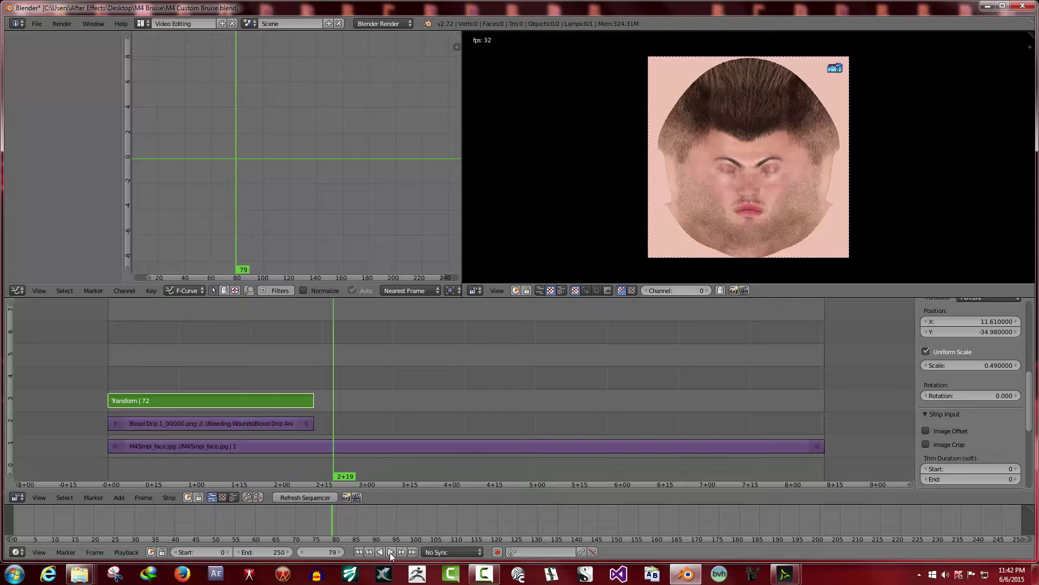
Place the playhead on frame 71, the last frame of the blood drip strips
left_click(317, 386)
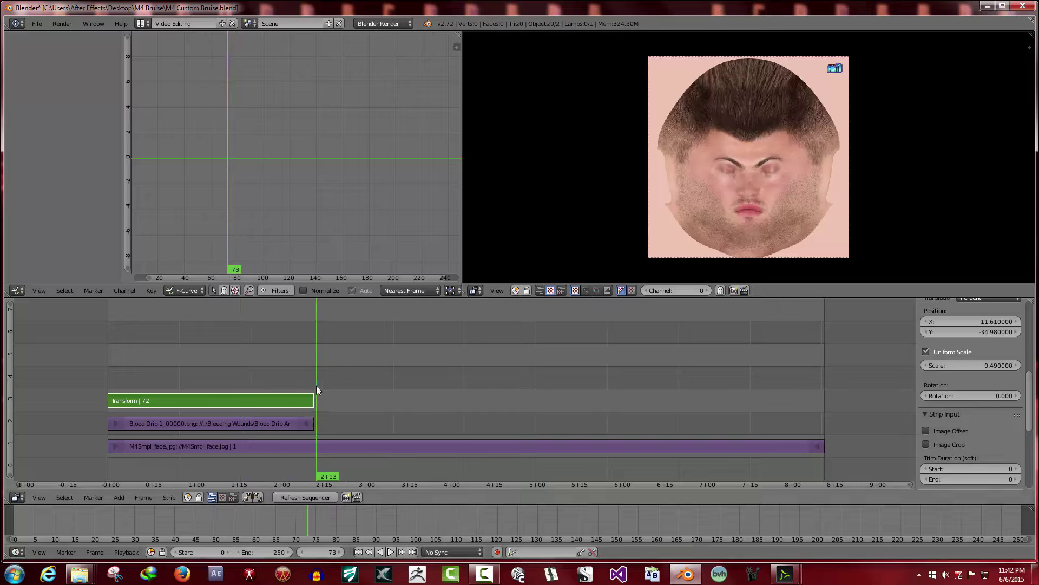
left_click(368, 551)
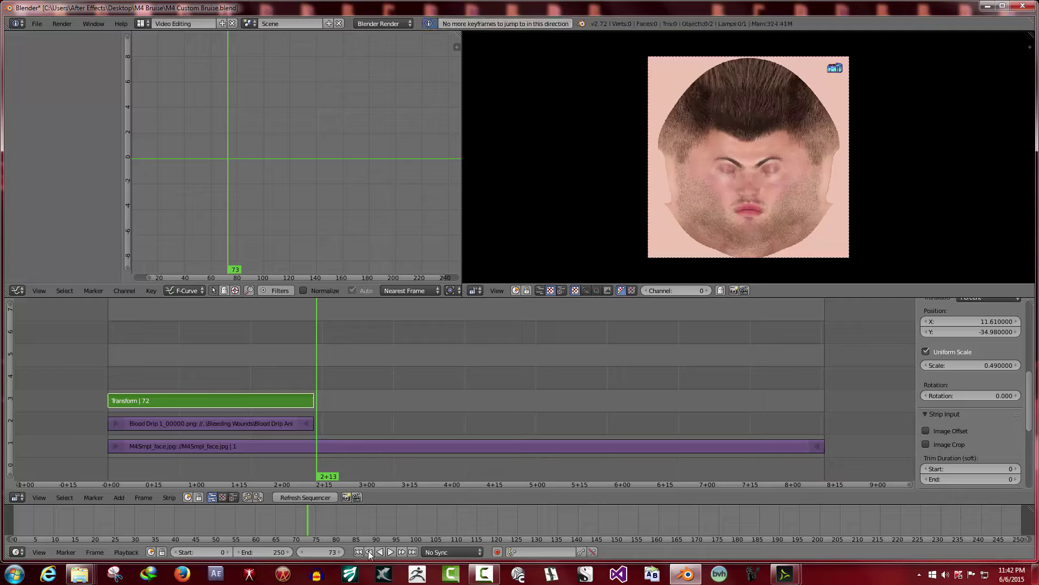
left_click(313, 393)
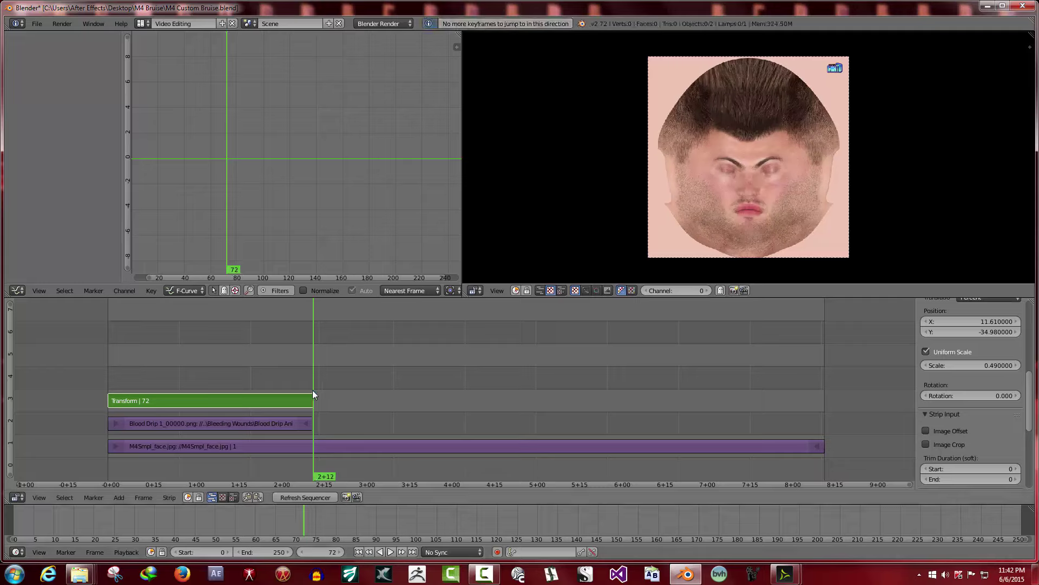
left_click(301, 550)
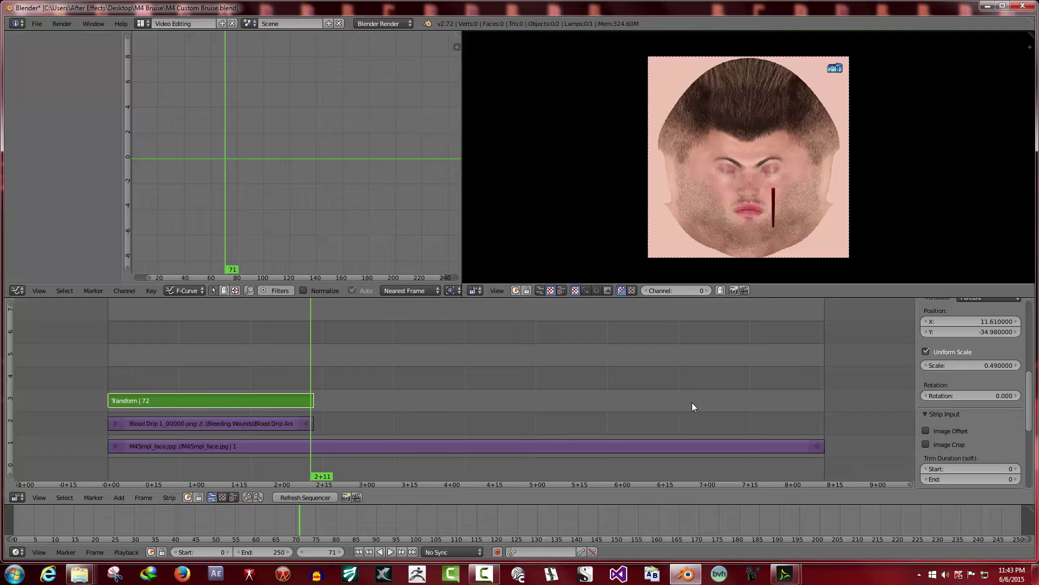
Switch to the Default screen layout and set the render end frame to 71
left_click(148, 24)
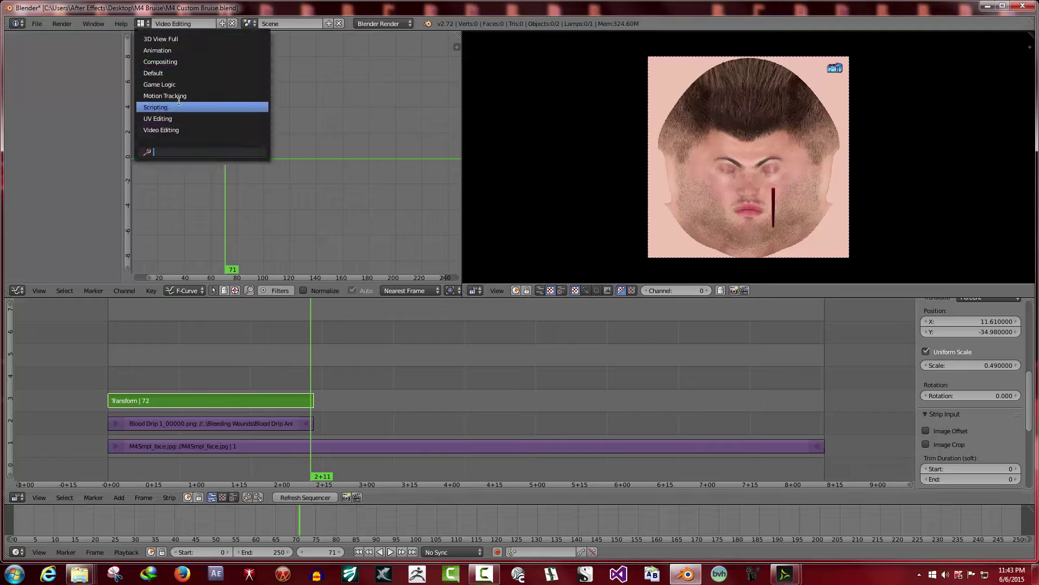
left_click(163, 73)
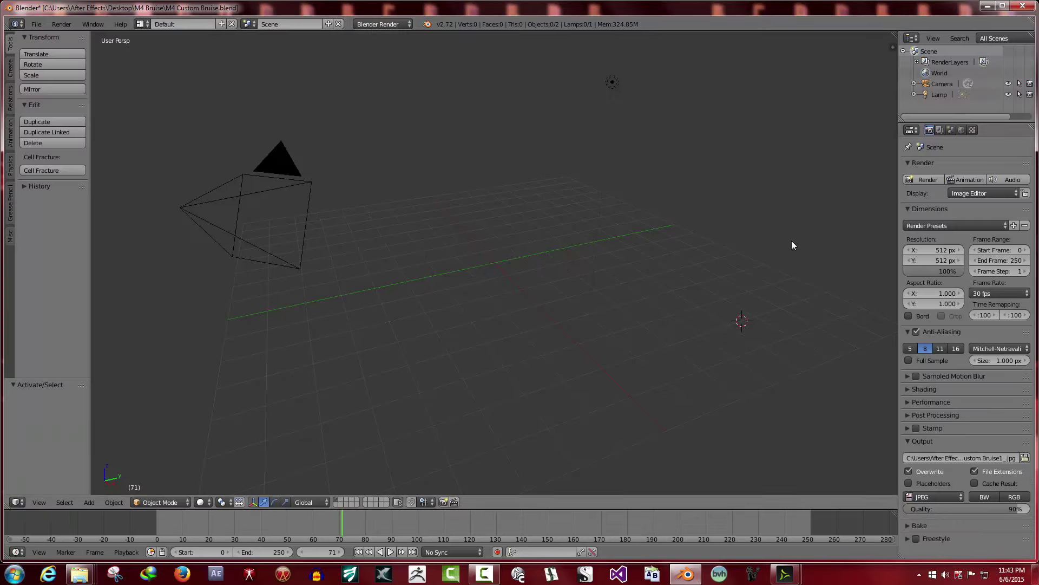
left_click(1001, 260)
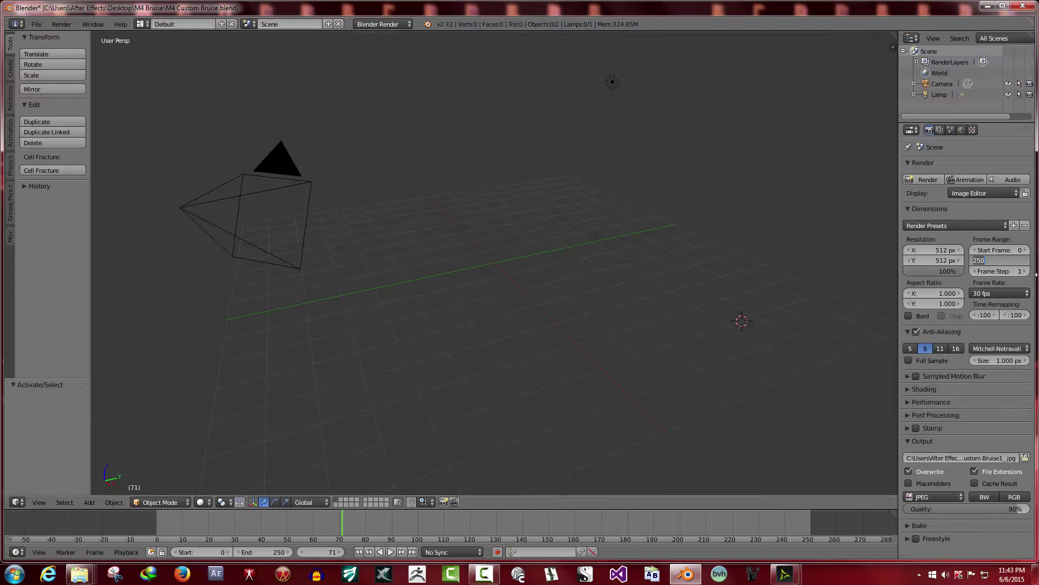
type("71")
key("Return")
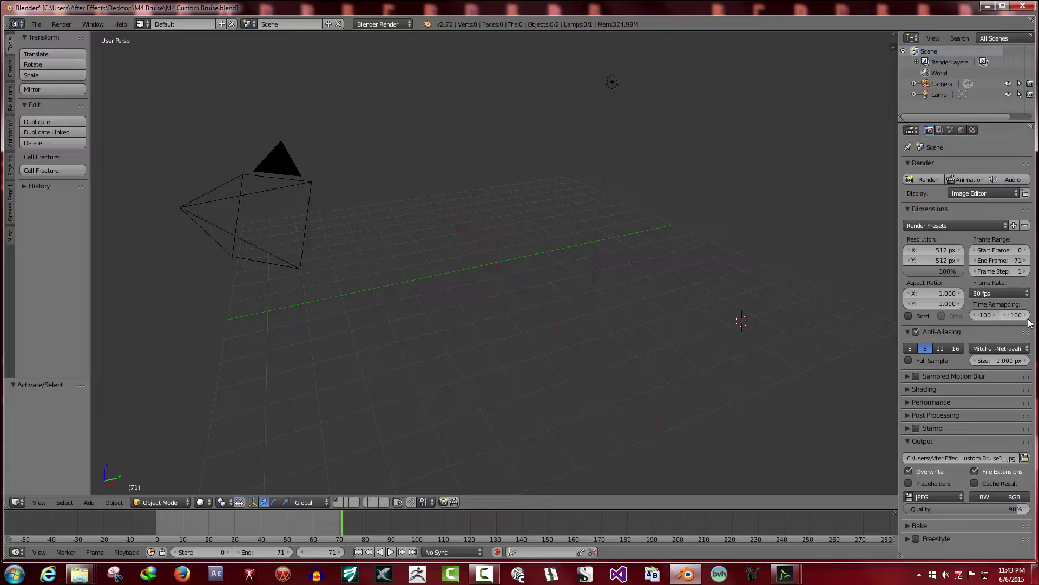
Browse for the render output path, create a folder named Brood Drip inside M4 Bruise, and open it
left_click(1025, 458)
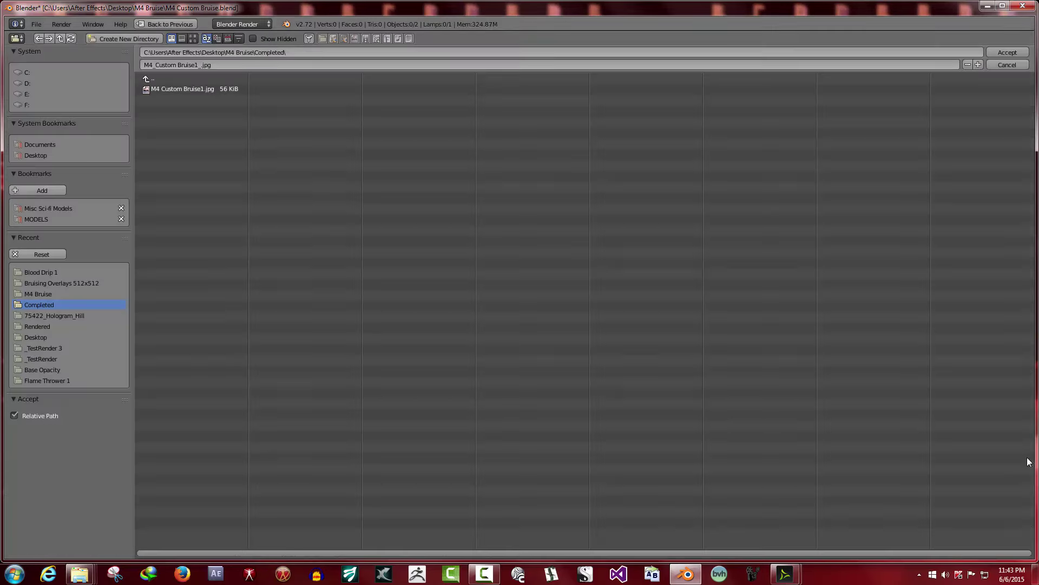
left_click(145, 80)
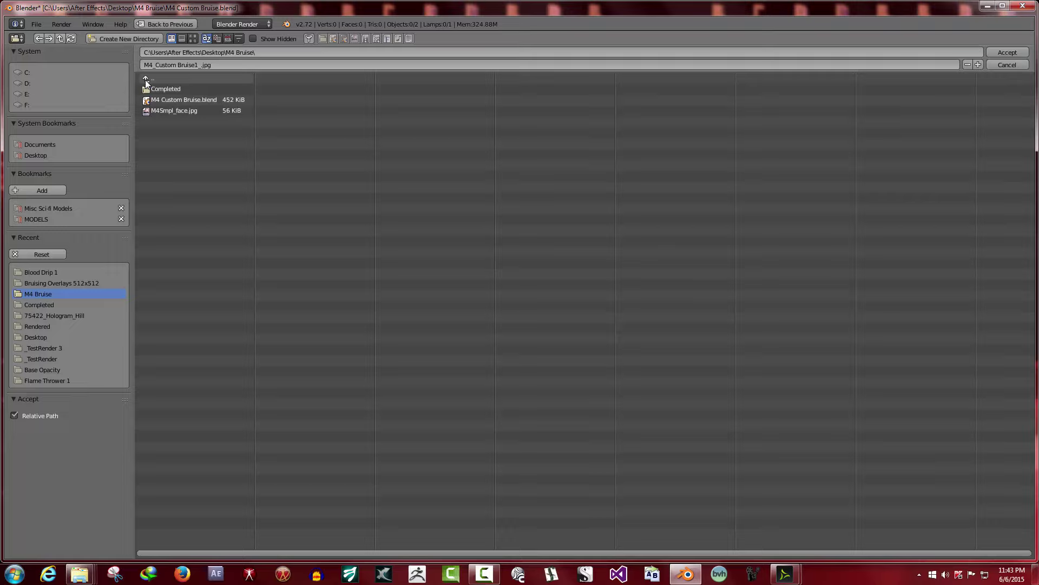
left_click(109, 41)
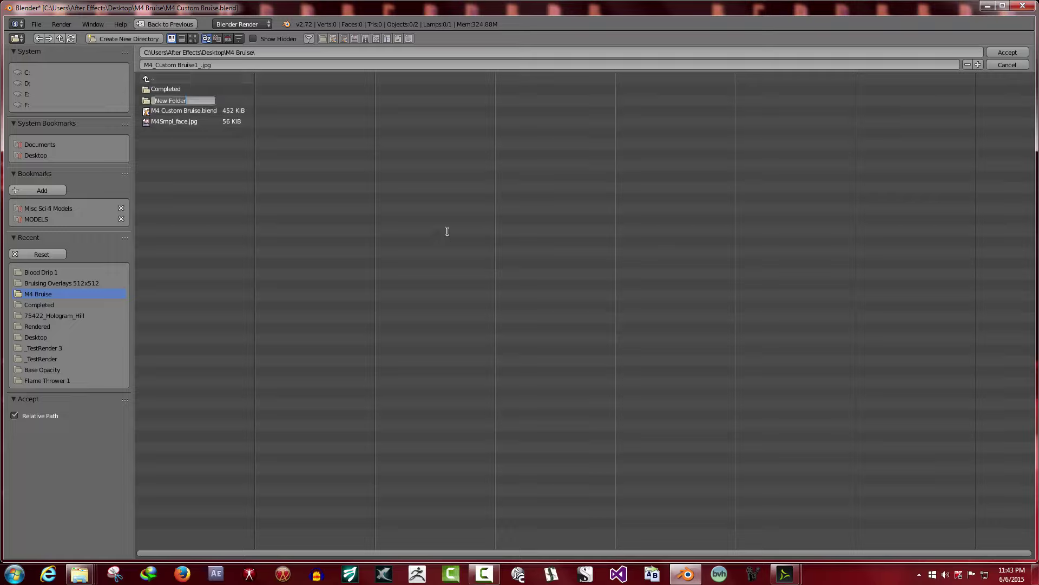
type("E")
type("rood Drip")
key("Return")
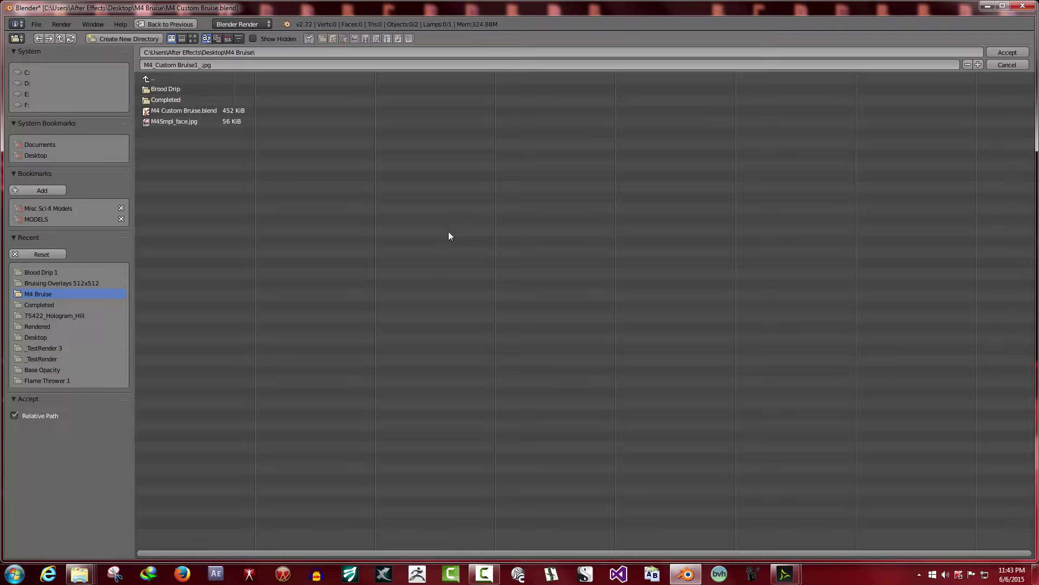
left_click(169, 90)
Replace "Bruise1_.jpg" with "Blood Drip_" in the render output file name inside the Brood Drip folder
left_click(183, 64)
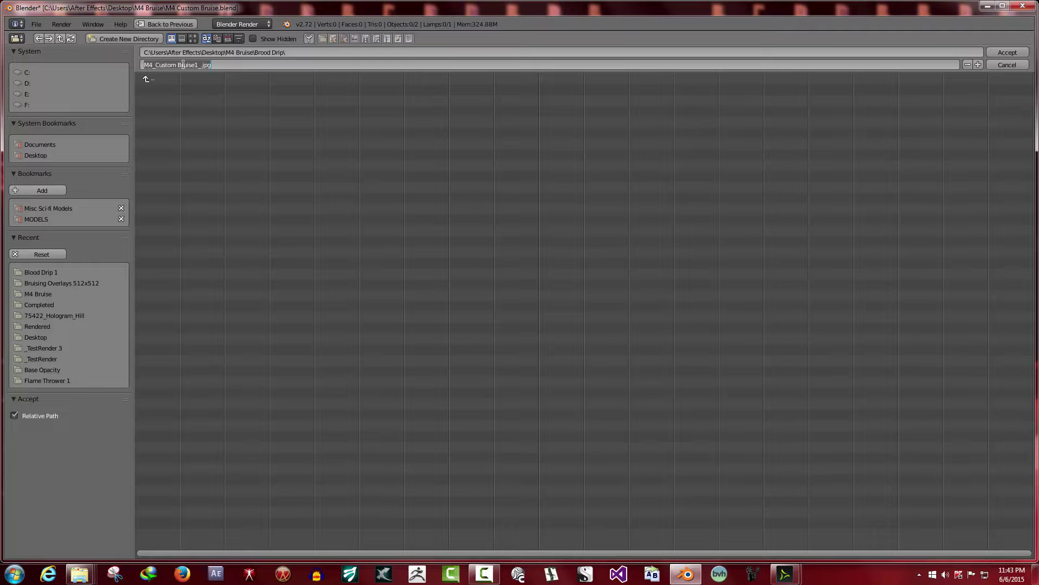
left_click(178, 65)
left_click_drag(179, 65, 196, 65)
key("BackSpace")
type("B")
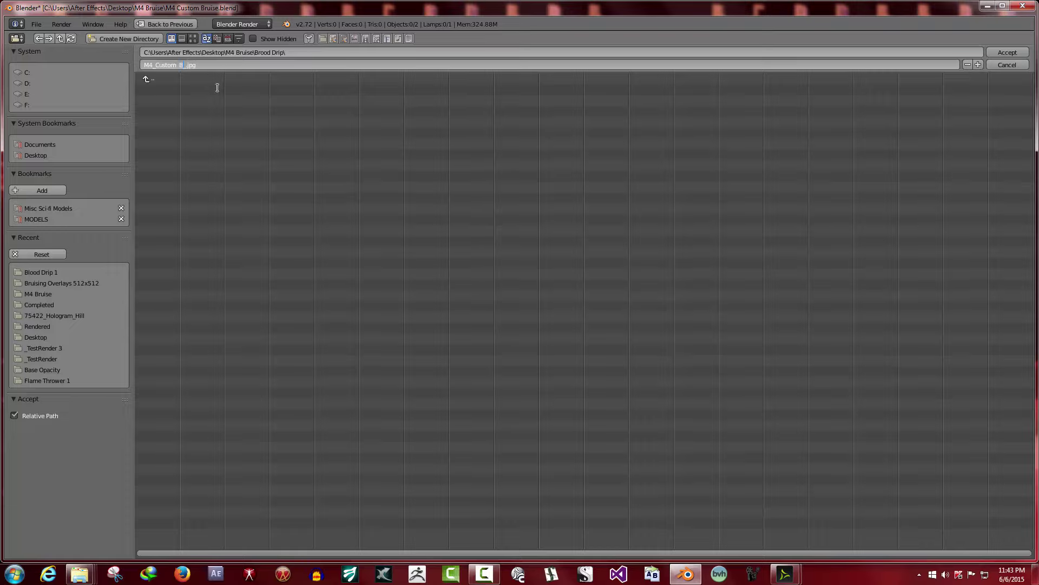
type("lood Drip_")
left_click_drag(226, 67, 213, 67)
key("BackSpace")
Replace the underscore after "M4" in the output file name with a space and accept the output path
left_click_drag(143, 63, 201, 63)
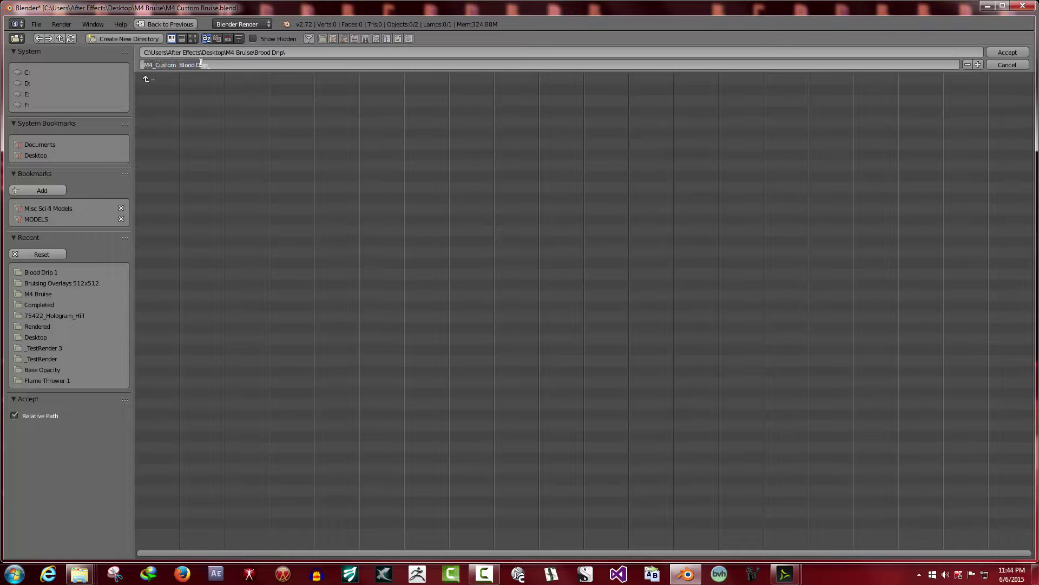
left_click(154, 65)
key("BackSpace")
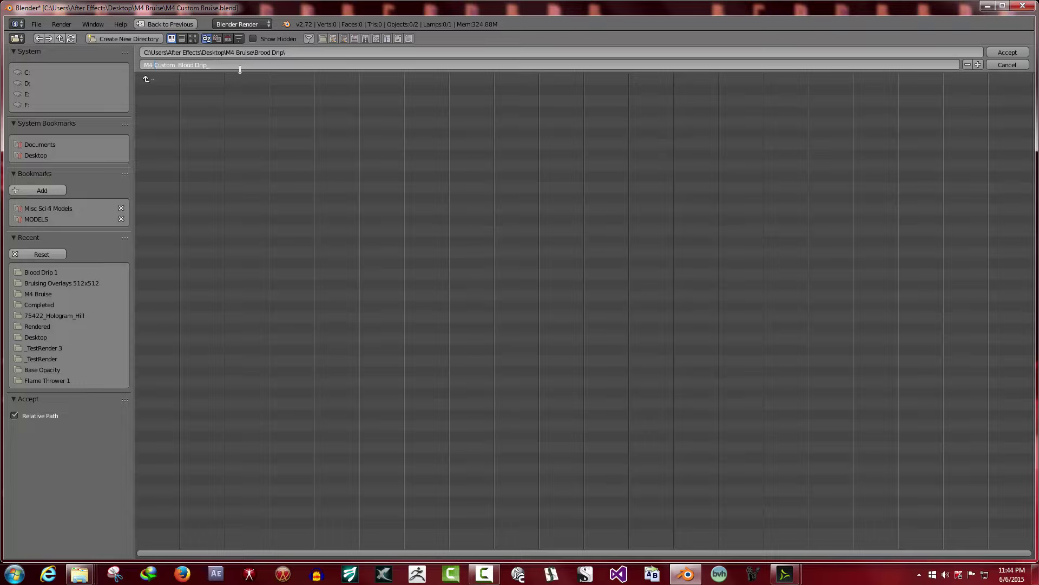
left_click(214, 65)
left_click_drag(208, 65, 139, 66)
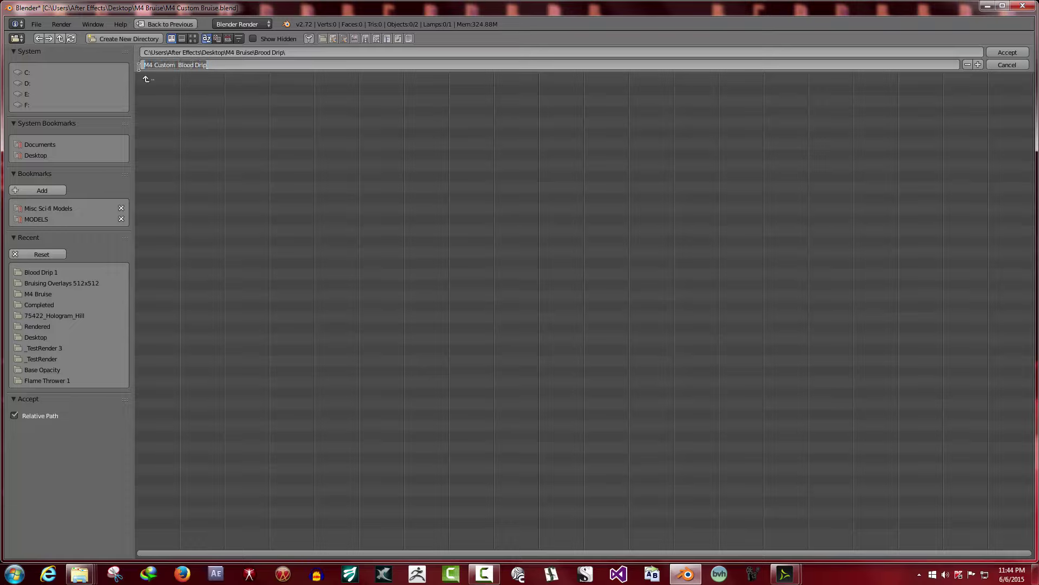
left_click(223, 65)
key("BackSpace")
left_click(1007, 52)
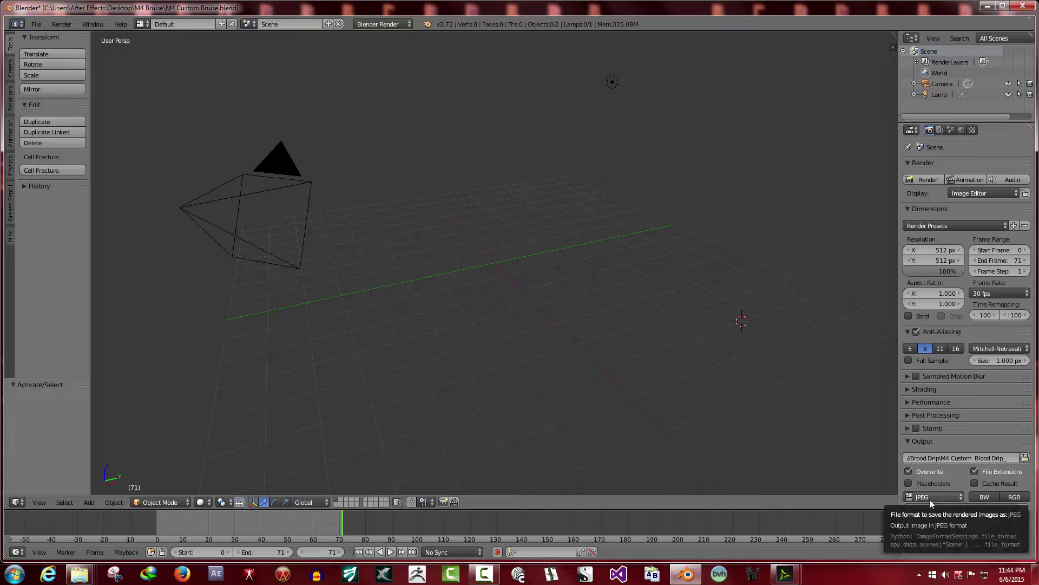
Switch to the Video Editing layout and play the blood drip sequence to preview it on the face
left_click(144, 24)
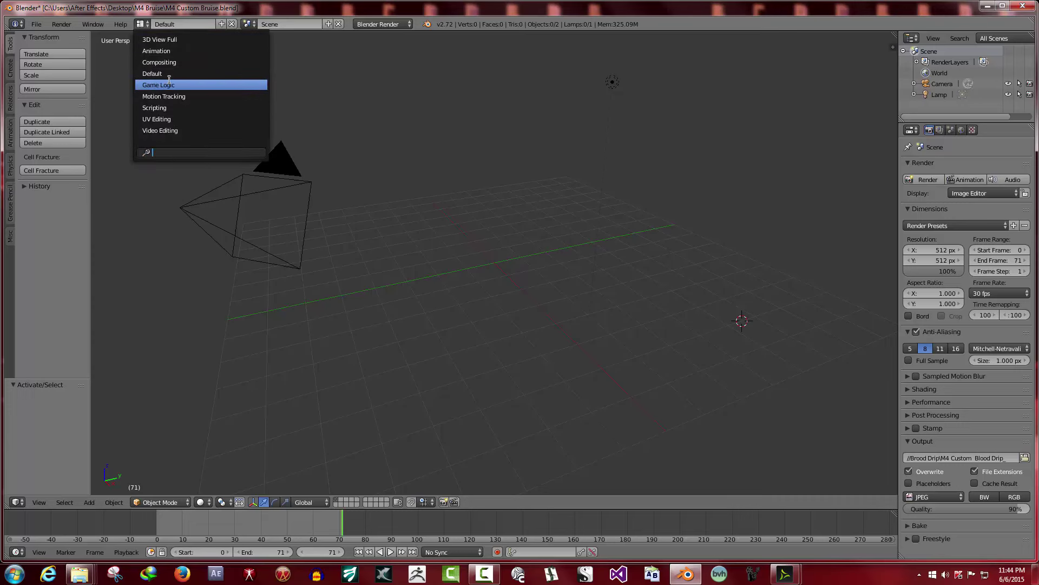
left_click(180, 131)
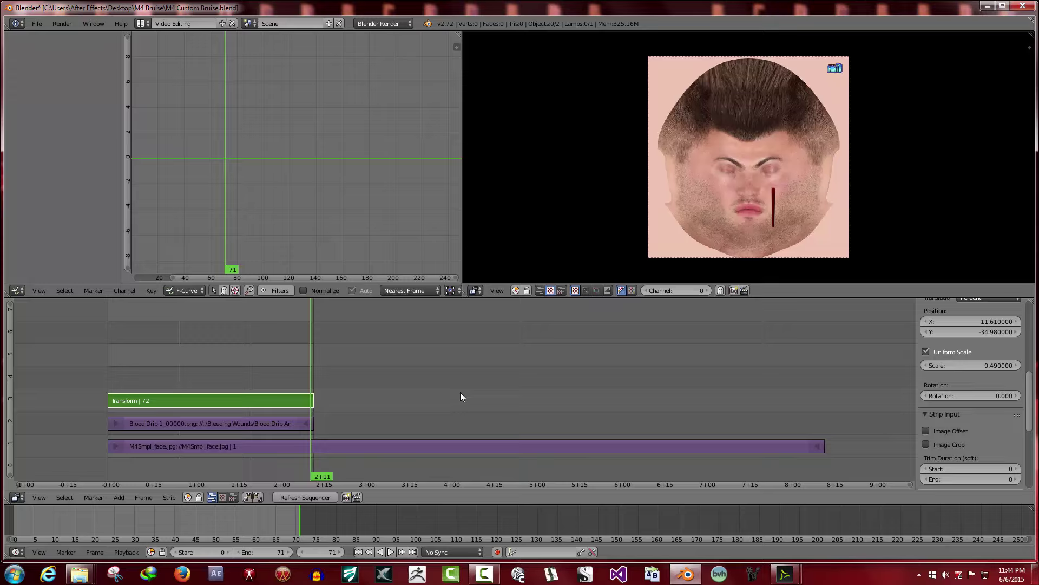
left_click(390, 552)
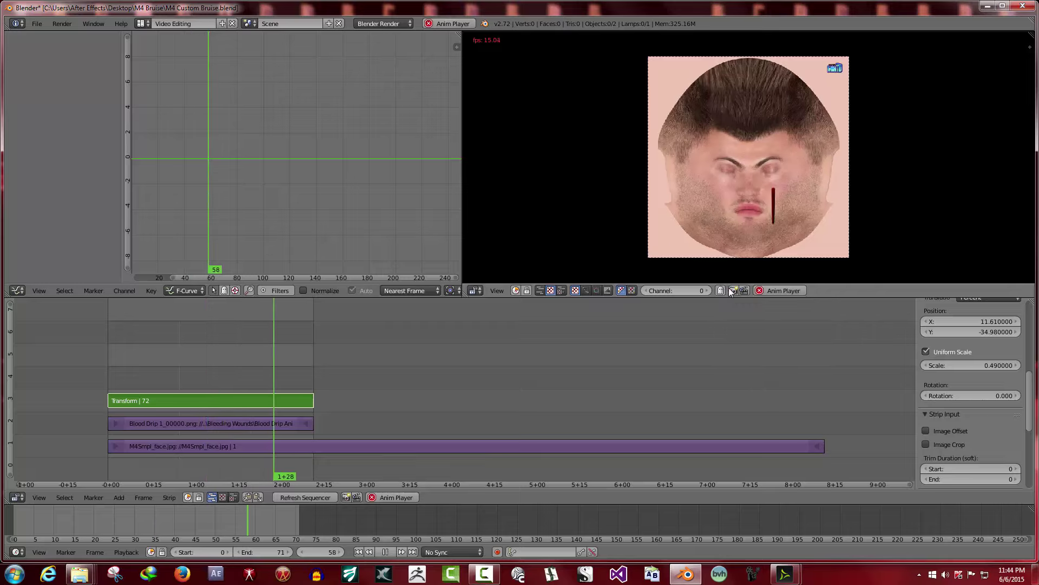
left_click(381, 556)
Return the playhead to frame 0 and render the full animation
left_click(359, 553)
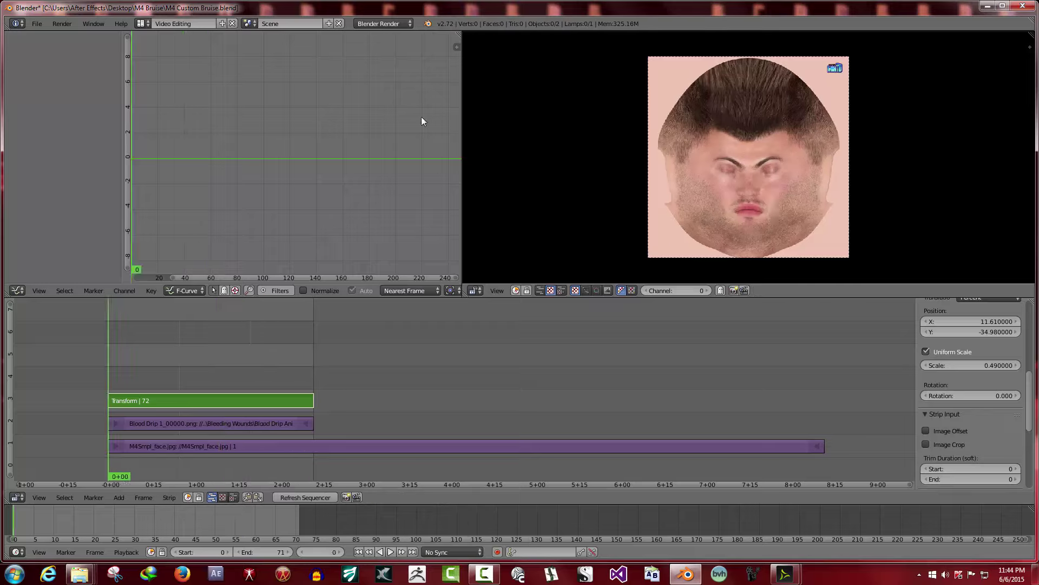
left_click(64, 24)
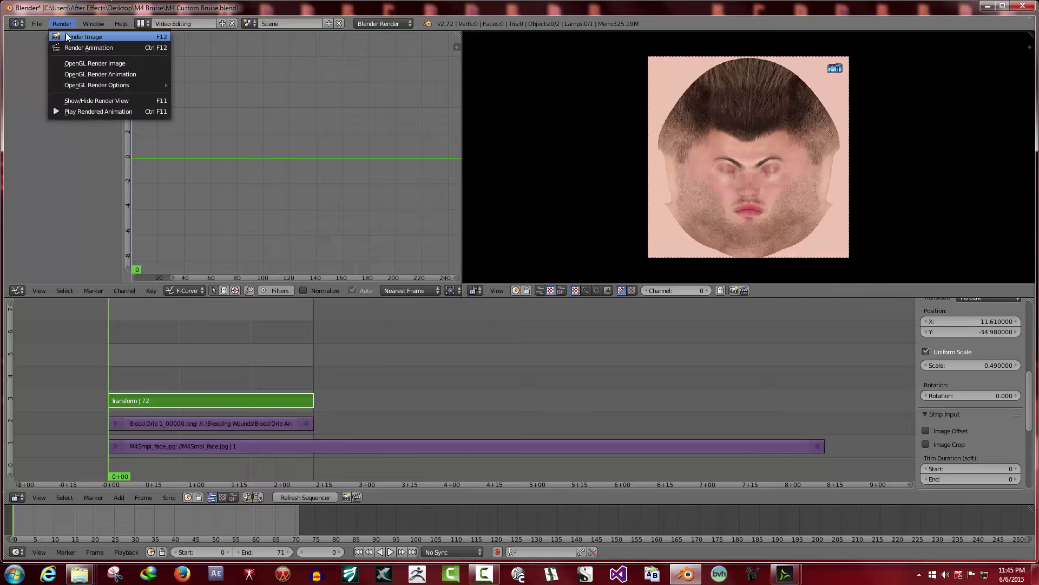
left_click(69, 48)
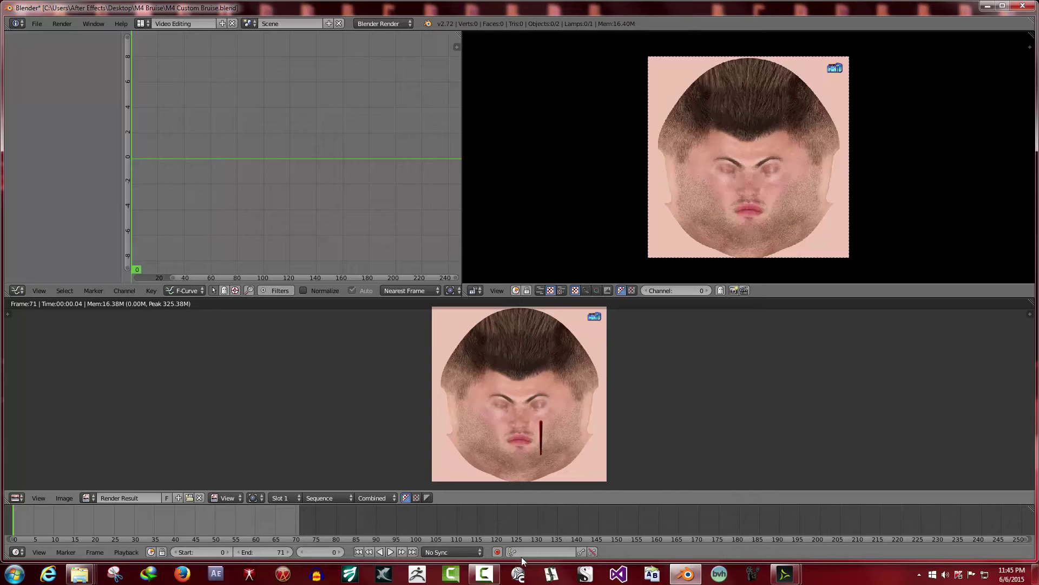
Minimize Blender, open the Brood Drip folder in M4 Bruise, and look through the rendered image sequence
left_click(686, 574)
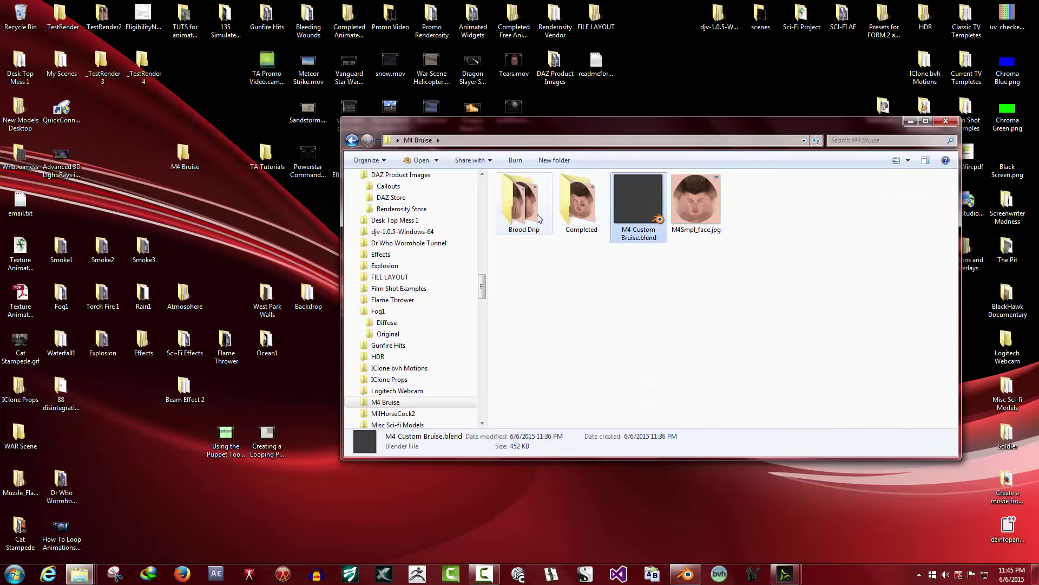
left_click(538, 219)
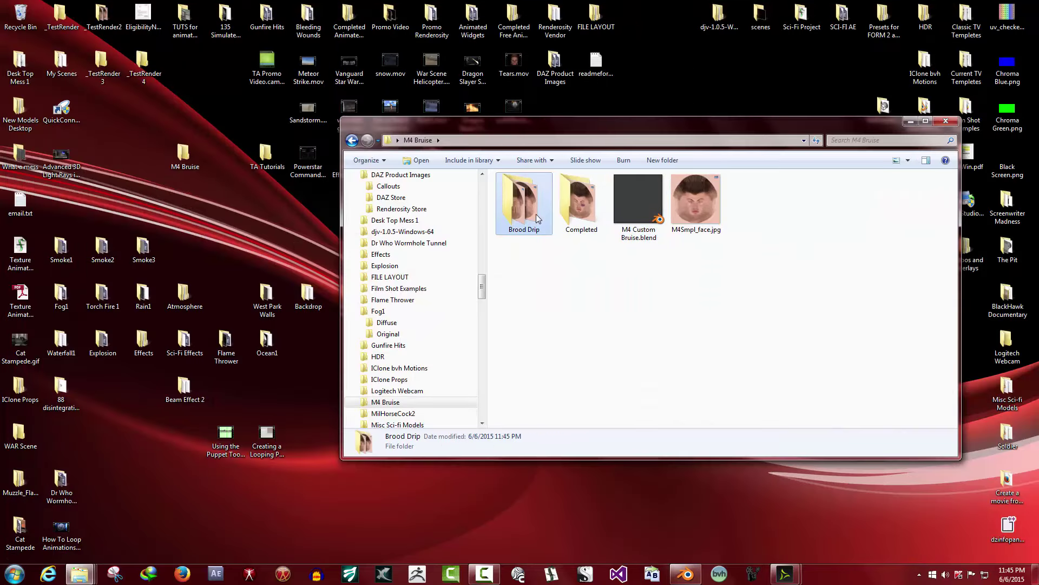
double_click(538, 218)
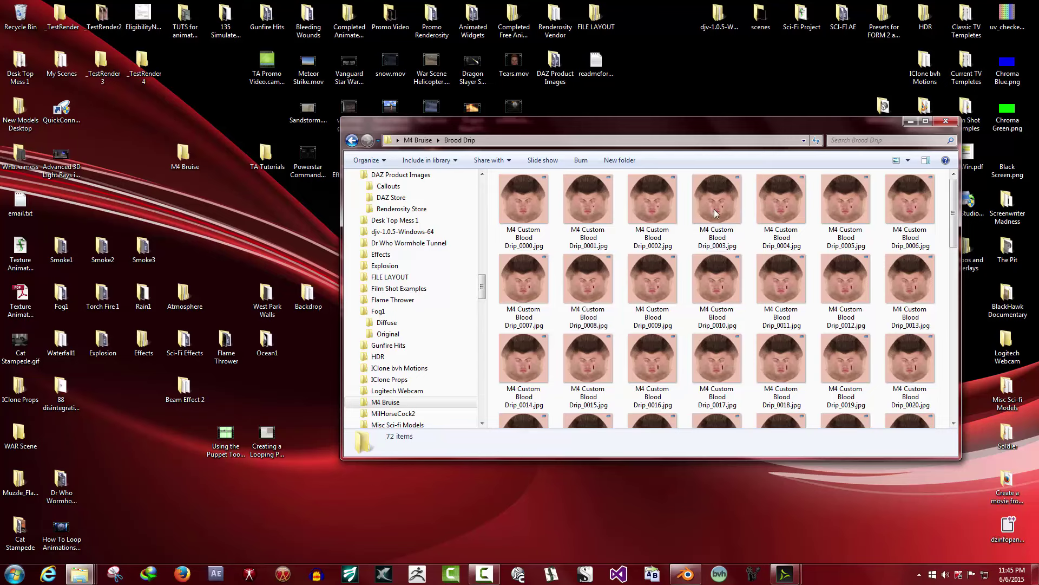
scroll(563, 303, "down", 10)
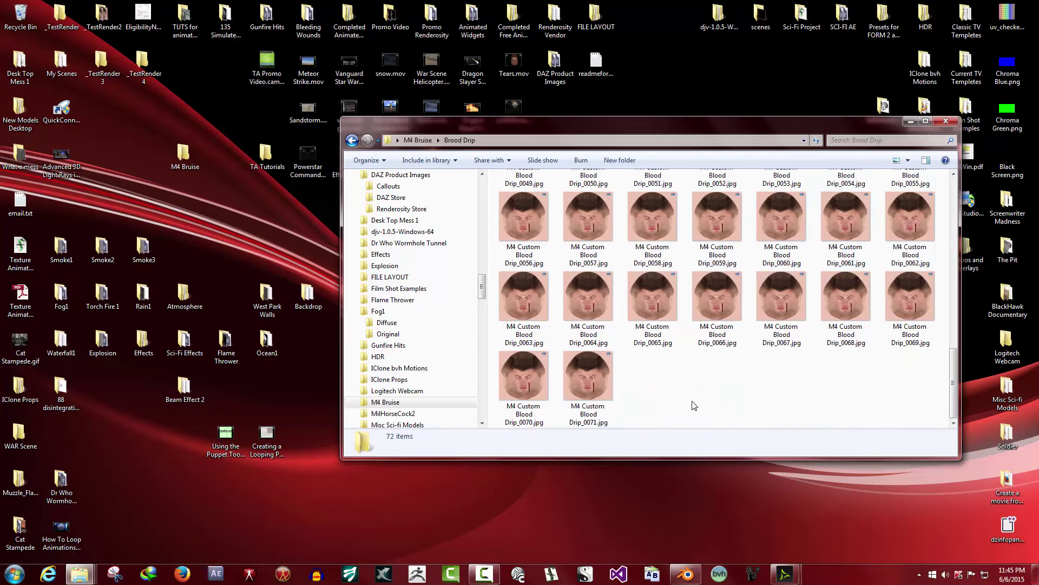
scroll(691, 405, "up", 10)
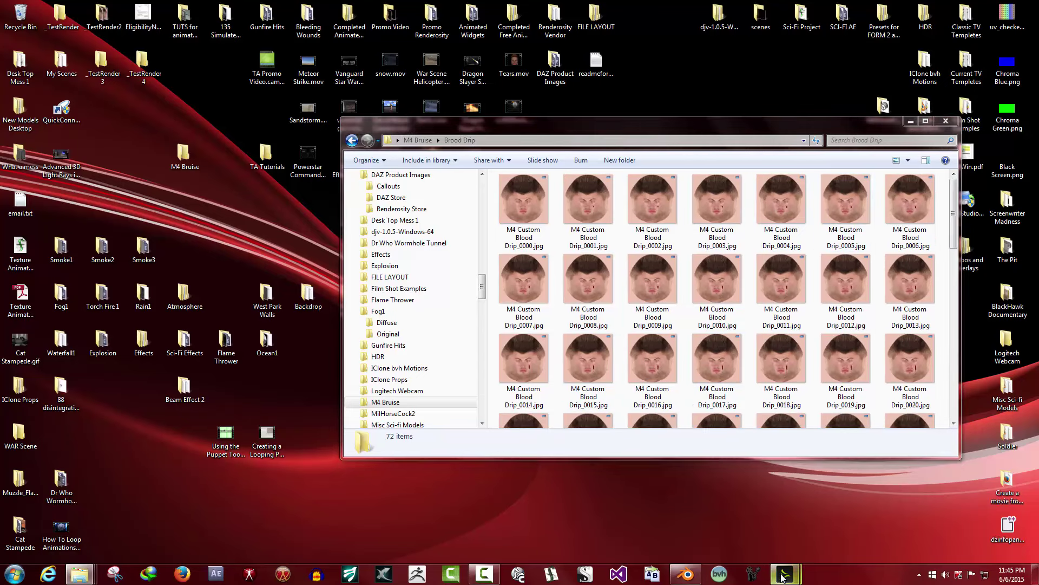
Switch to DAZ Studio and load "M4 Custom Blood Drip_0000.jpg" from the Brood Drip folder as the 1_SkinFace diffuse texture
mouse_move(784, 574)
left_click(888, 515)
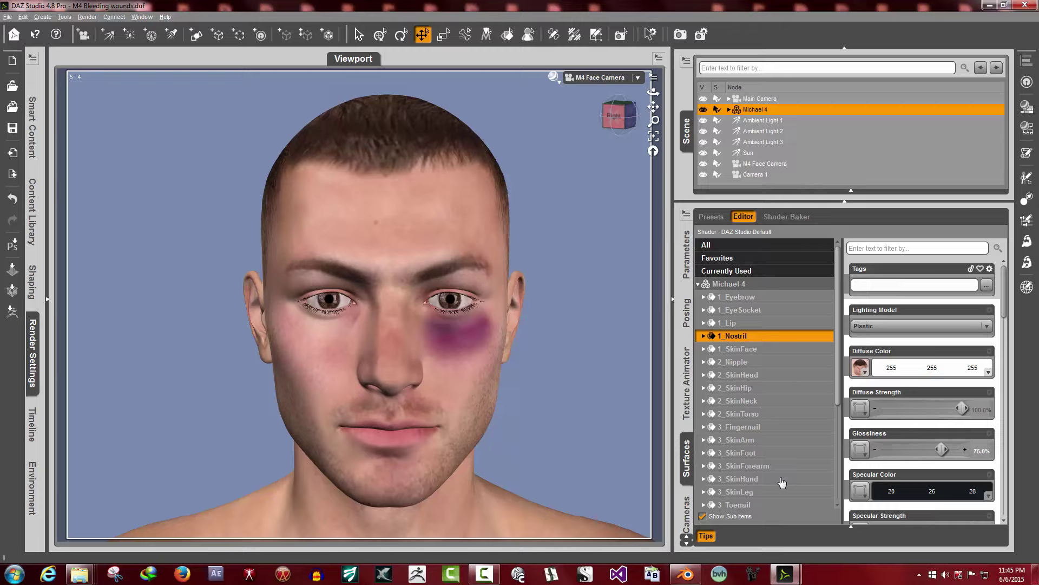
left_click(769, 351)
mouse_move(865, 374)
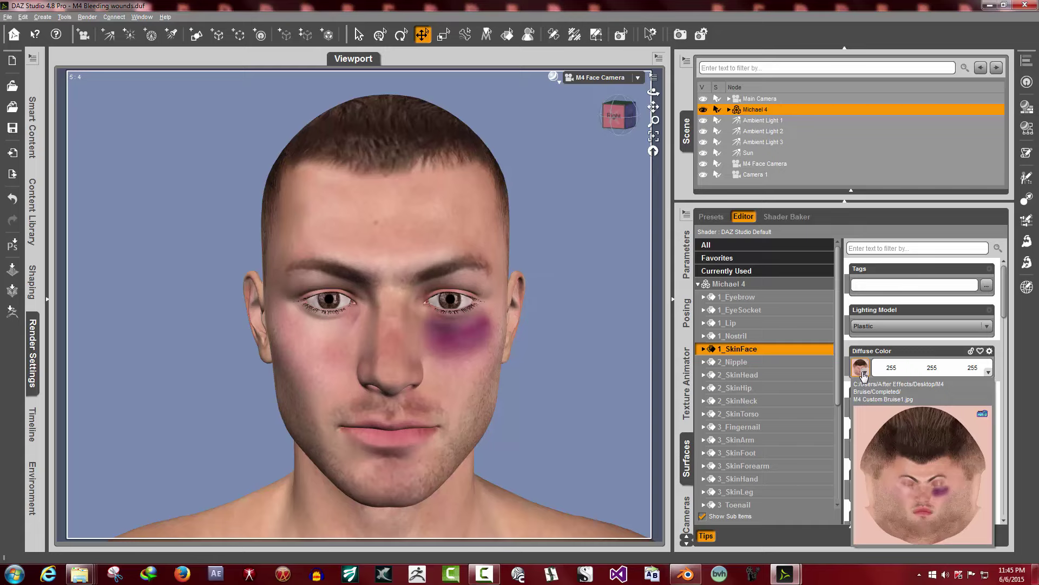
left_click(863, 371)
left_click(875, 297)
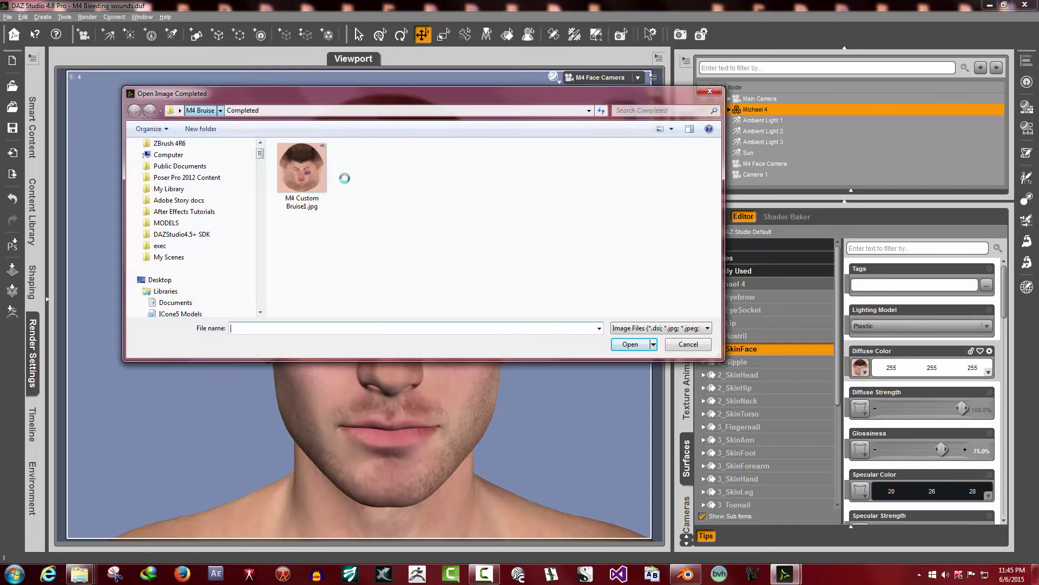
key("BackSpace")
left_click(302, 190)
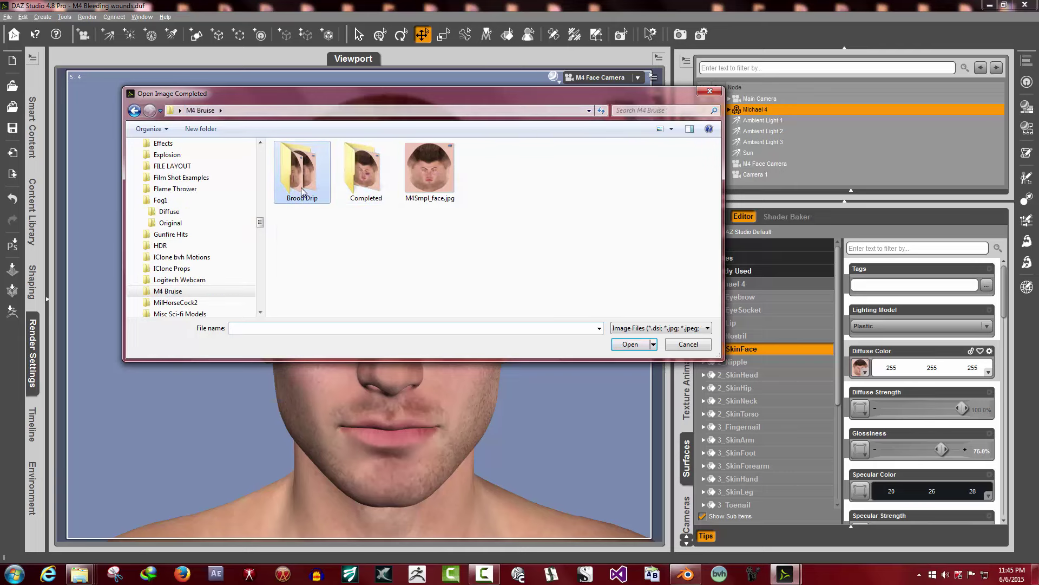
double_click(302, 190)
left_click(306, 184)
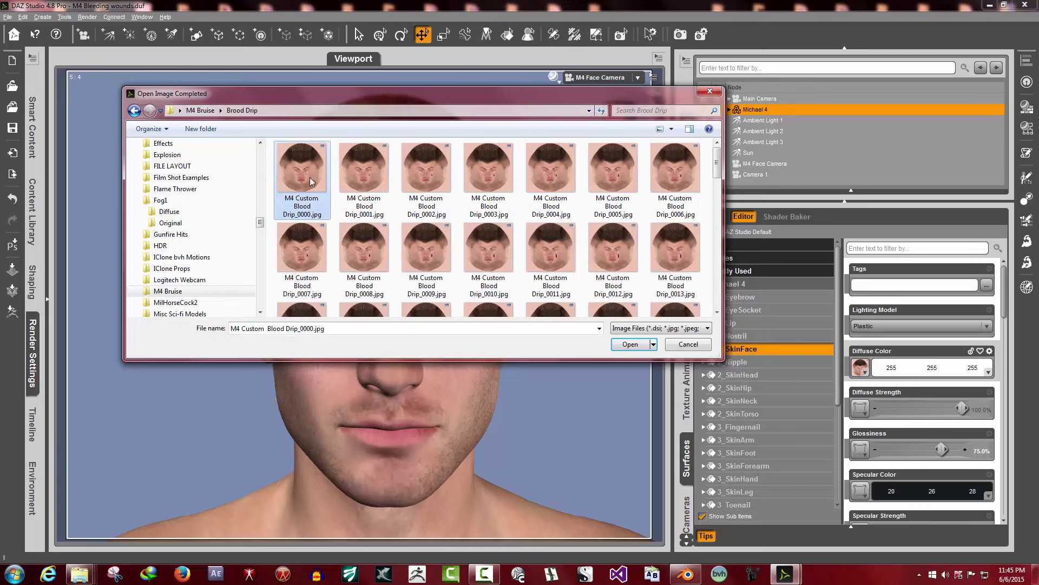
left_click(629, 344)
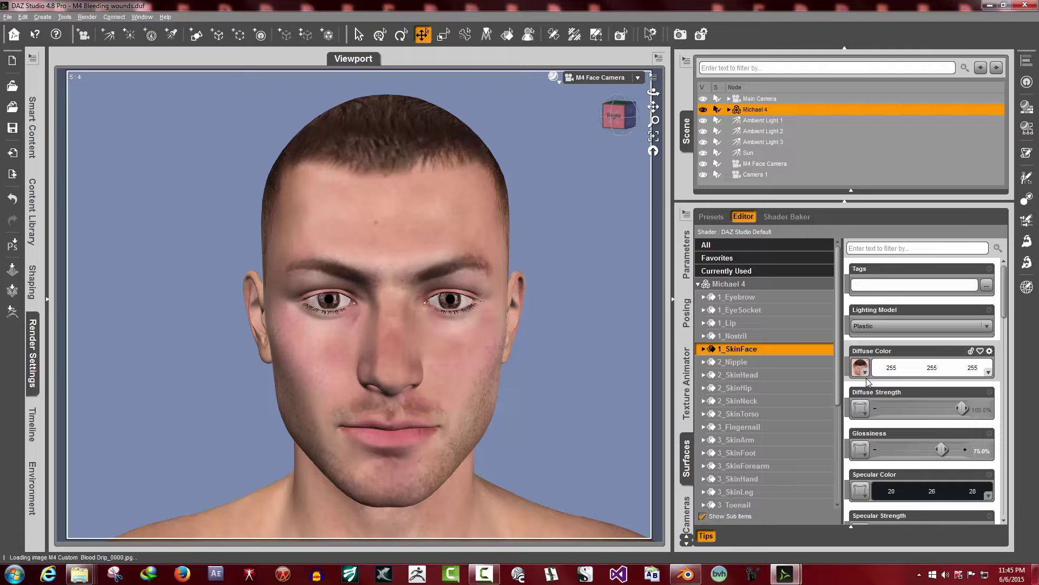
mouse_move(865, 373)
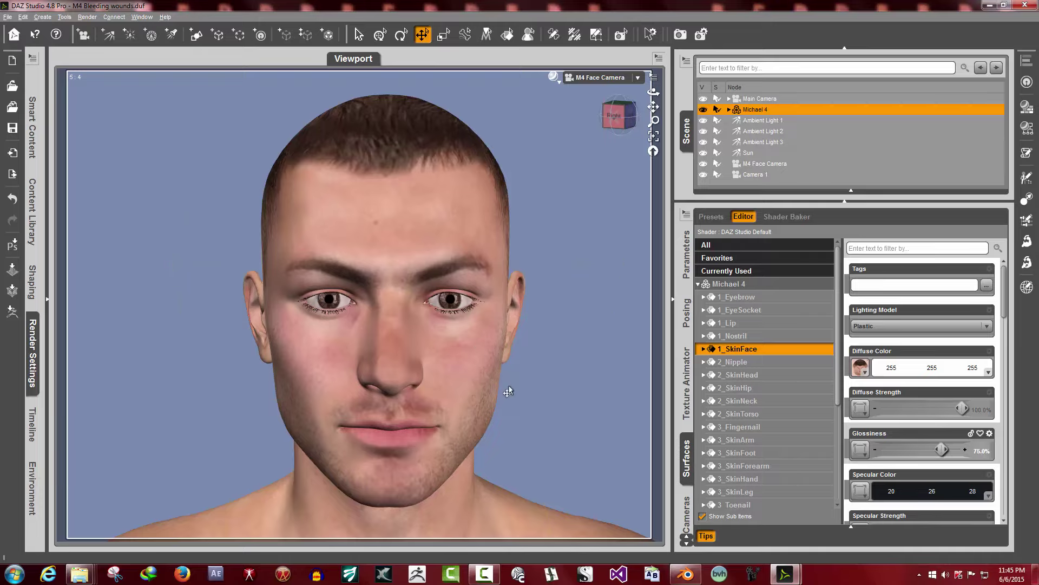
Display the Texture Animator and check the scene's frame range and frame rate in the timeline
left_click(687, 405)
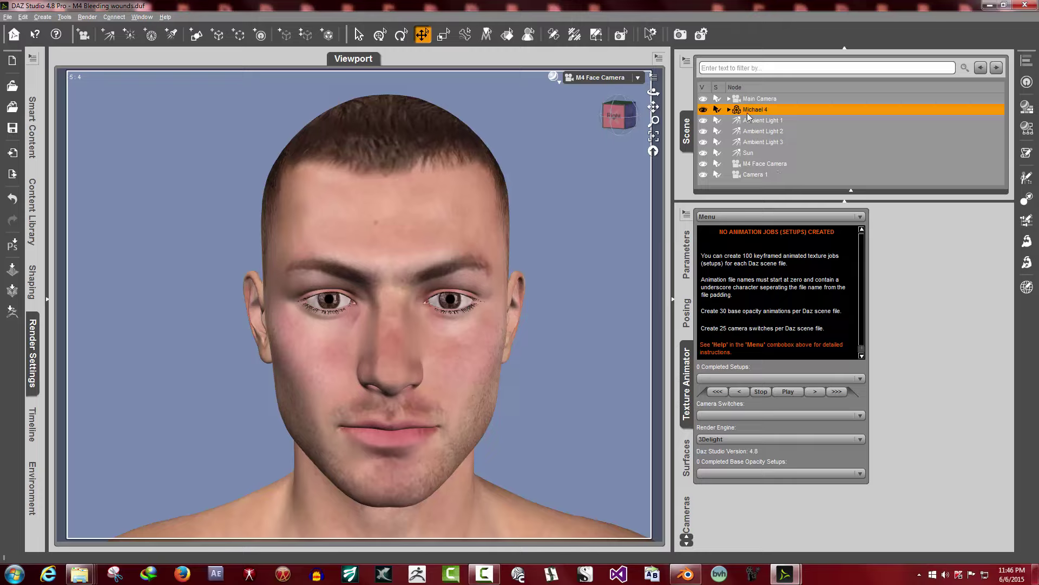
left_click(775, 218)
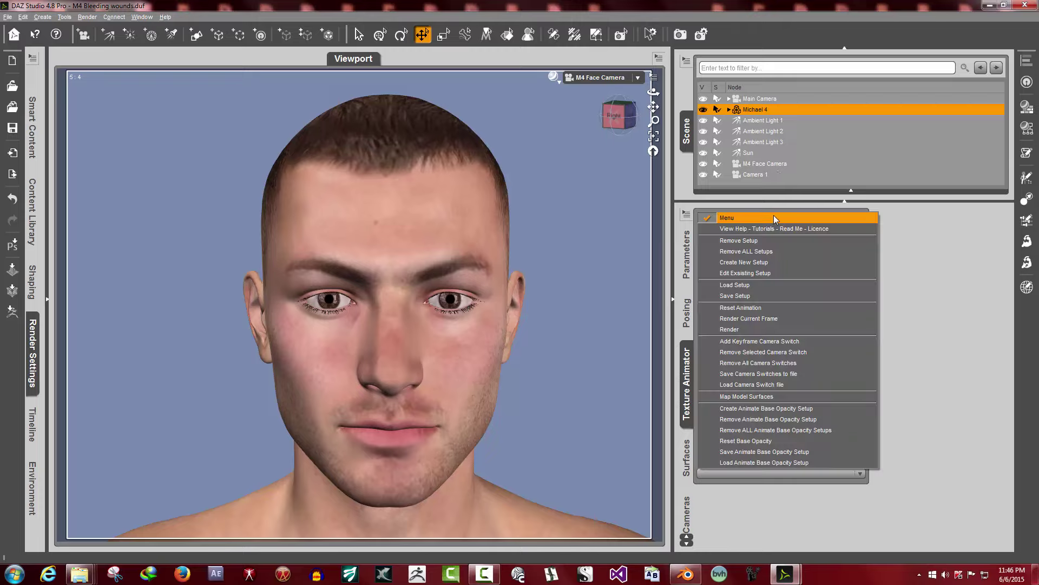
left_click(933, 262)
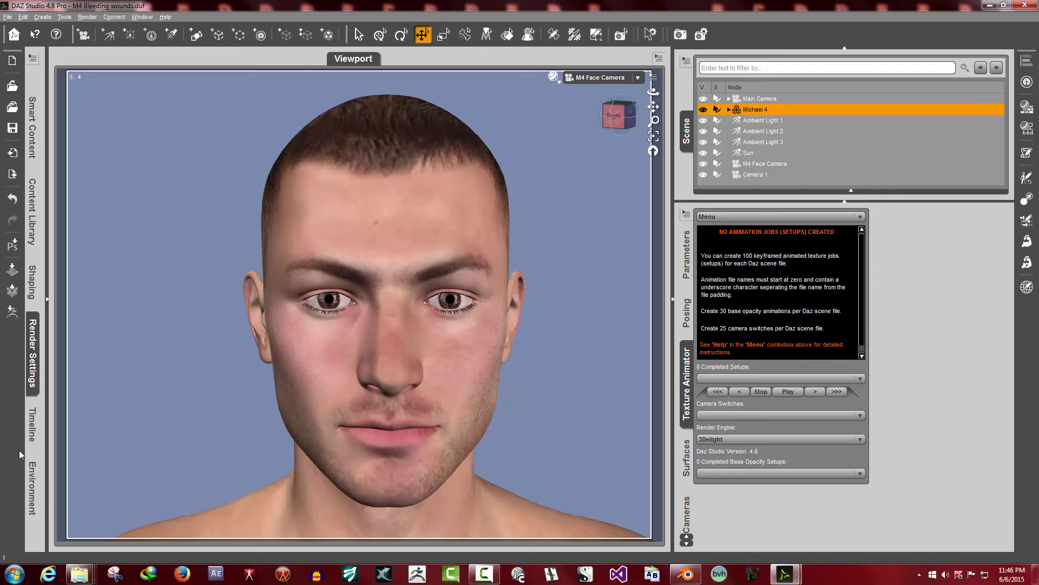
left_click(33, 425)
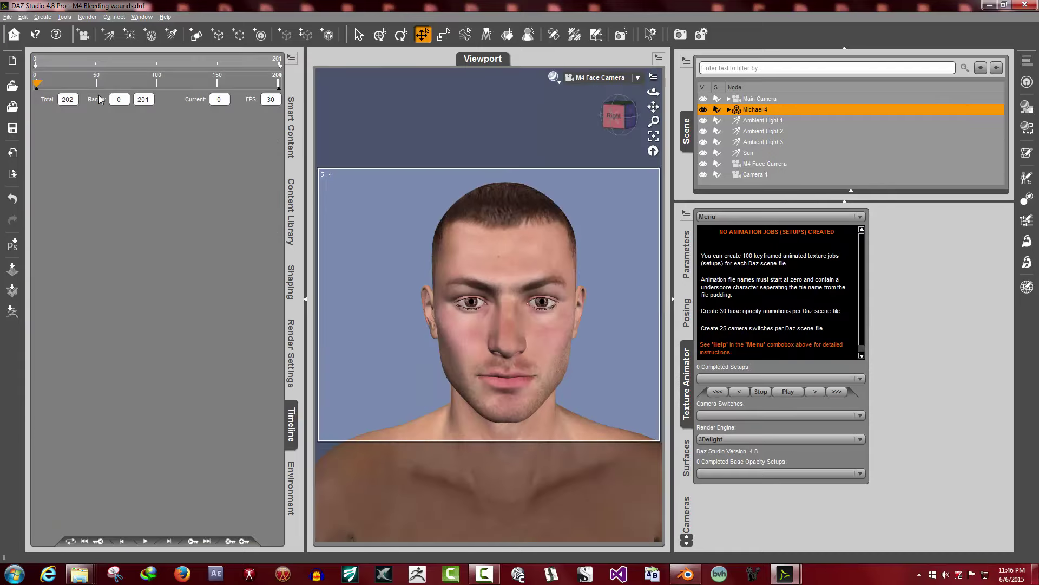
left_click(306, 301)
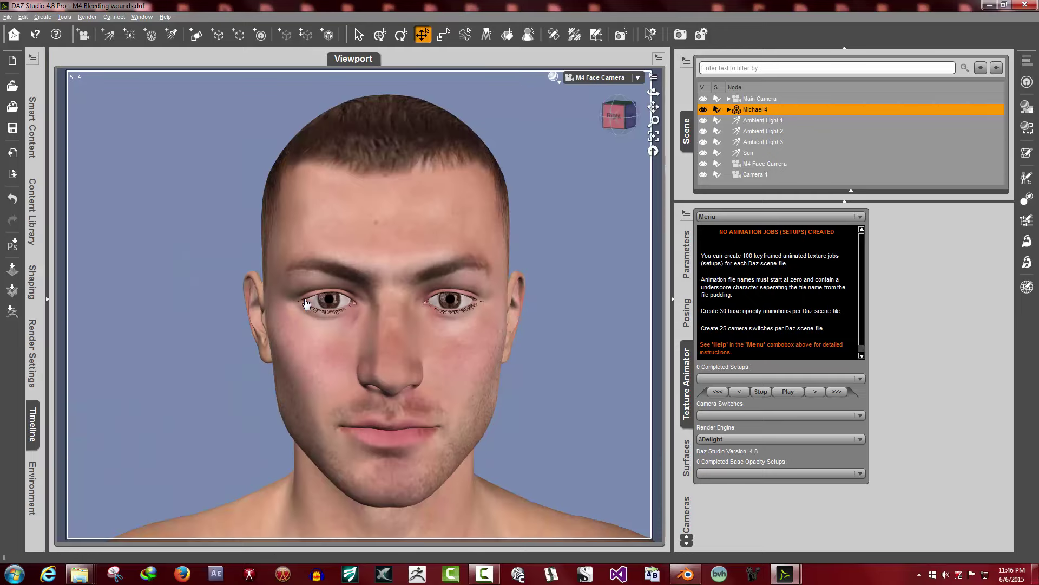
Create a new Texture Animator setup for Michael 4 and choose 1_SkinFace as its surface
left_click(753, 218)
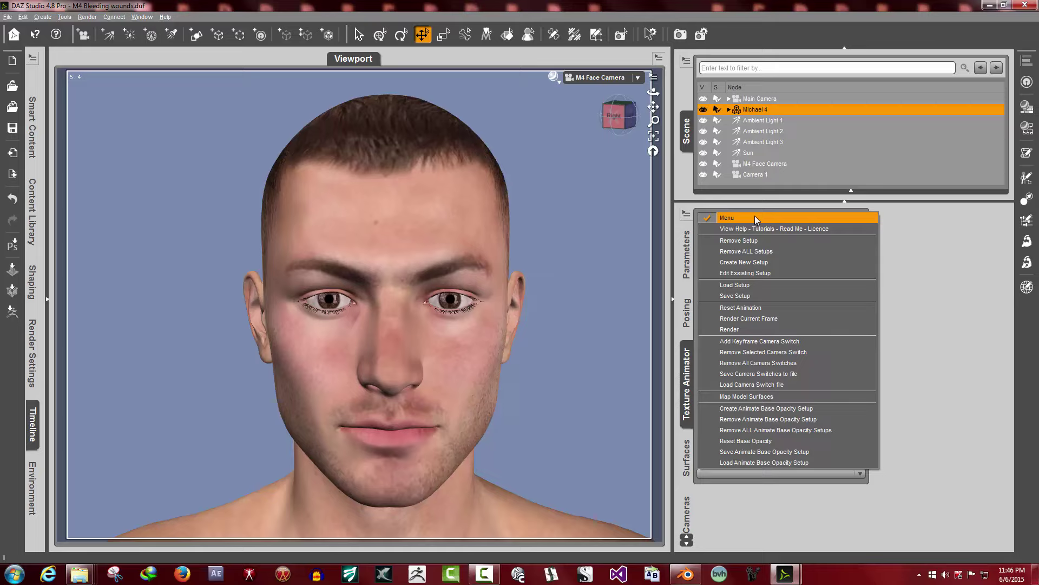
left_click(769, 265)
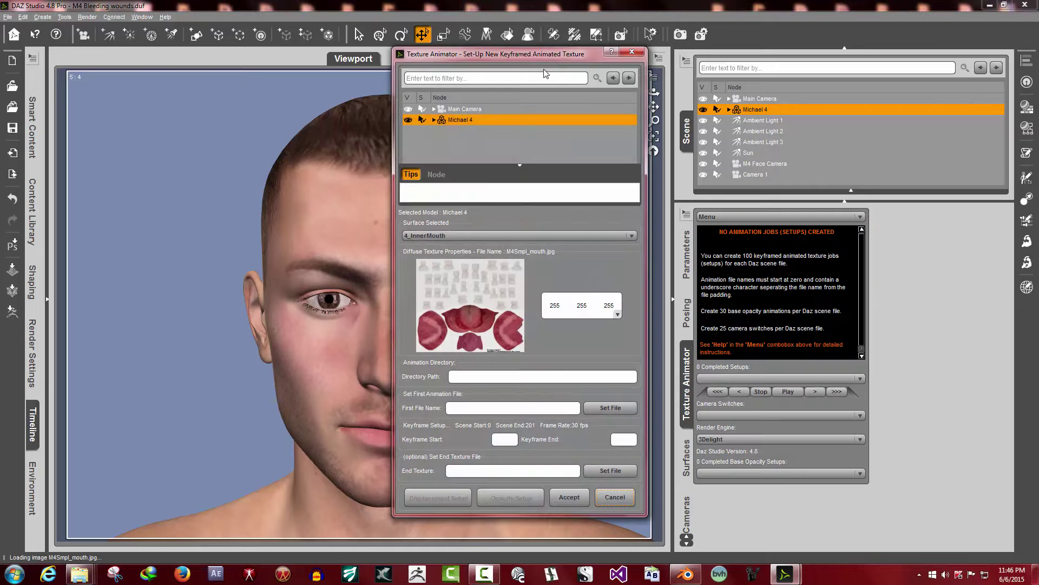
left_click_drag(519, 56, 701, 56)
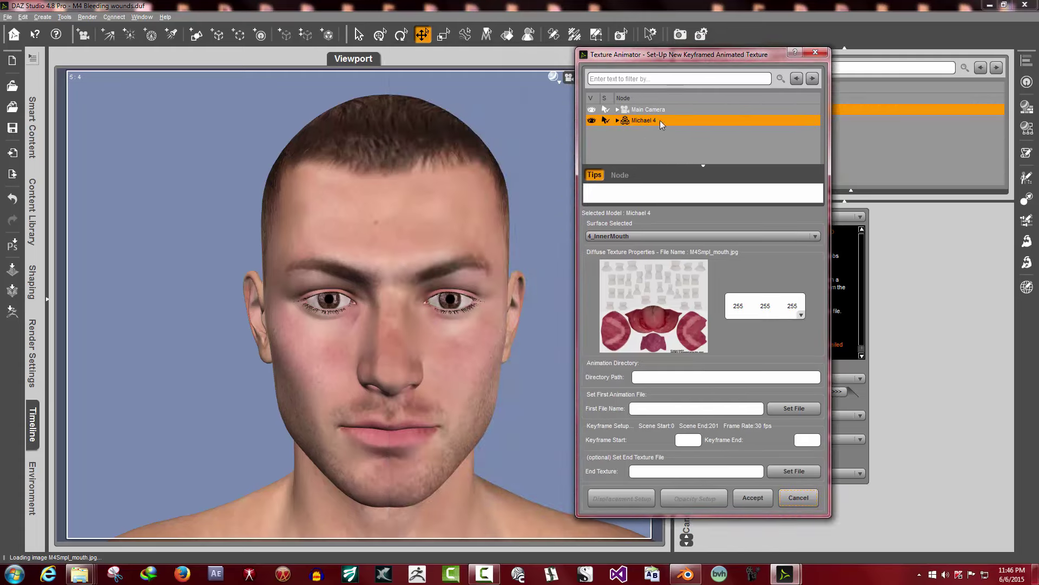
left_click(637, 237)
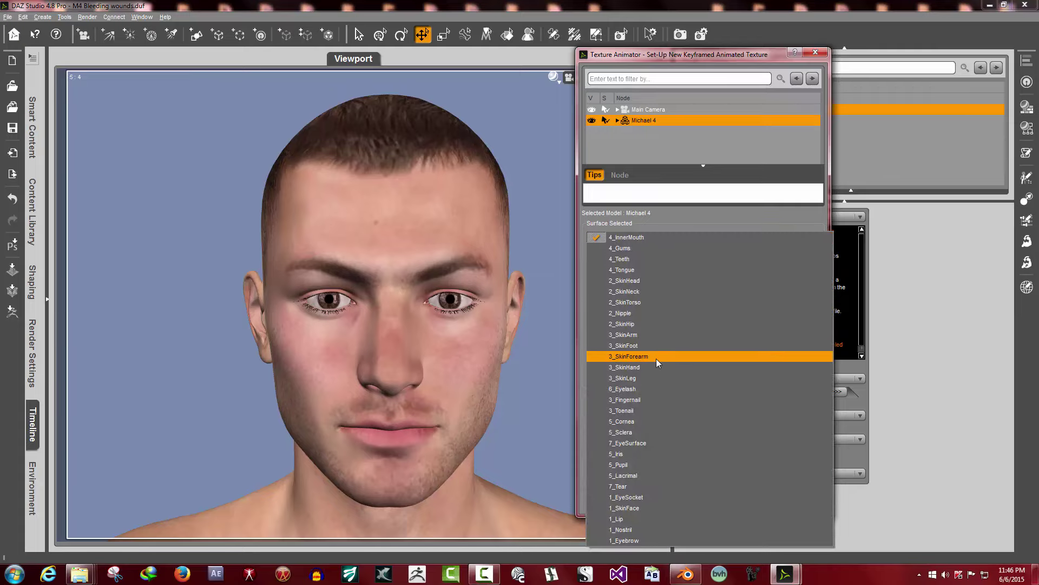
left_click(639, 508)
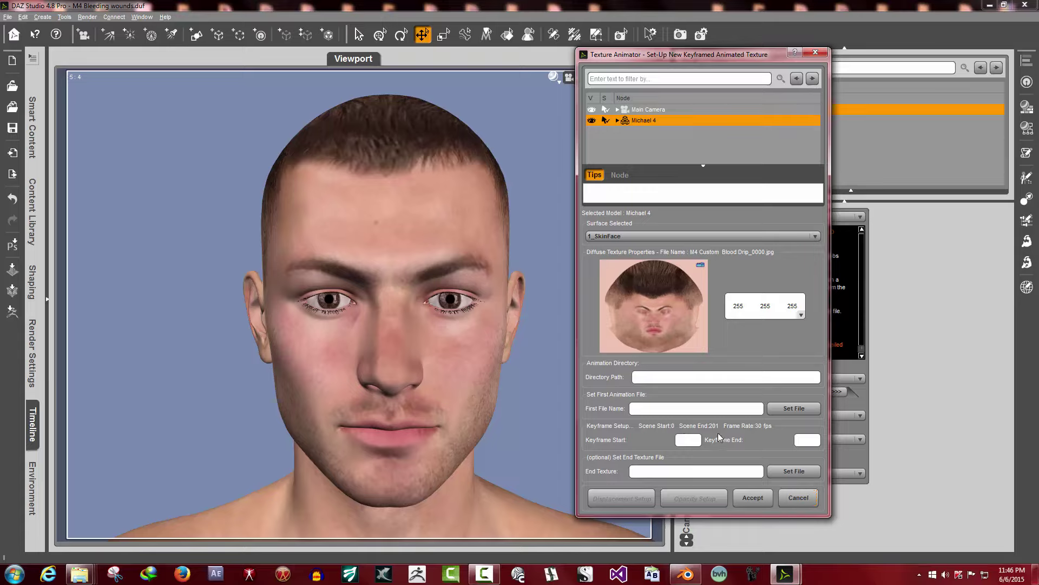
Set the keyframe range to 0–71, choose "M4 Custom Blood Drip_0000.jpg" from M4 Bruise's Brood Drip folder as the first animation file, and accept the setup
type("0")
left_click(787, 411)
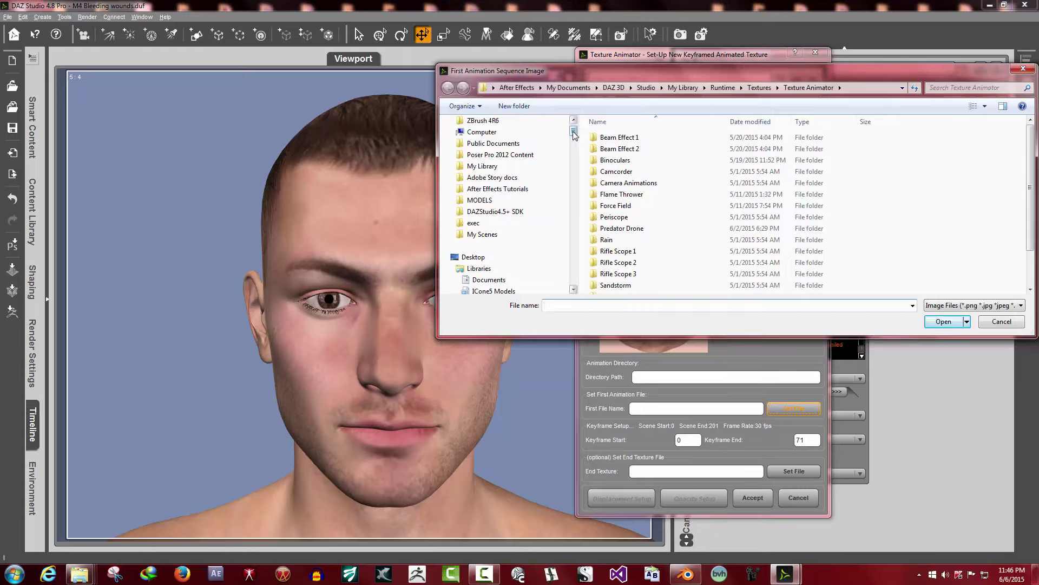
left_click_drag(573, 132, 587, 212)
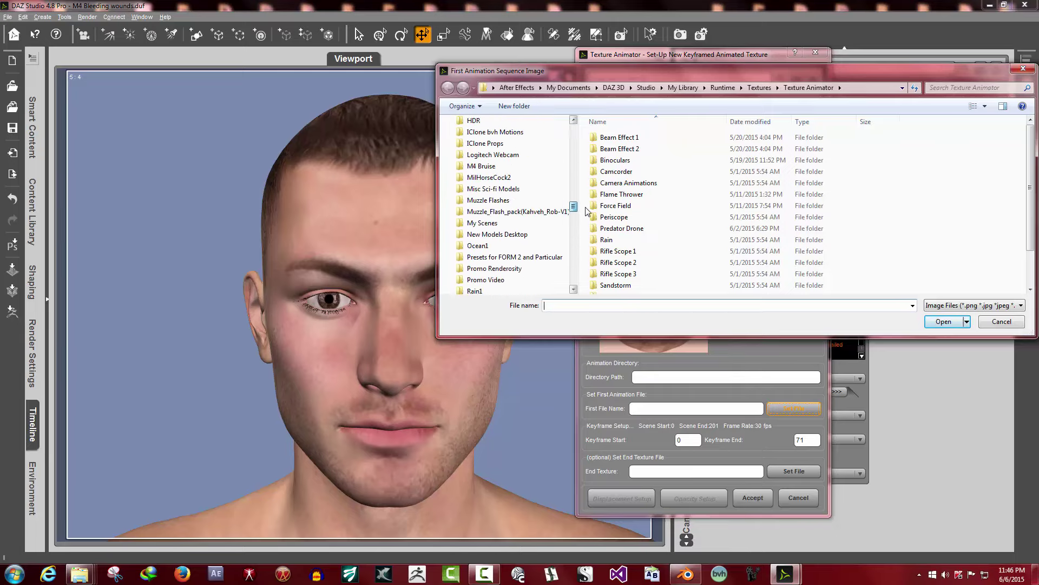
left_click(452, 165)
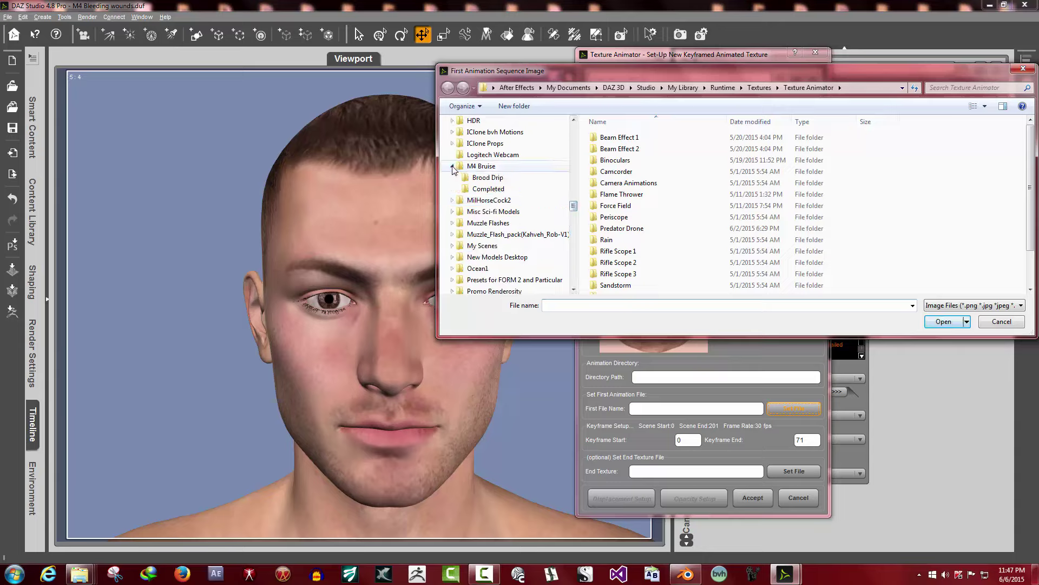
left_click(474, 193)
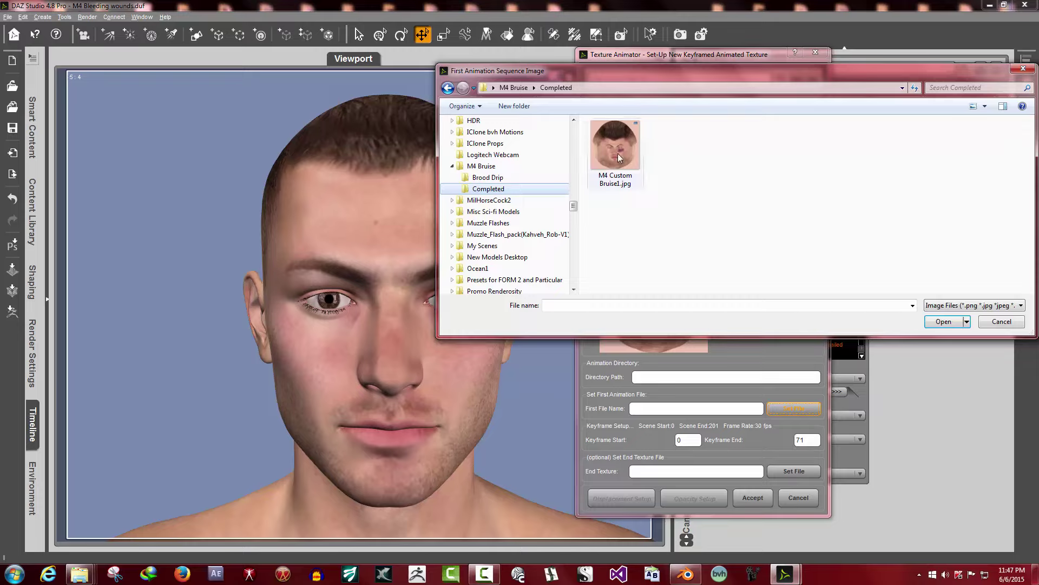
left_click(526, 91)
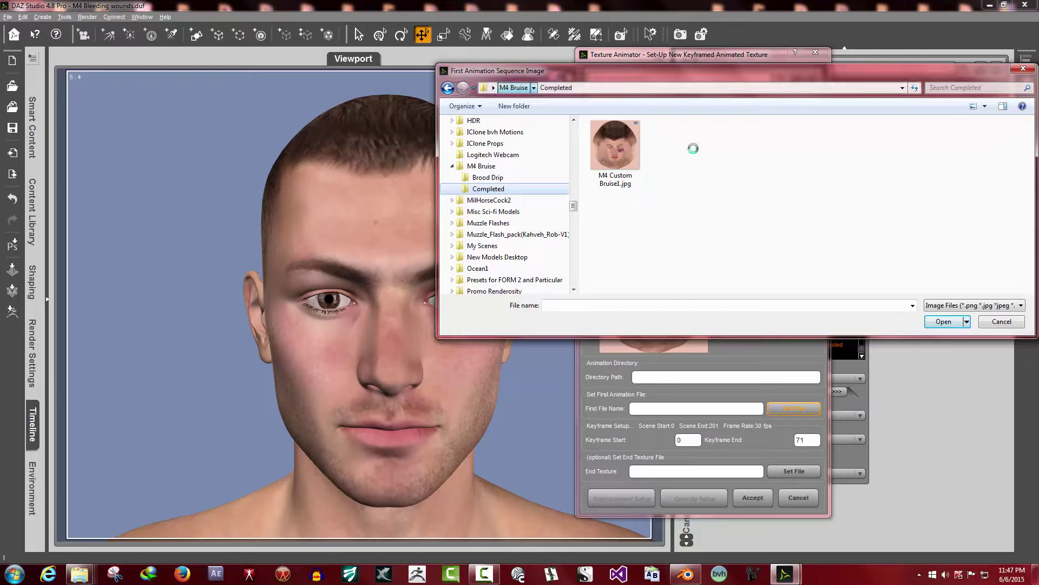
double_click(626, 157)
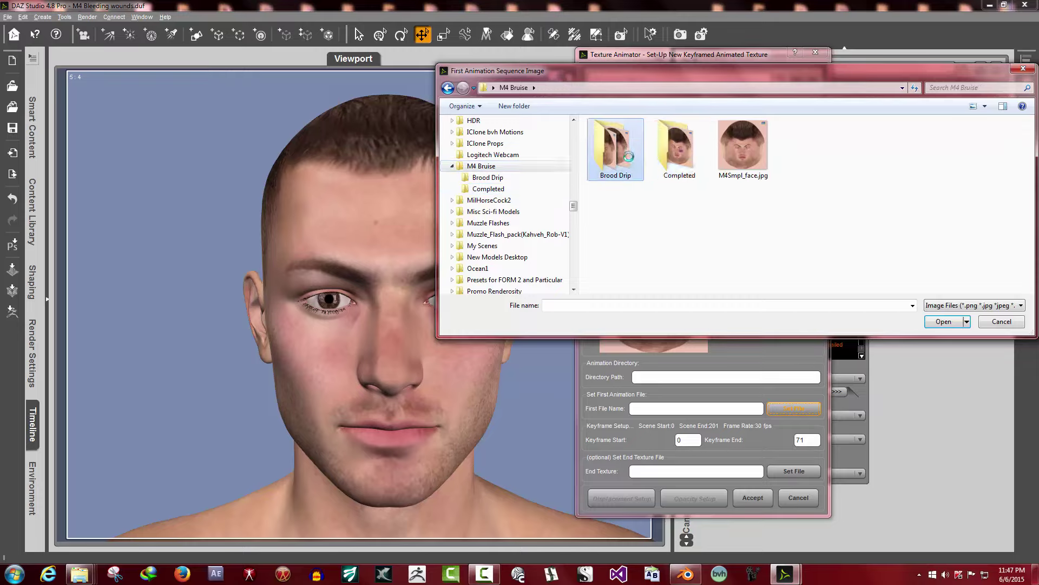
left_click(612, 152)
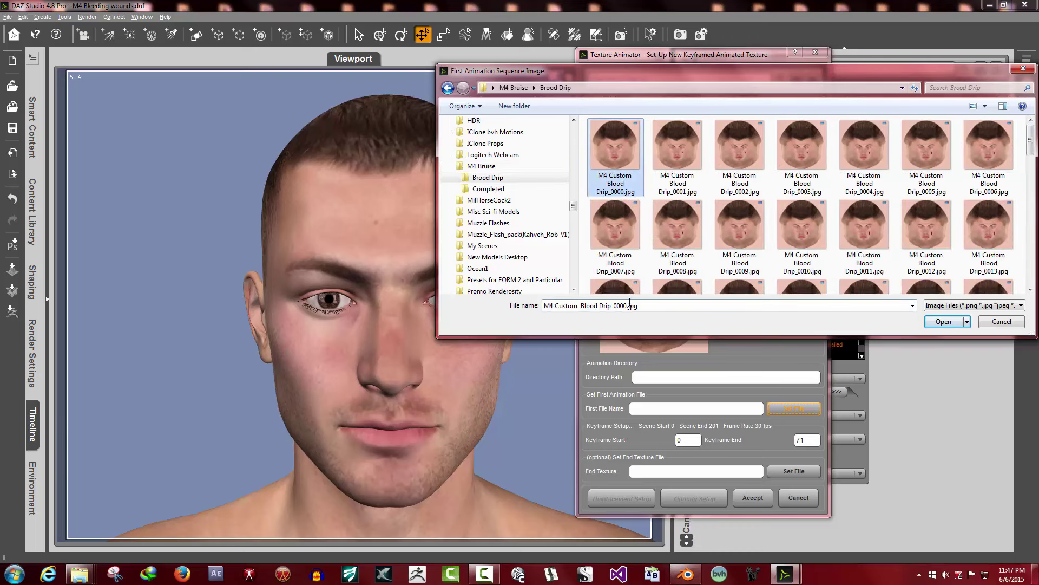
left_click(940, 323)
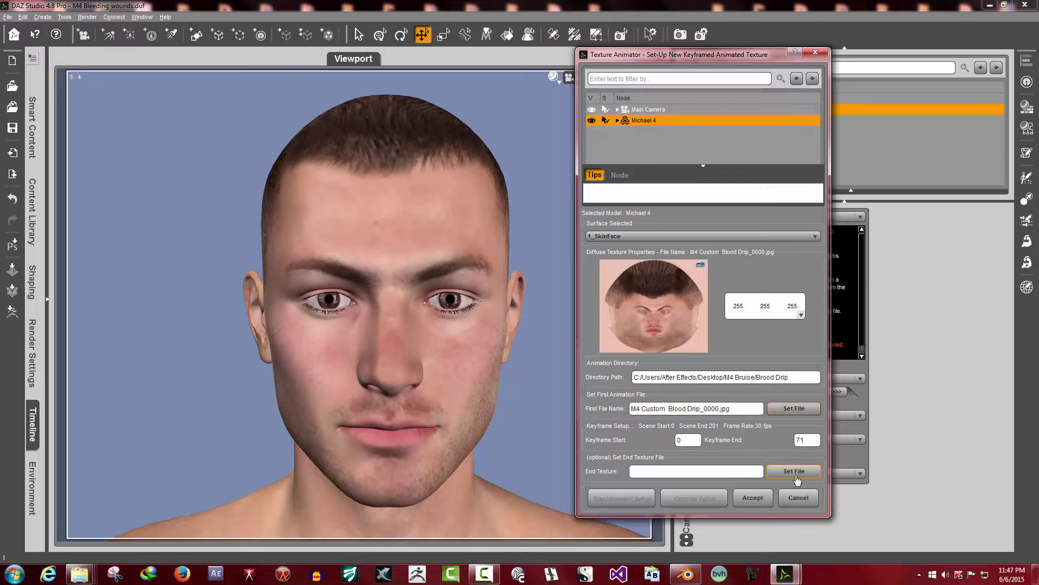
left_click(753, 498)
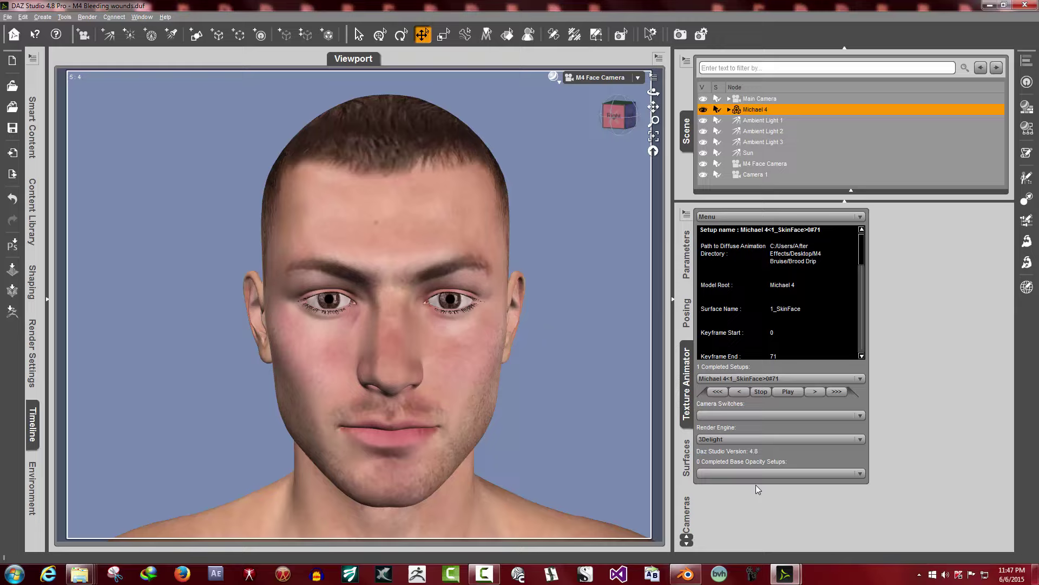
Play the Michael 4 1_SkinFace texture animation in Texture Animator to preview it, and stop the playback
left_click(787, 392)
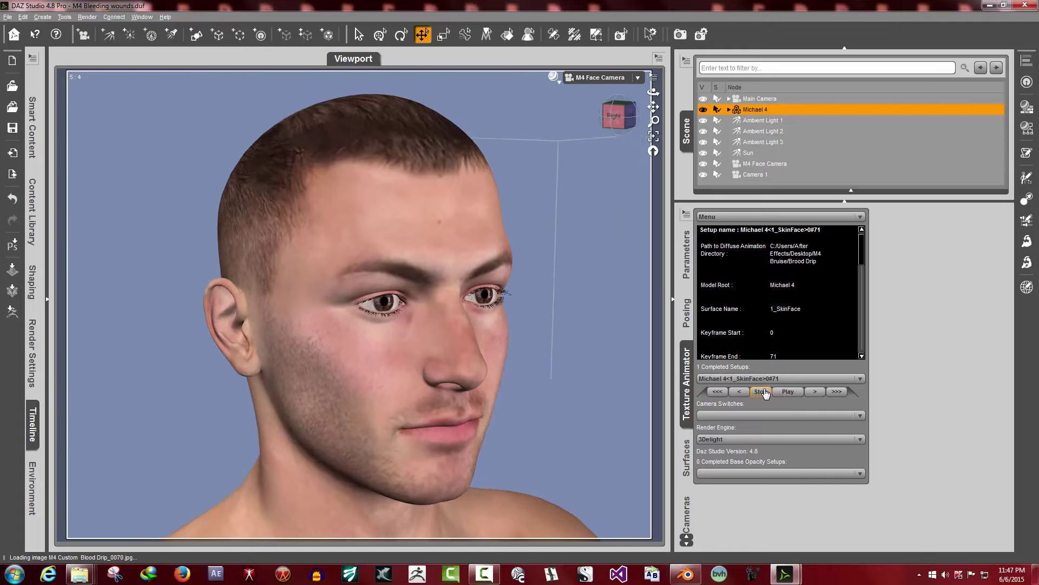
left_click(763, 391)
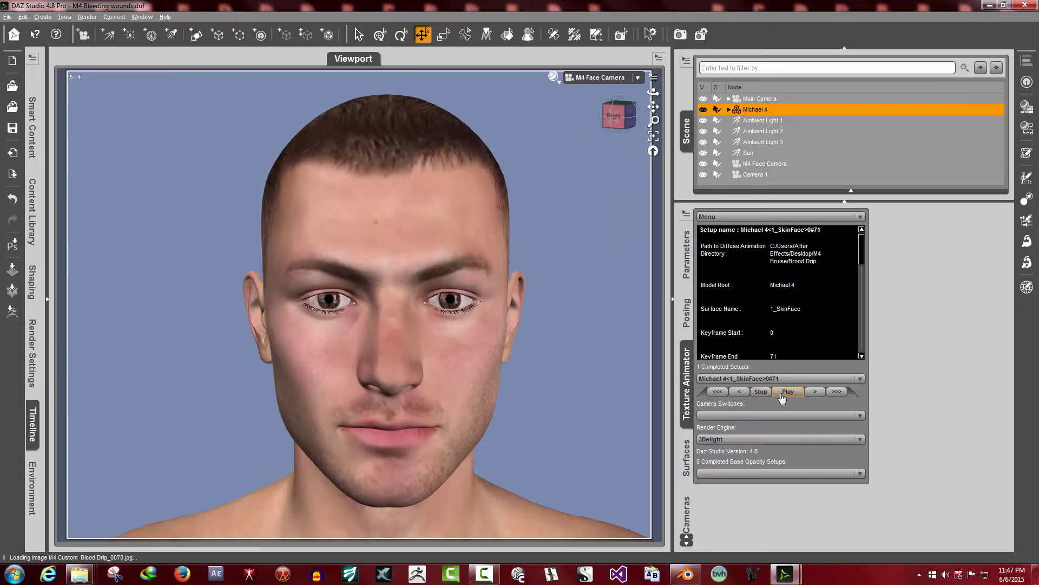